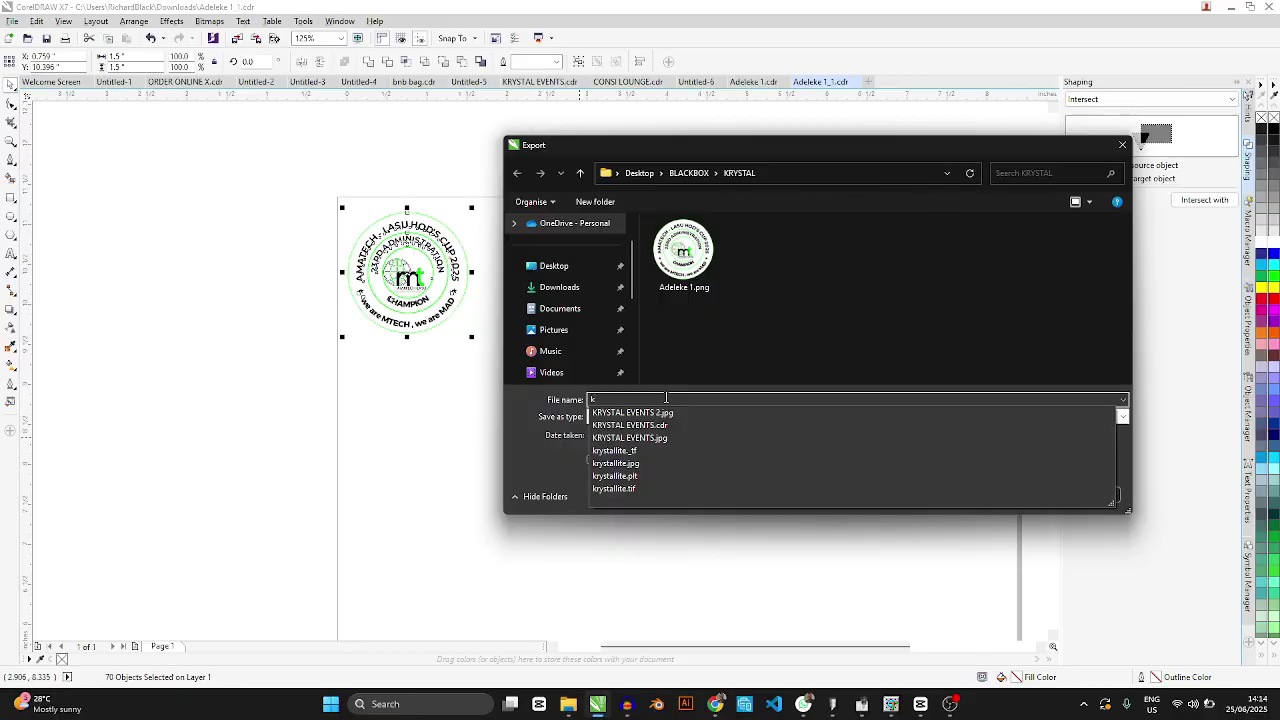
- Name the PNG export KSA in the KRYSTAL folder, limit it to the selected objects, and proceed to the export settings
key(BackSpace)
text(KSA)
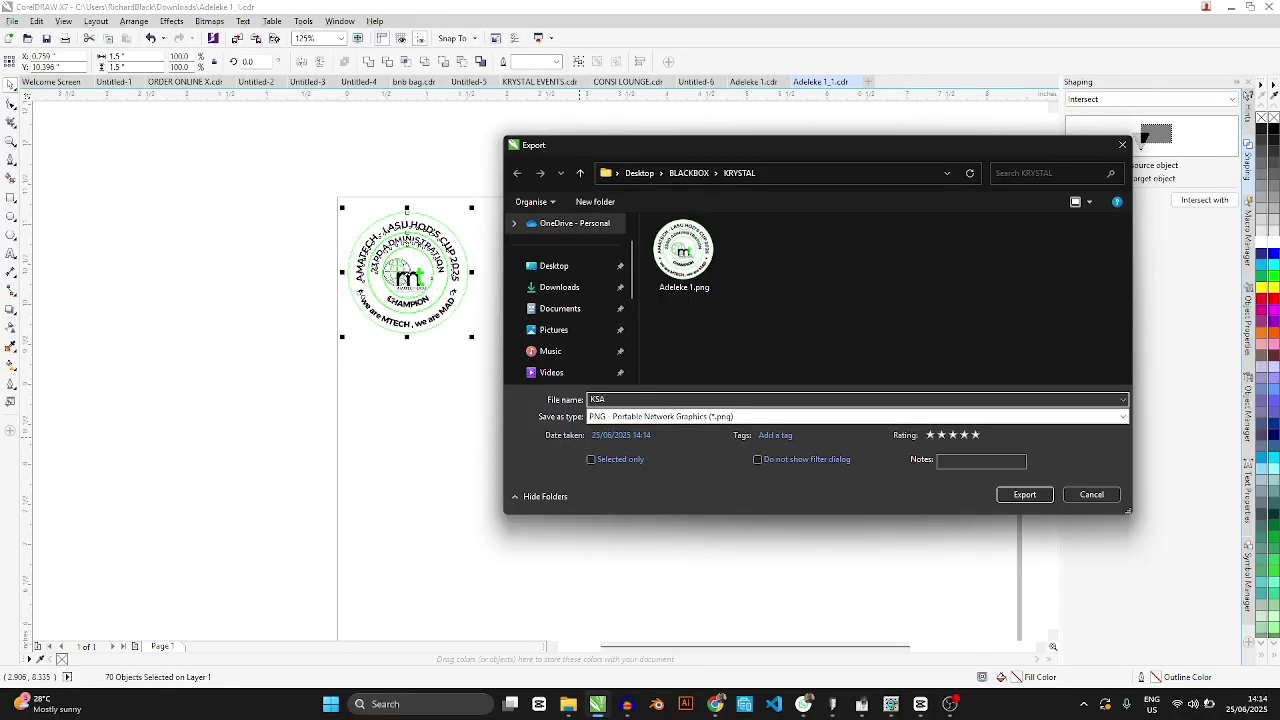
click(591, 459)
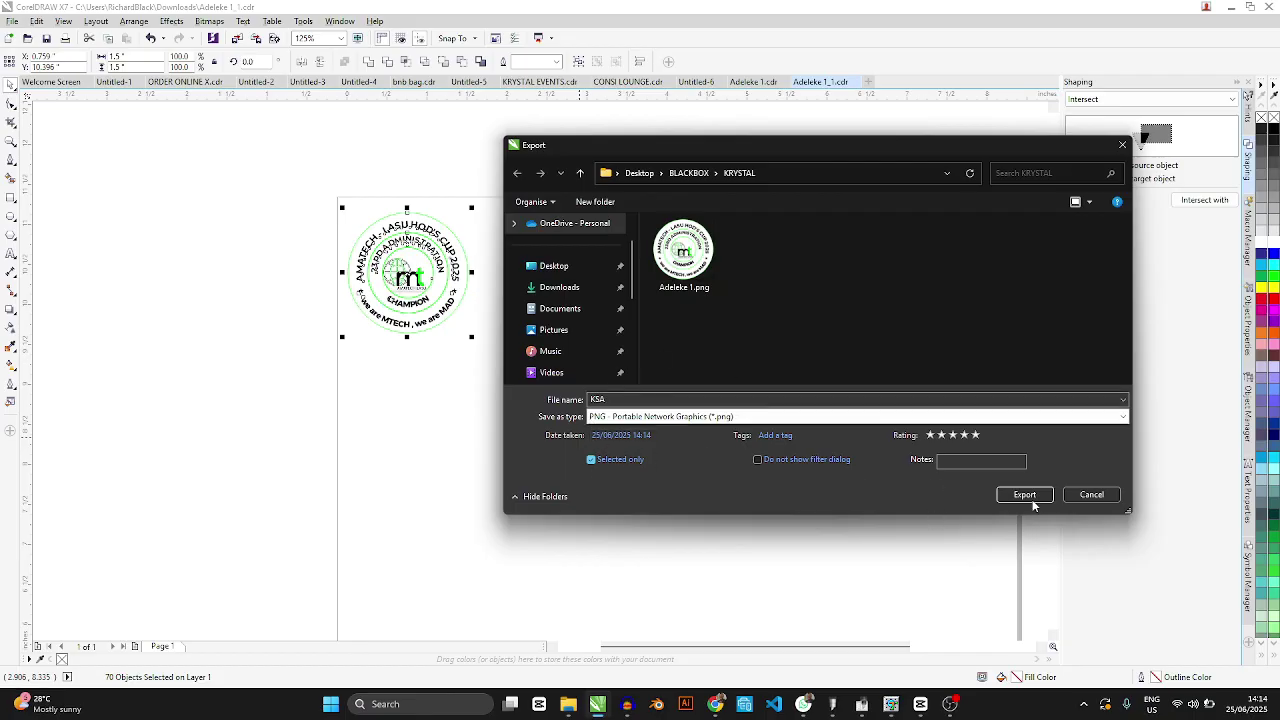
click(1030, 499)
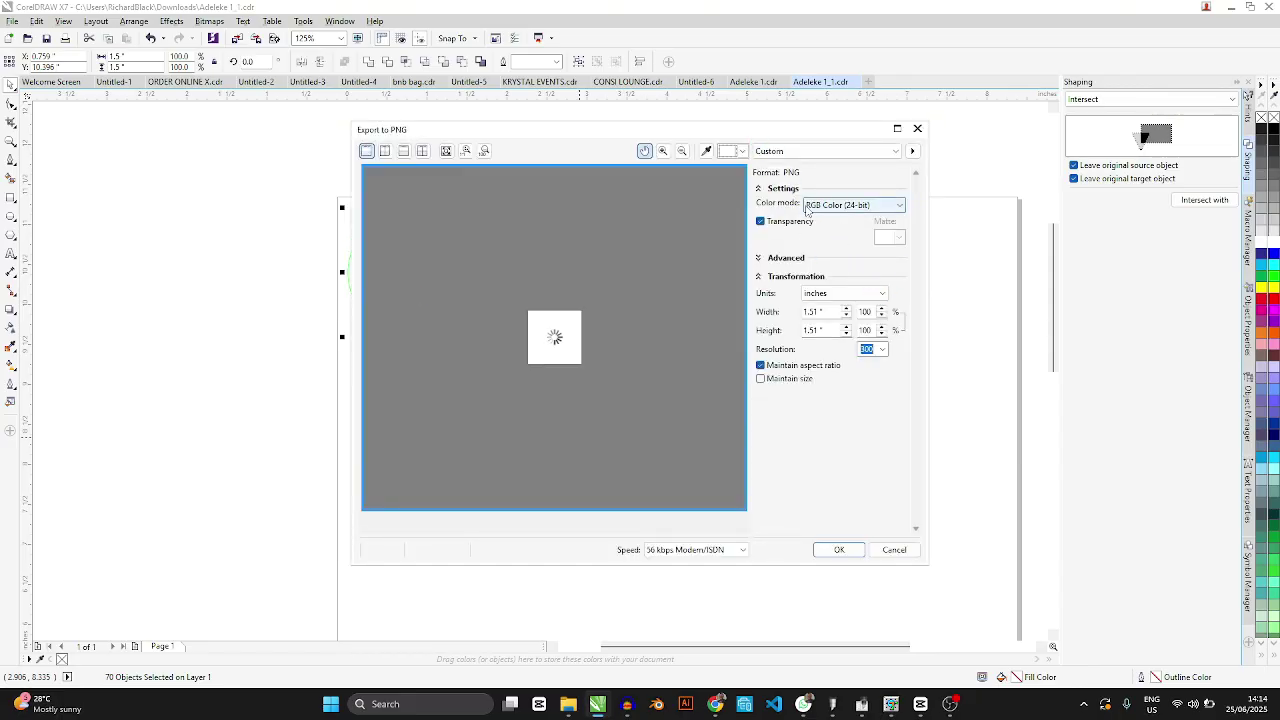
- Export the badge with RGB Color (24-bit) mode, transparency and a resolution of 6000
click(827, 206)
click(830, 212)
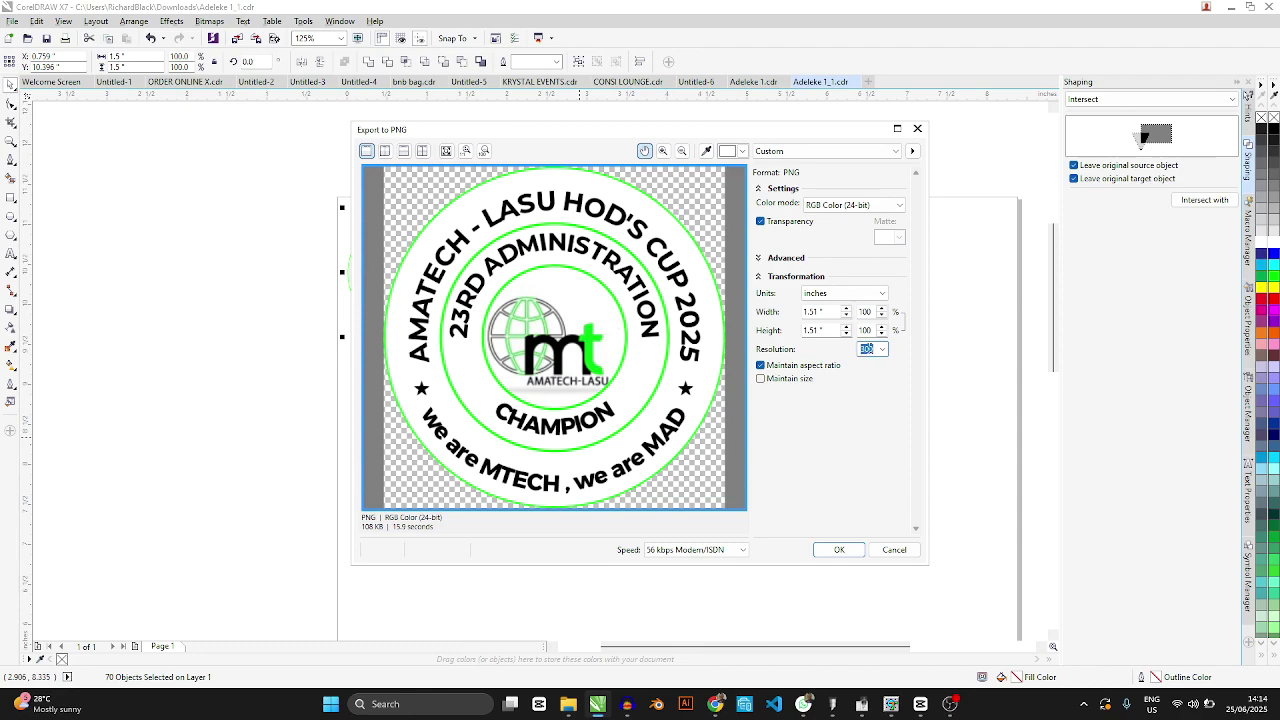
text(6000)
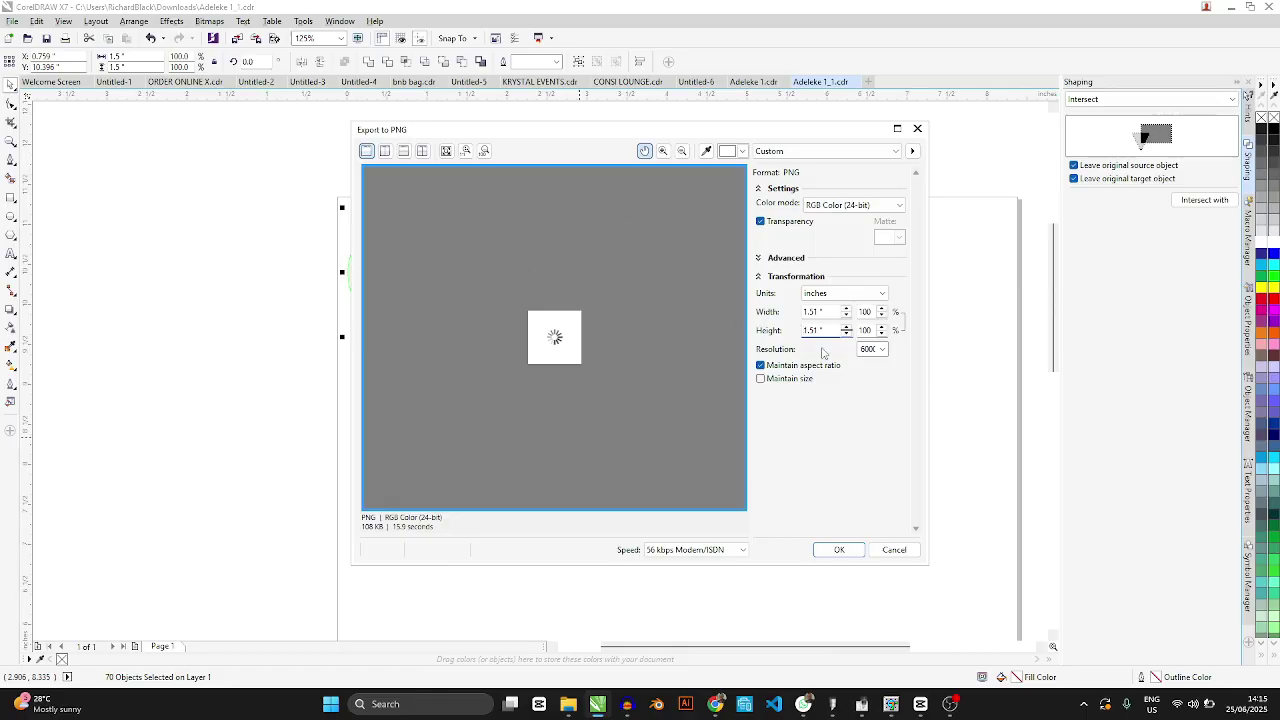
drag(557, 132, 473, 148)
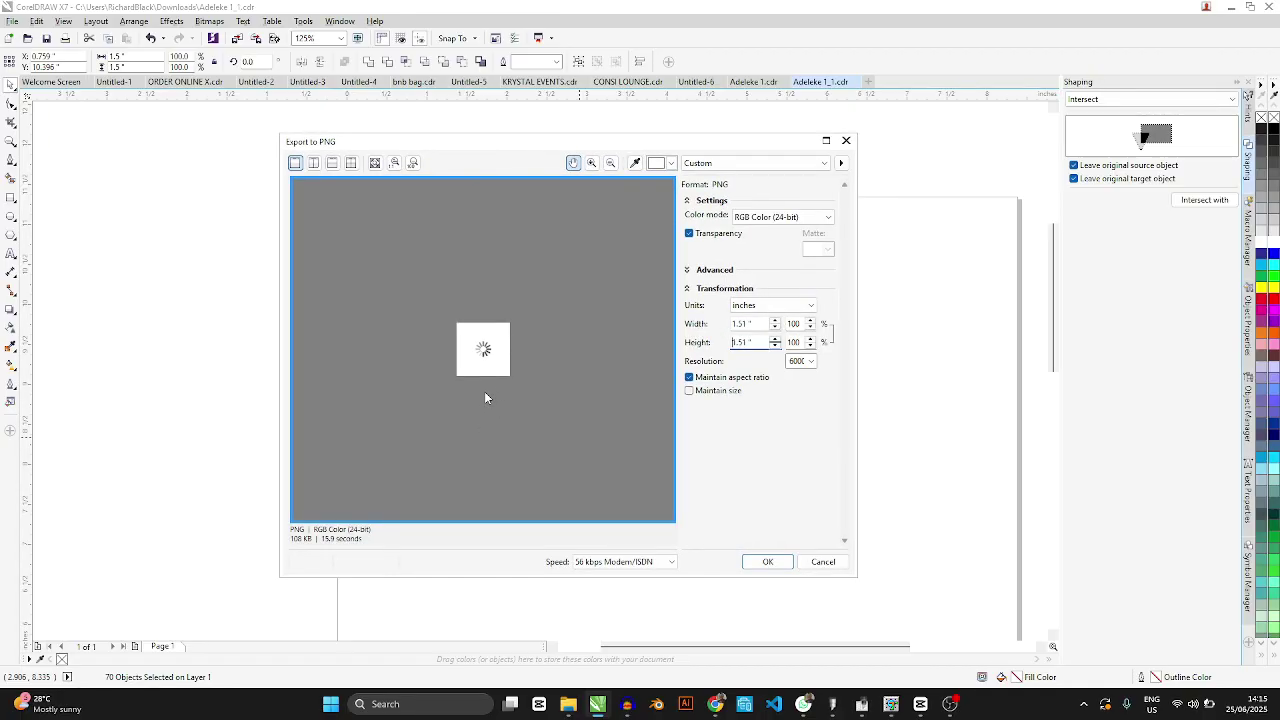
drag(461, 143, 477, 144)
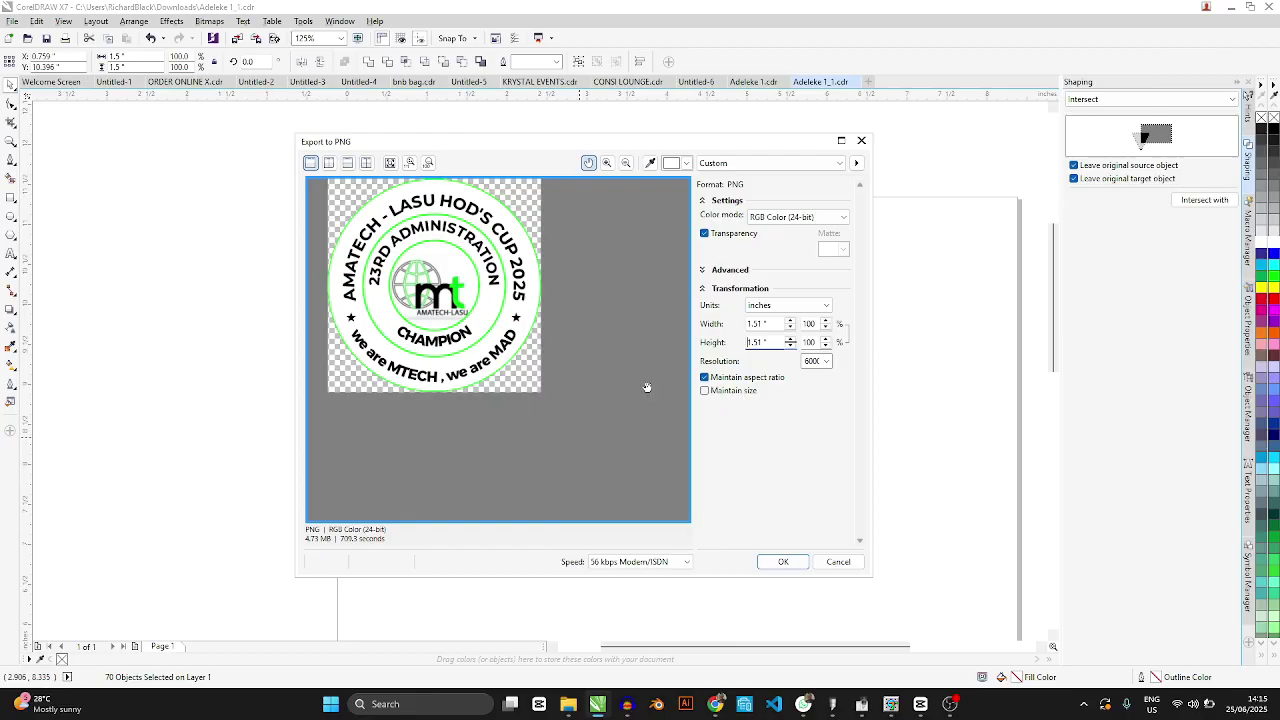
click(781, 566)
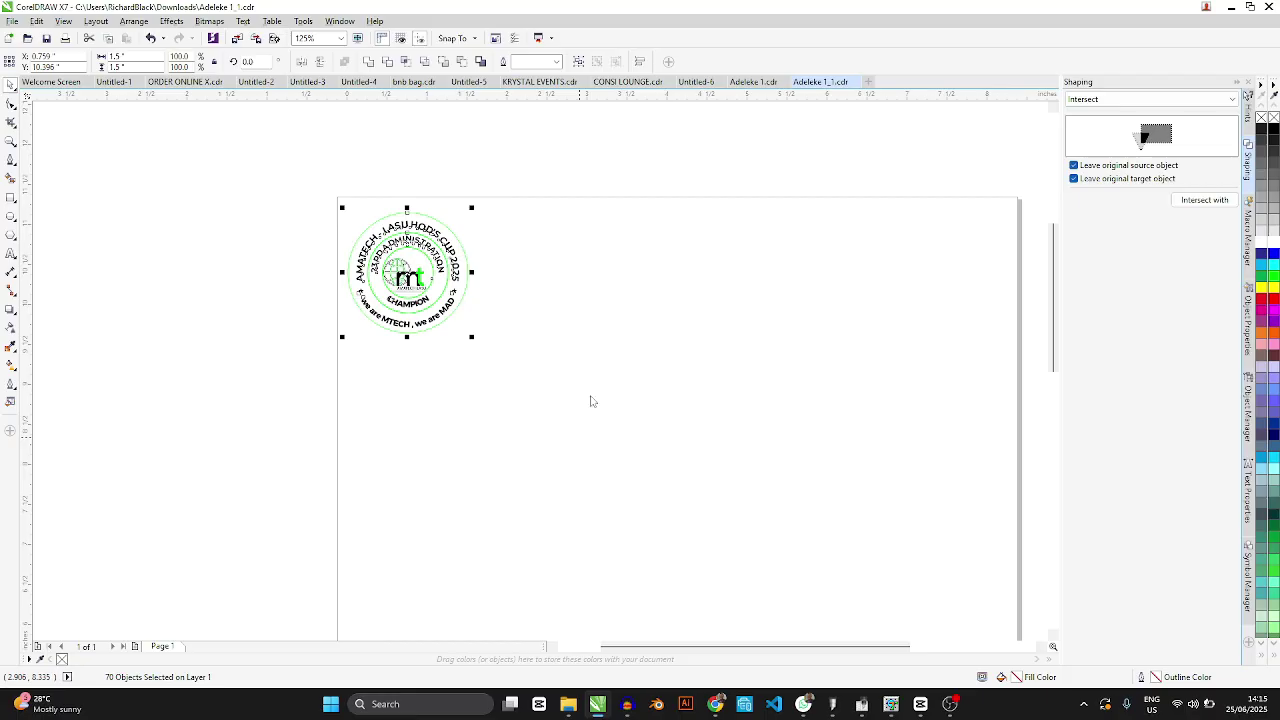
- Switch to SignMaster CUT and close the Contour Cutting Wizard left open from the previous job
click(892, 706)
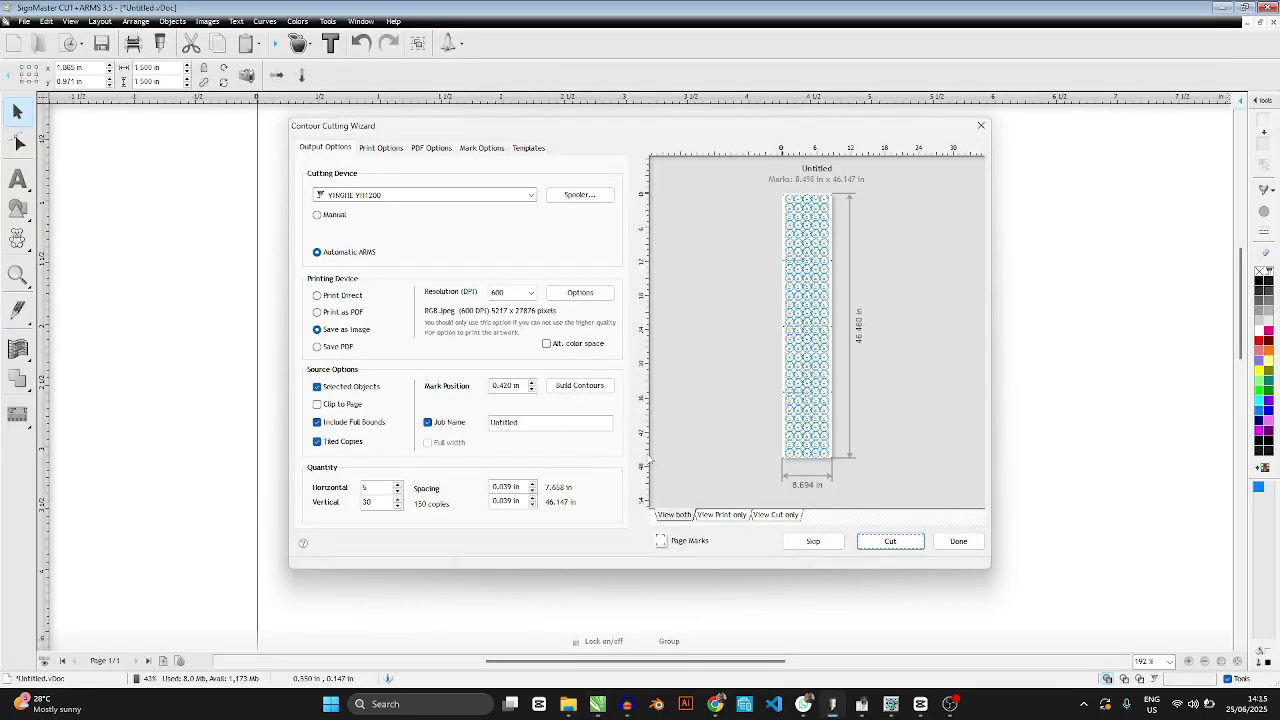
click(960, 542)
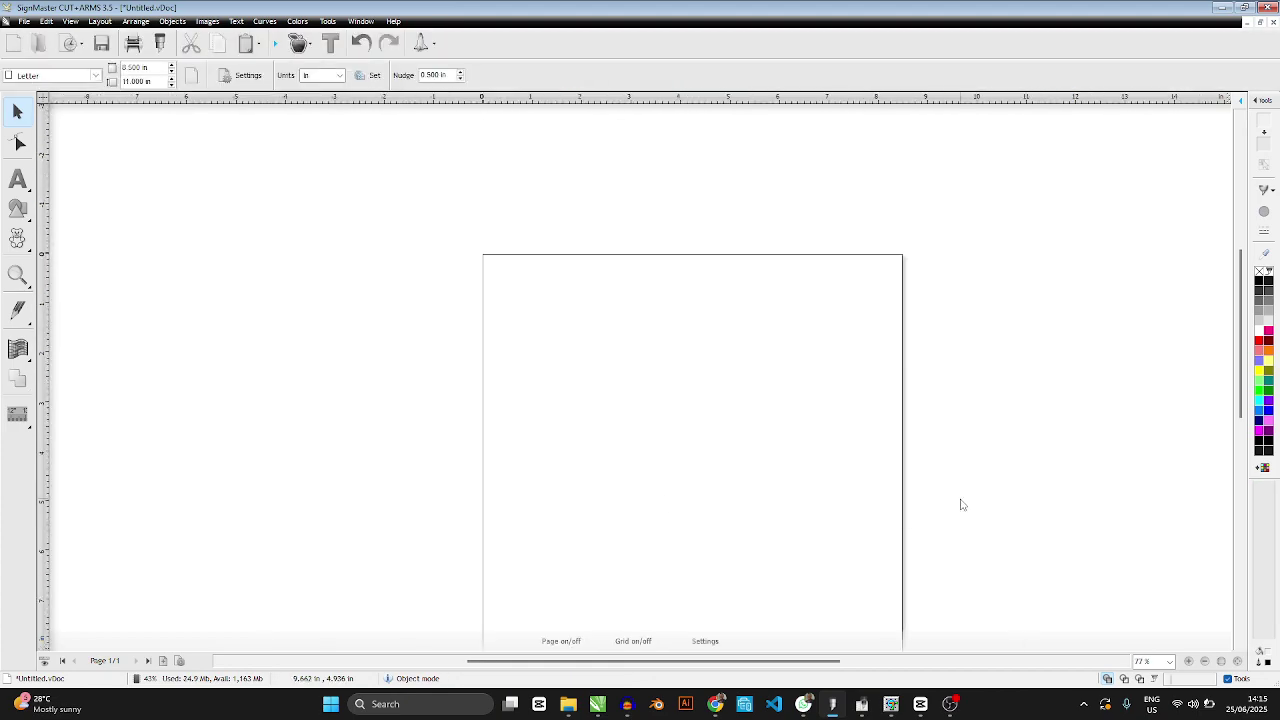
- Import KSA.png from the KRYSTAL folder and place it in the document
right_click(330, 236)
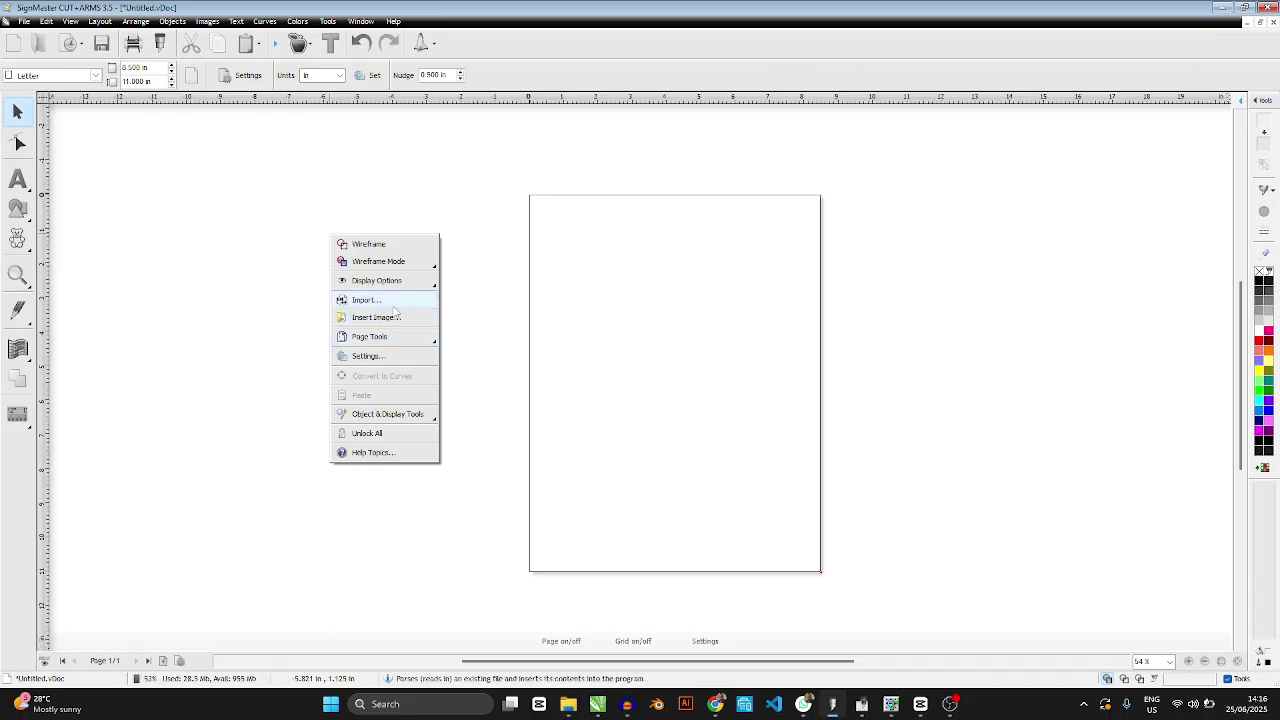
right_click(247, 250)
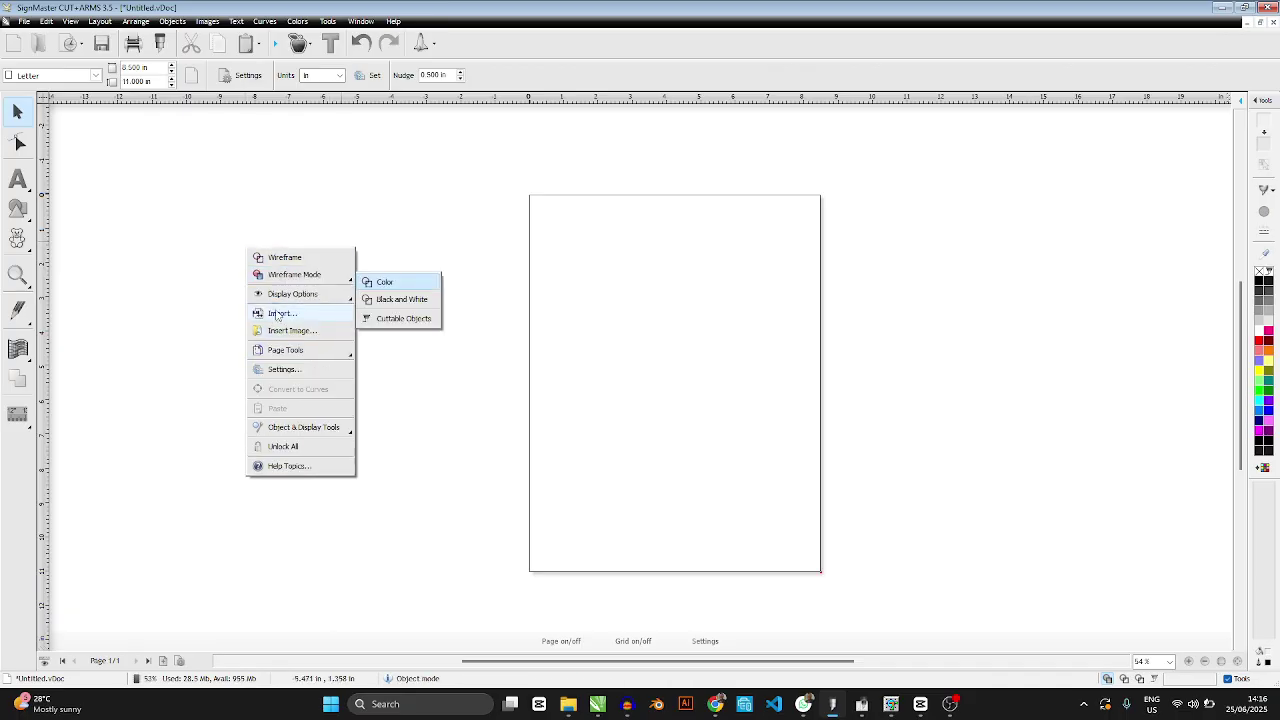
click(278, 315)
drag(666, 244, 539, 133)
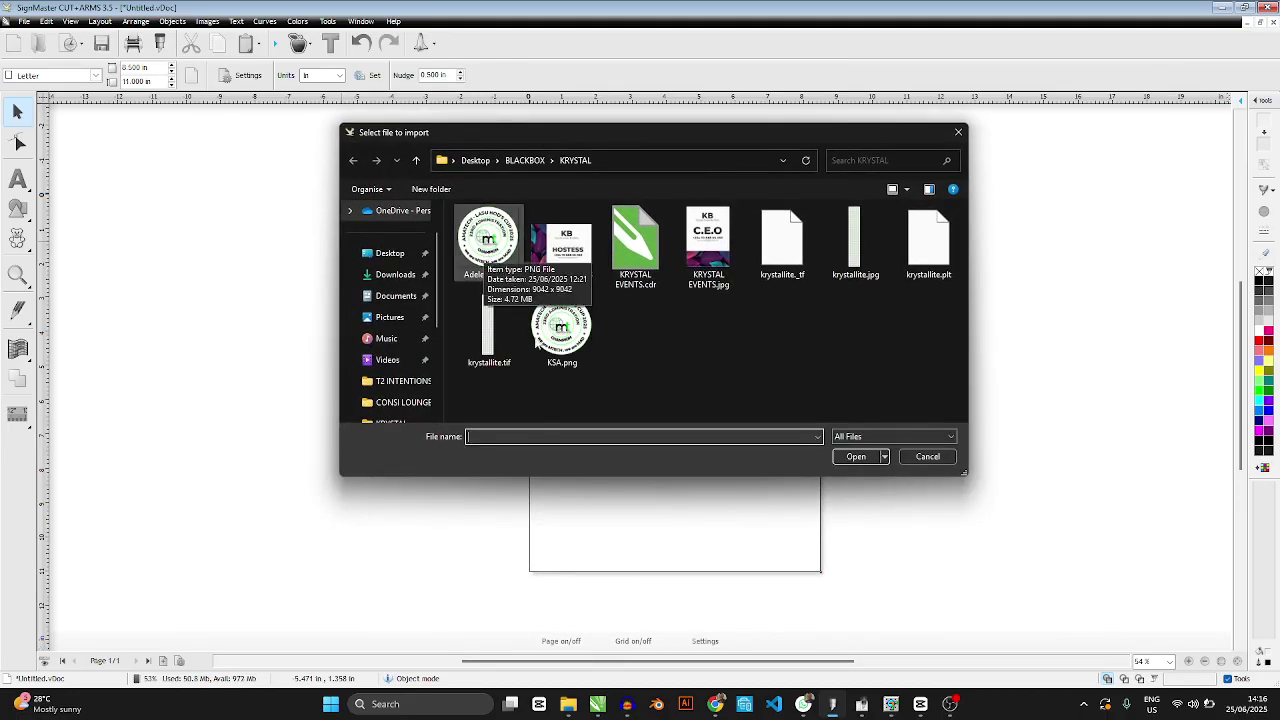
double_click(561, 335)
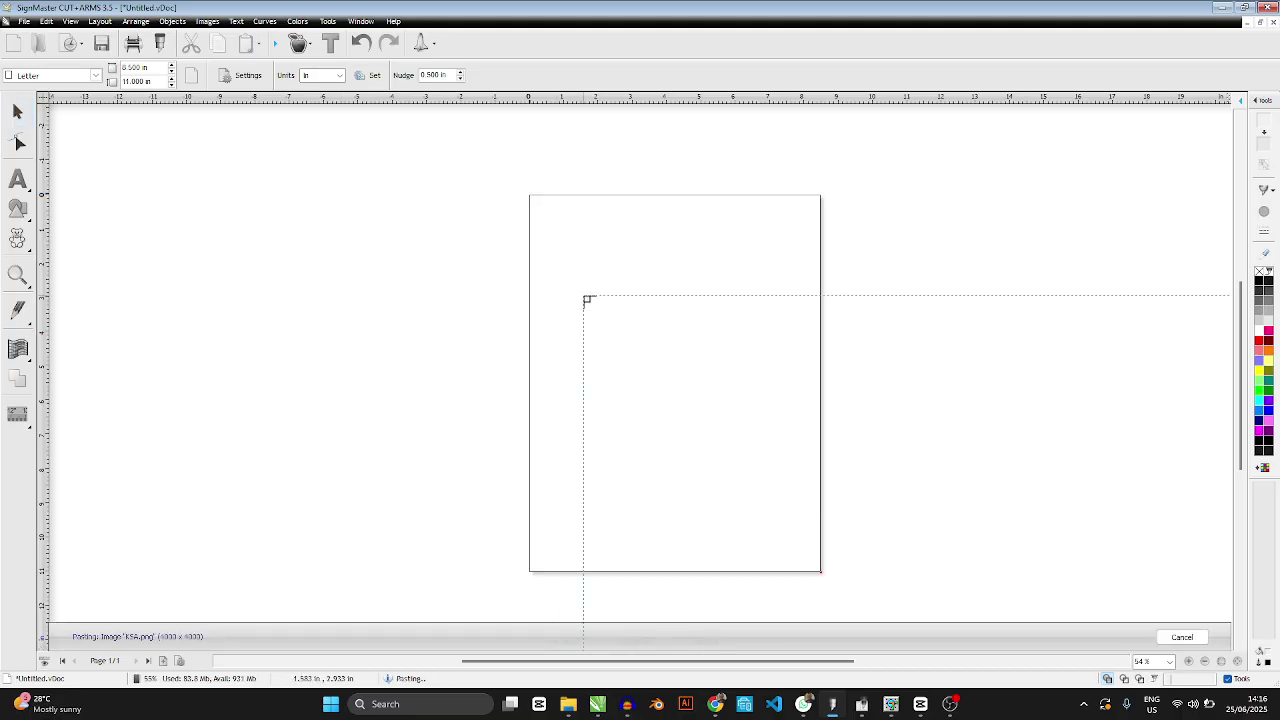
click(756, 410)
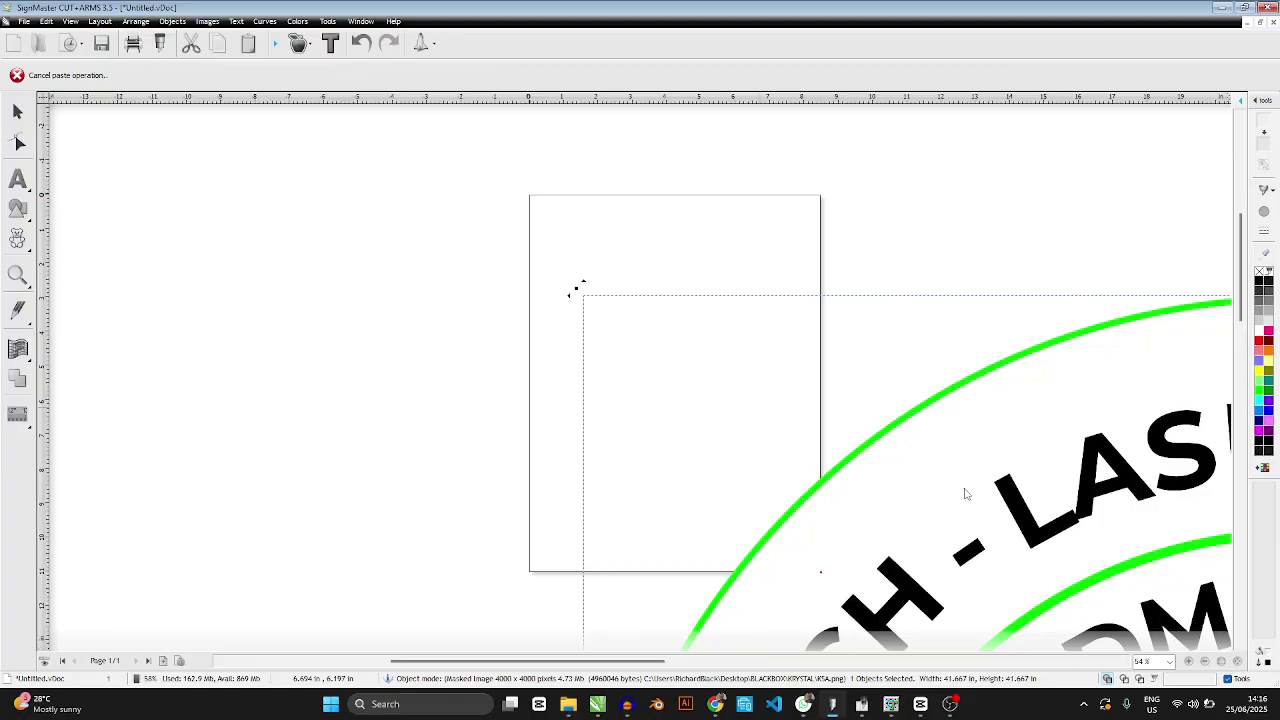
- Resize the imported badge image to 1.5 in wide and high, and move it into the page's upper-left corner
scroll(560, 300, down, 2)
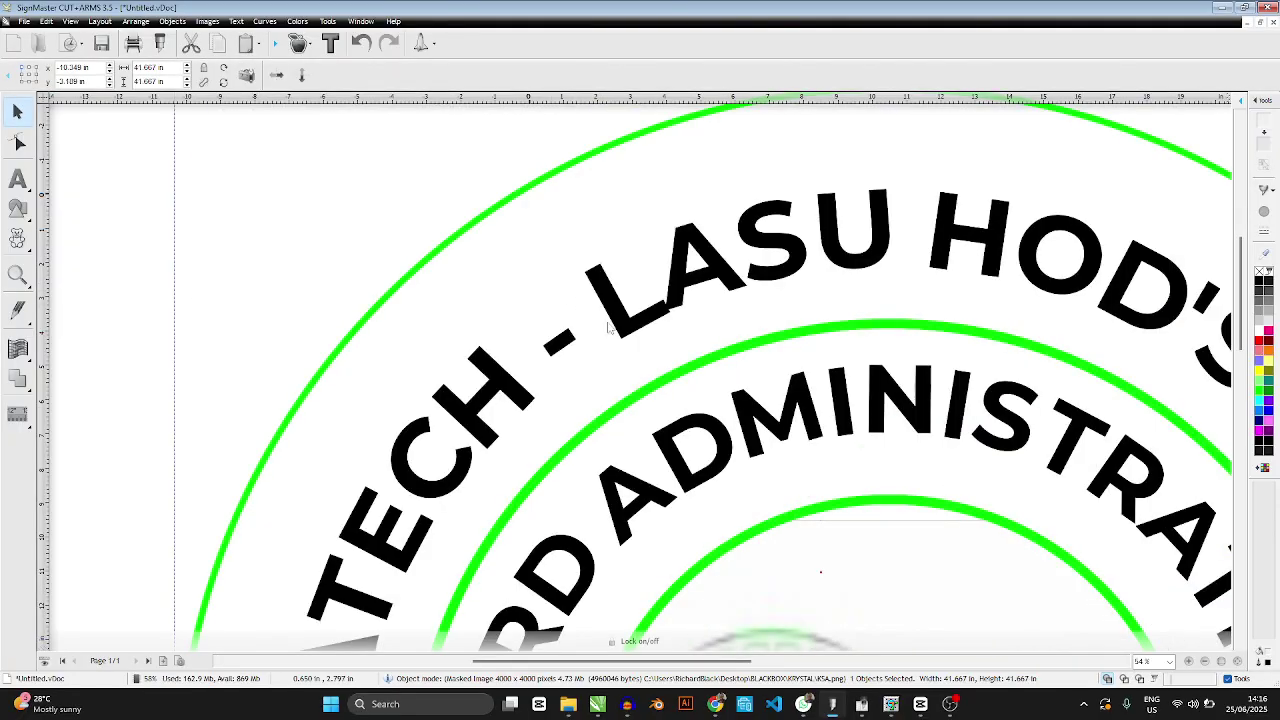
drag(609, 460, 625, 340)
click(134, 67)
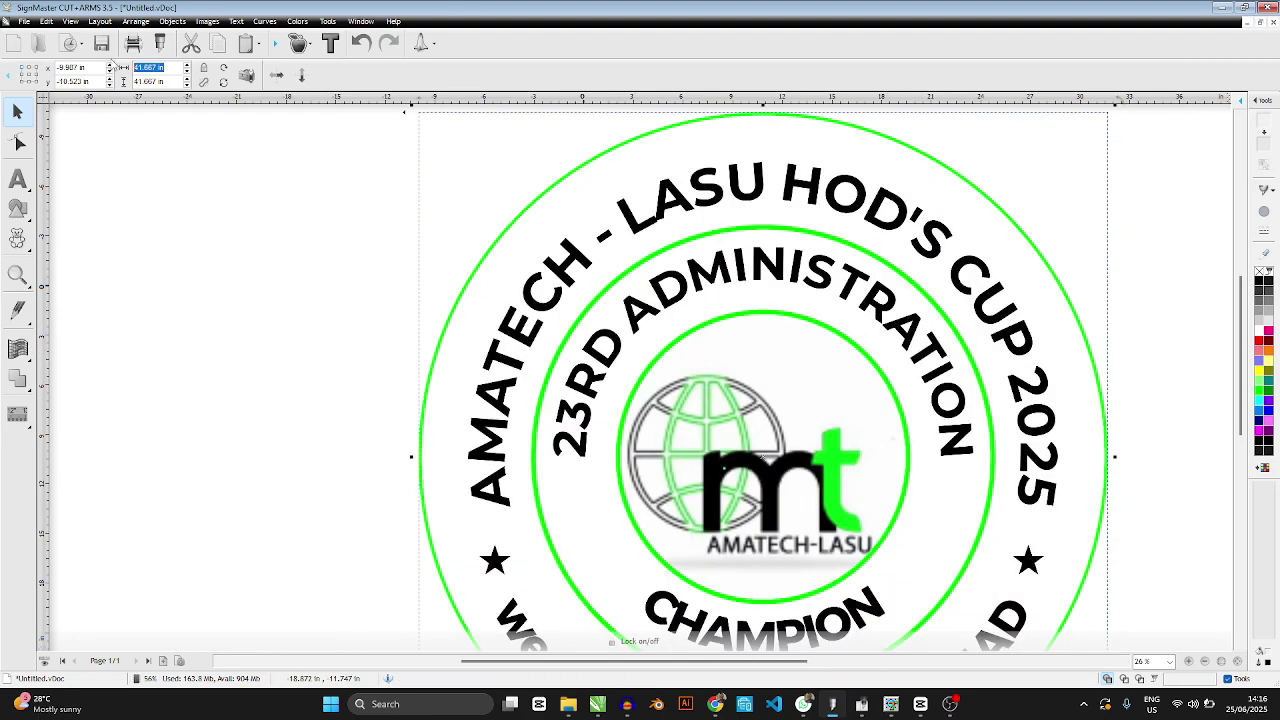
text(1.5)
key(Return)
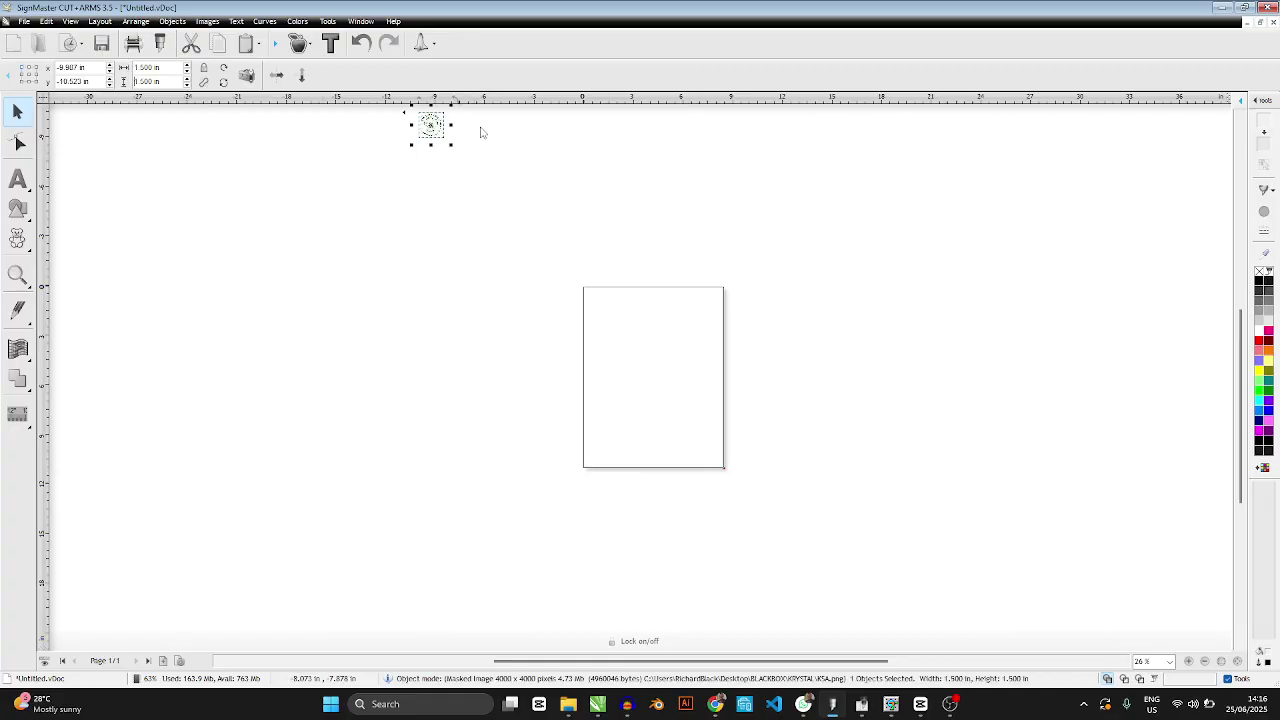
drag(431, 125, 603, 306)
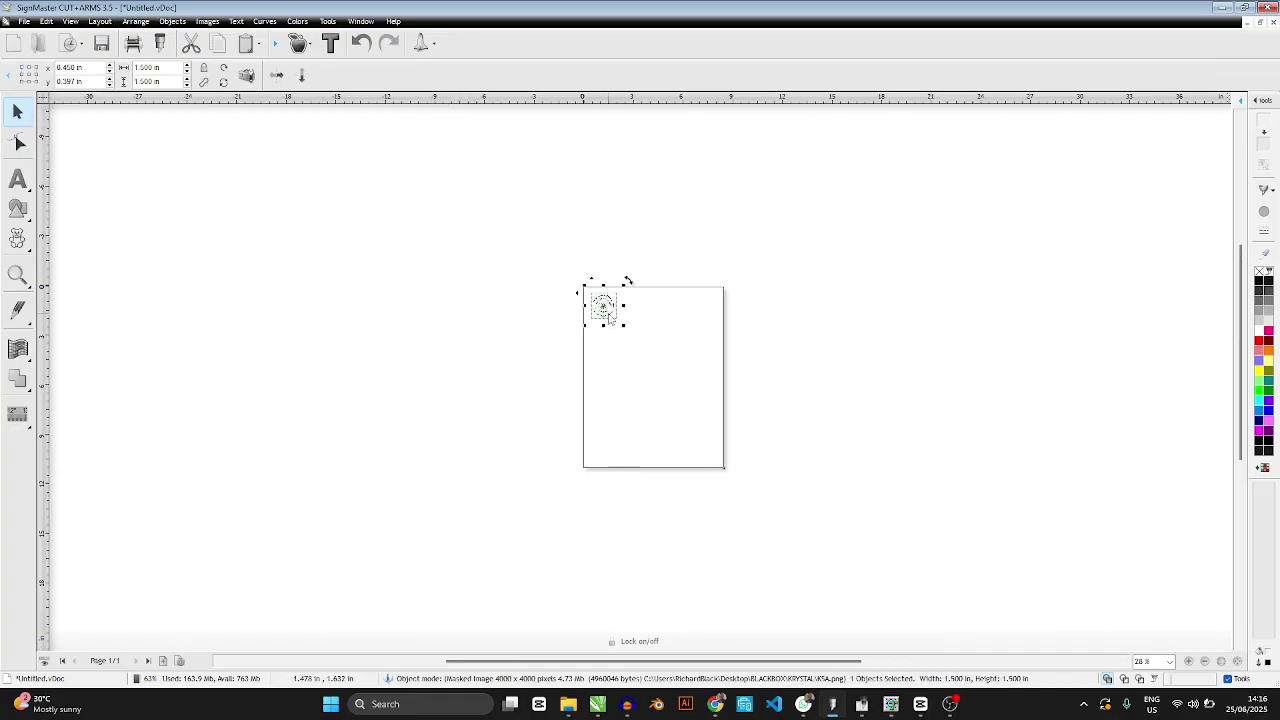
- Create a cutting contour around the badge, including the auto-traced image contour with the image mask, and accept it
scroll(650, 360, up, 2)
scroll(551, 286, up, 2)
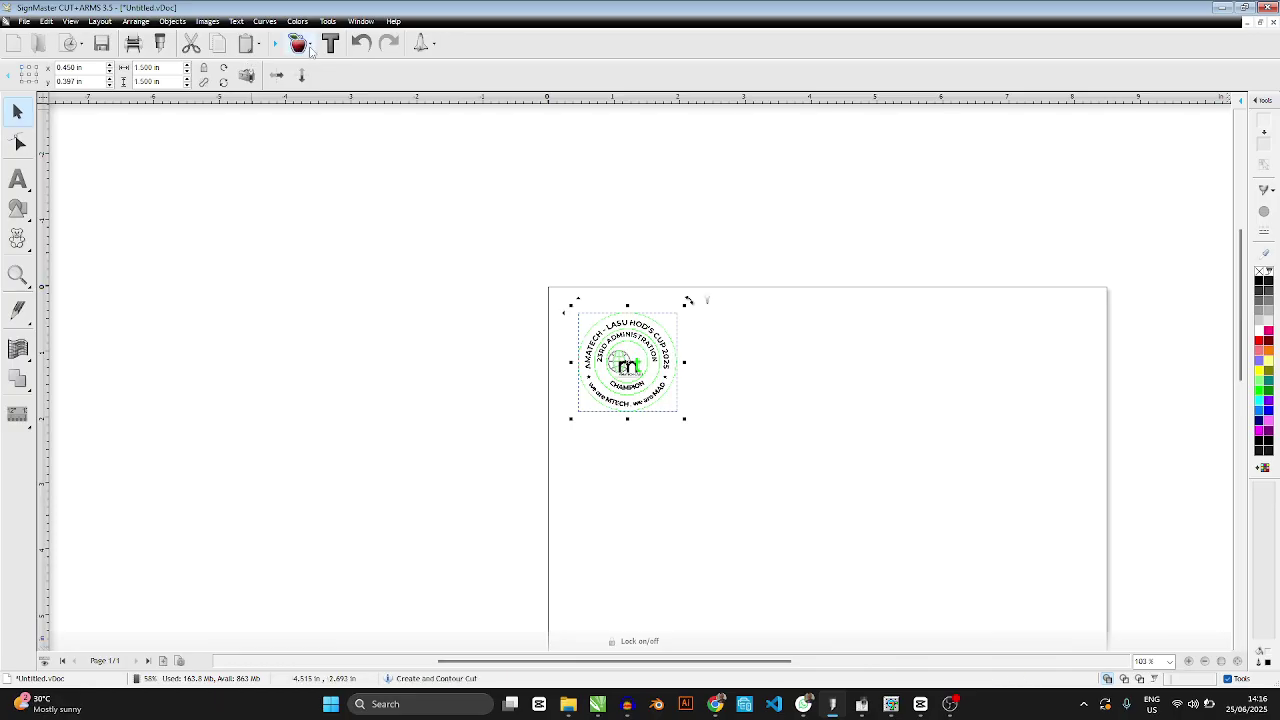
click(310, 51)
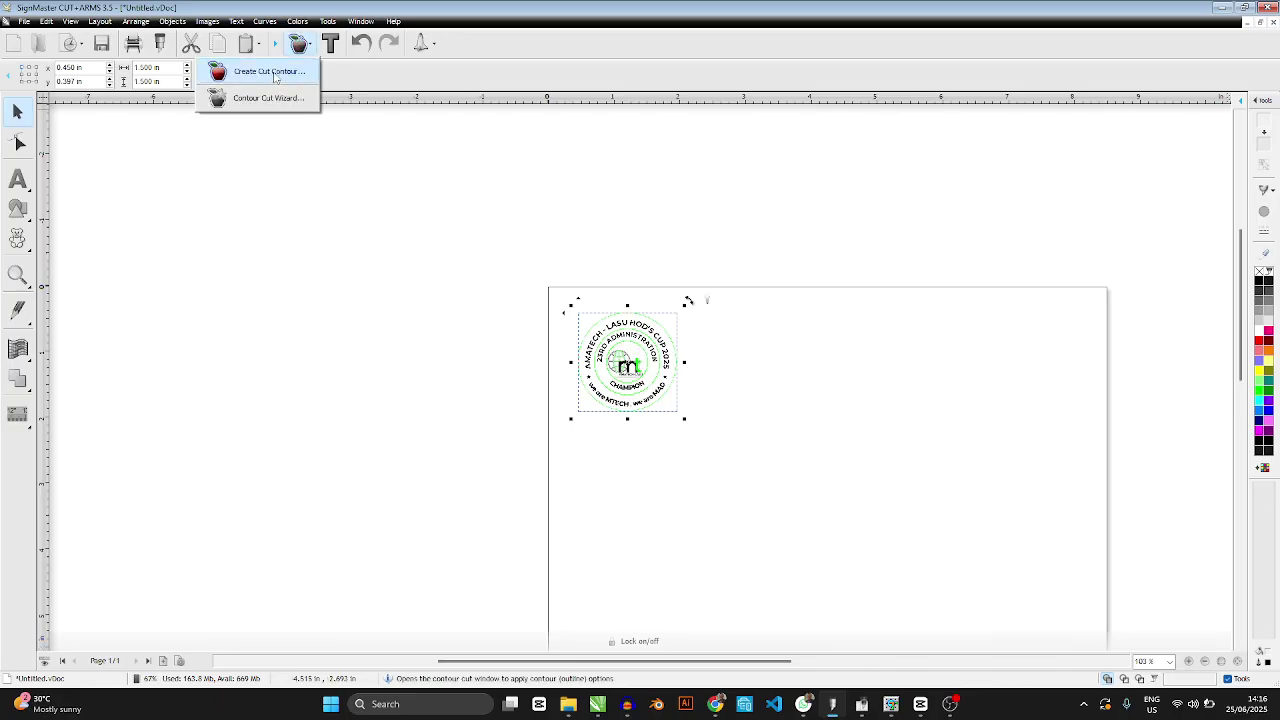
click(274, 74)
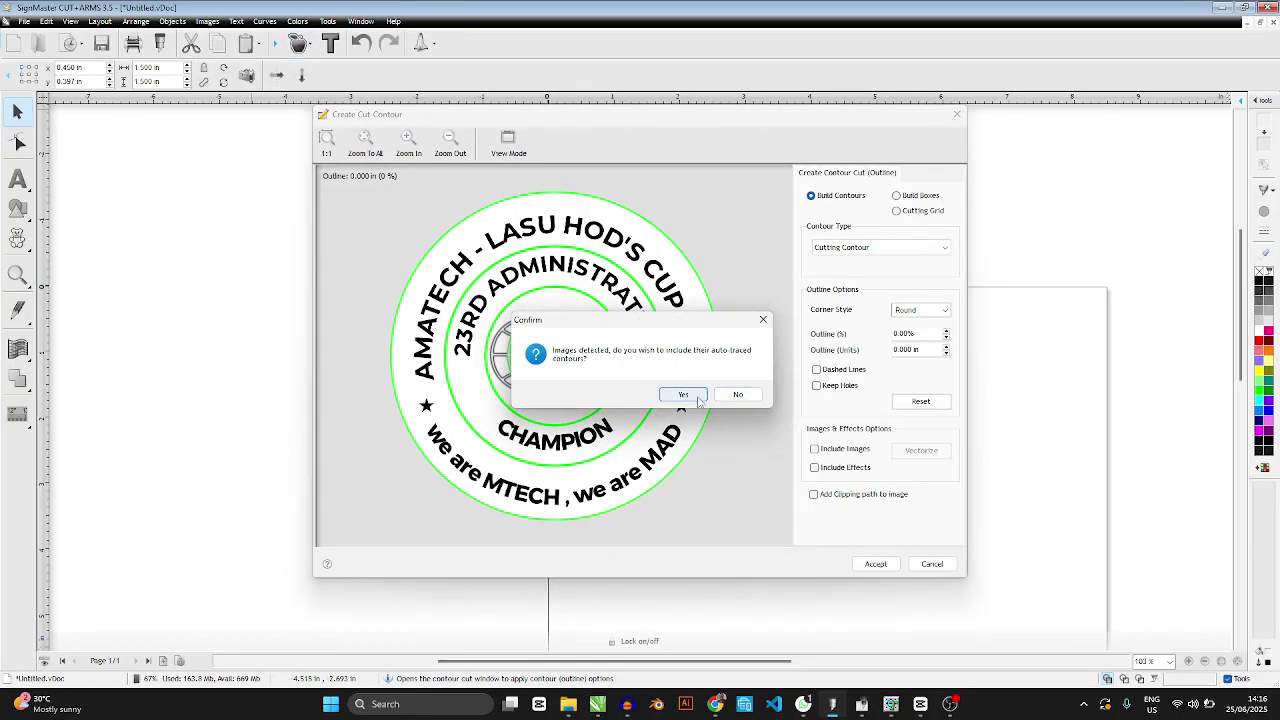
click(683, 395)
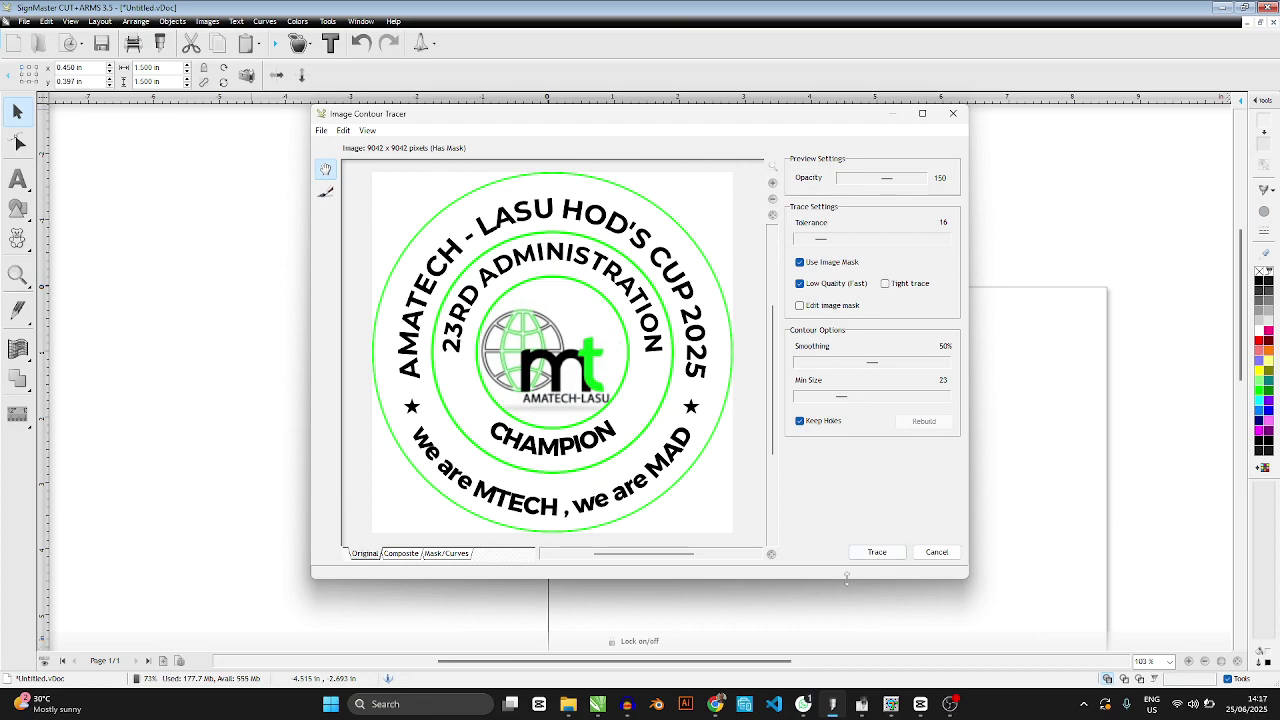
click(876, 552)
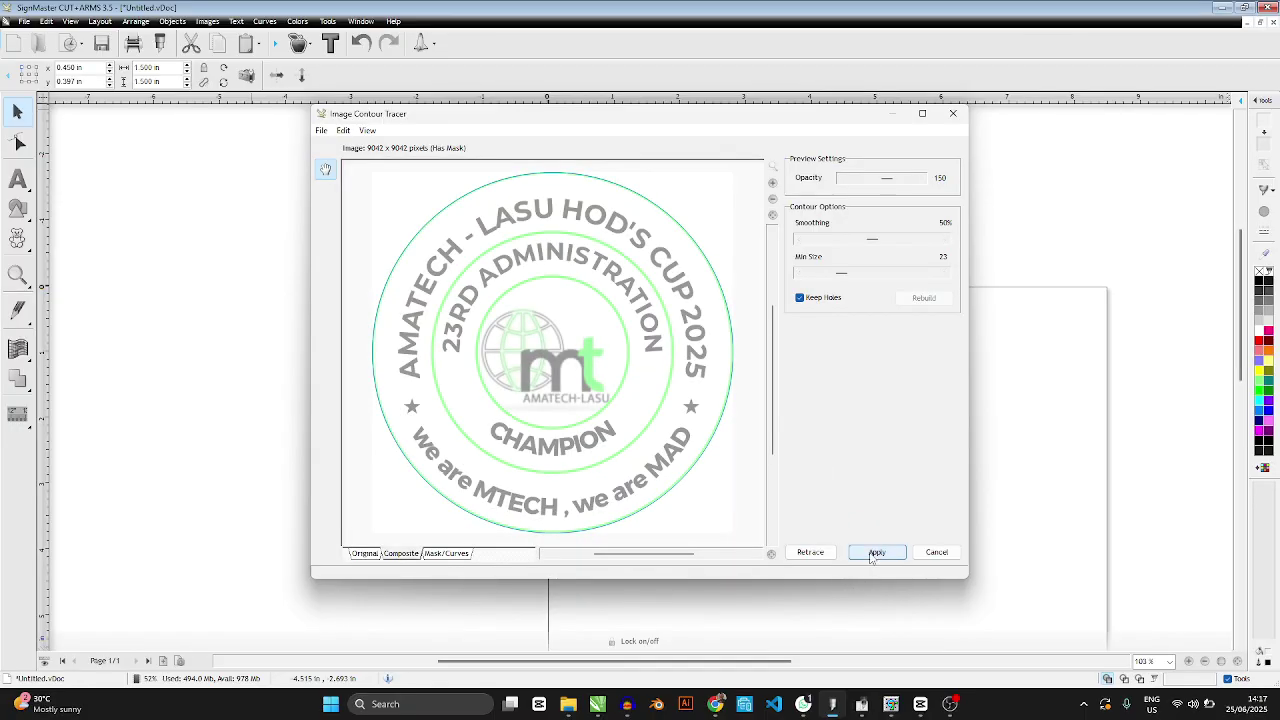
click(875, 553)
click(875, 564)
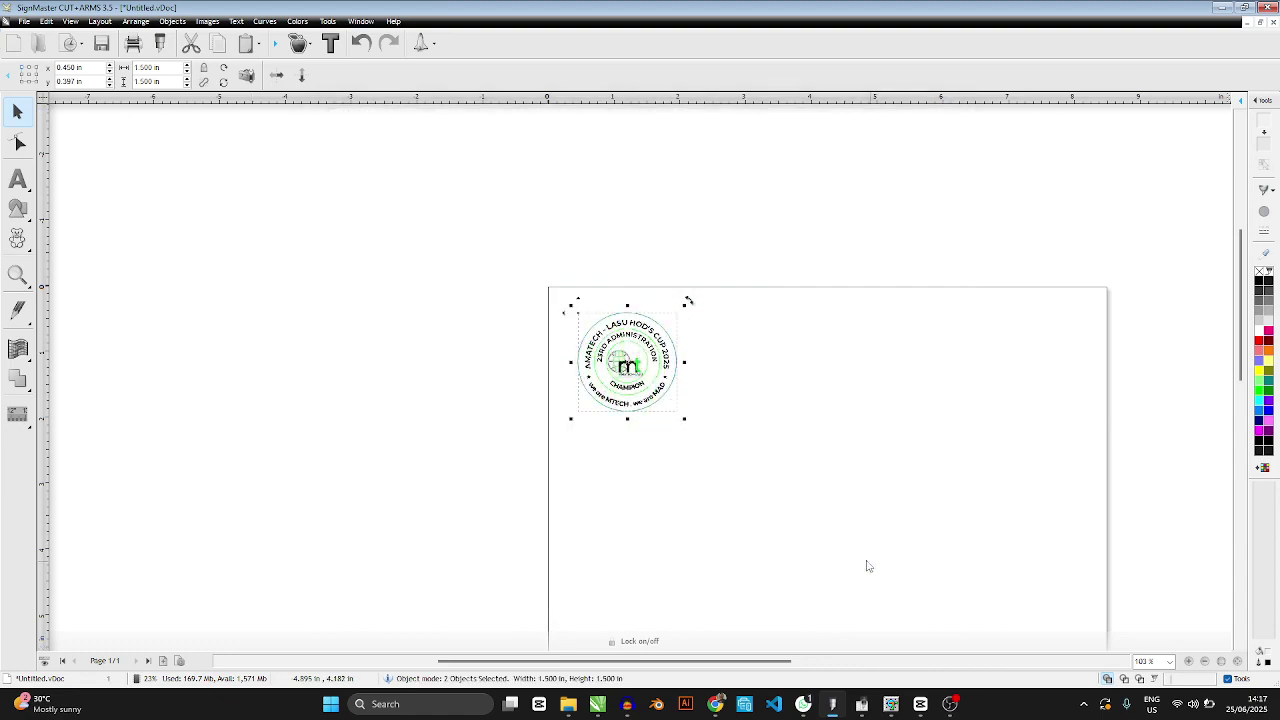
- Start the Contour Cut Wizard for the badge and enable tiled copies with 10 horizontally and 10 vertically
scroll(648, 352, up, 2)
scroll(648, 356, up, 1)
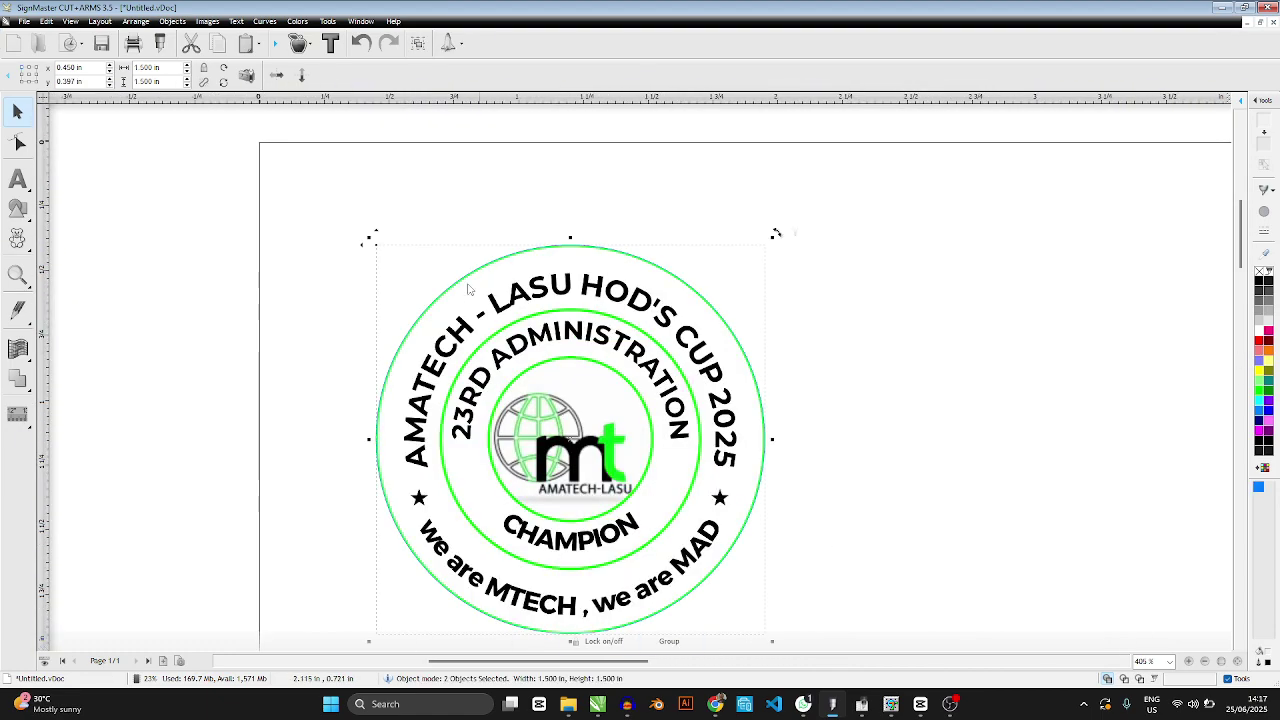
scroll(635, 371, down, 2)
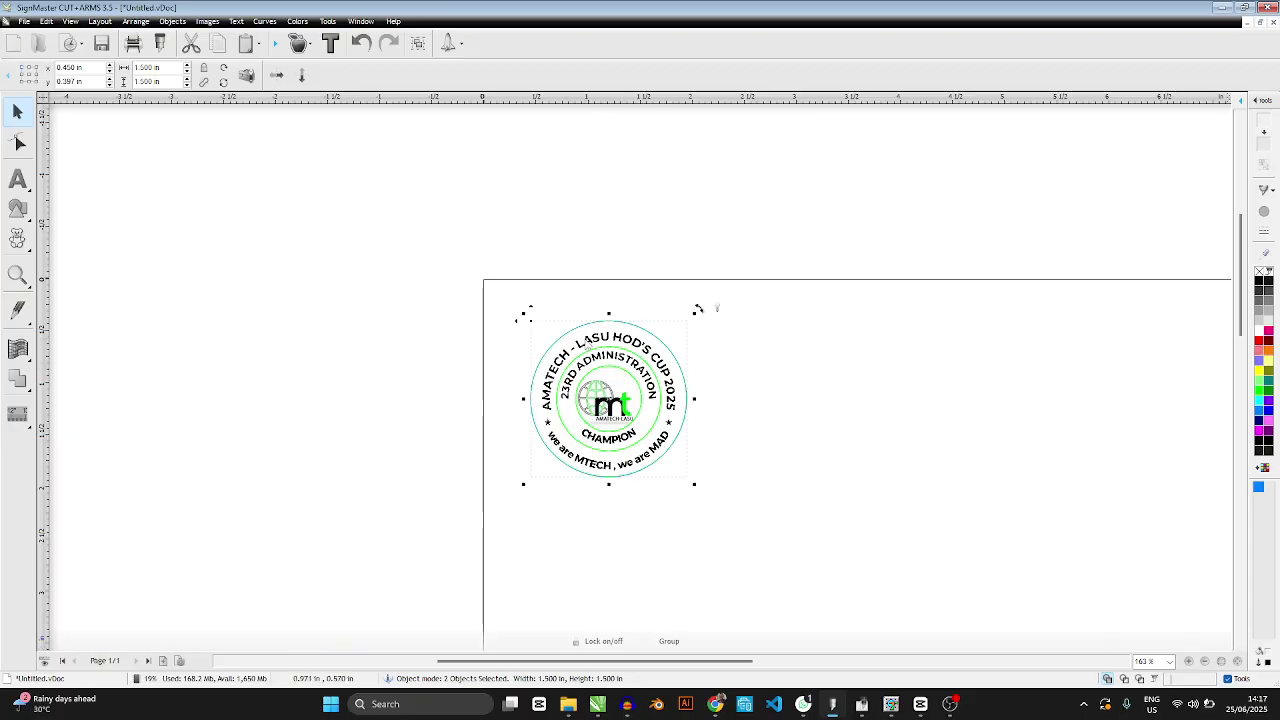
click(310, 46)
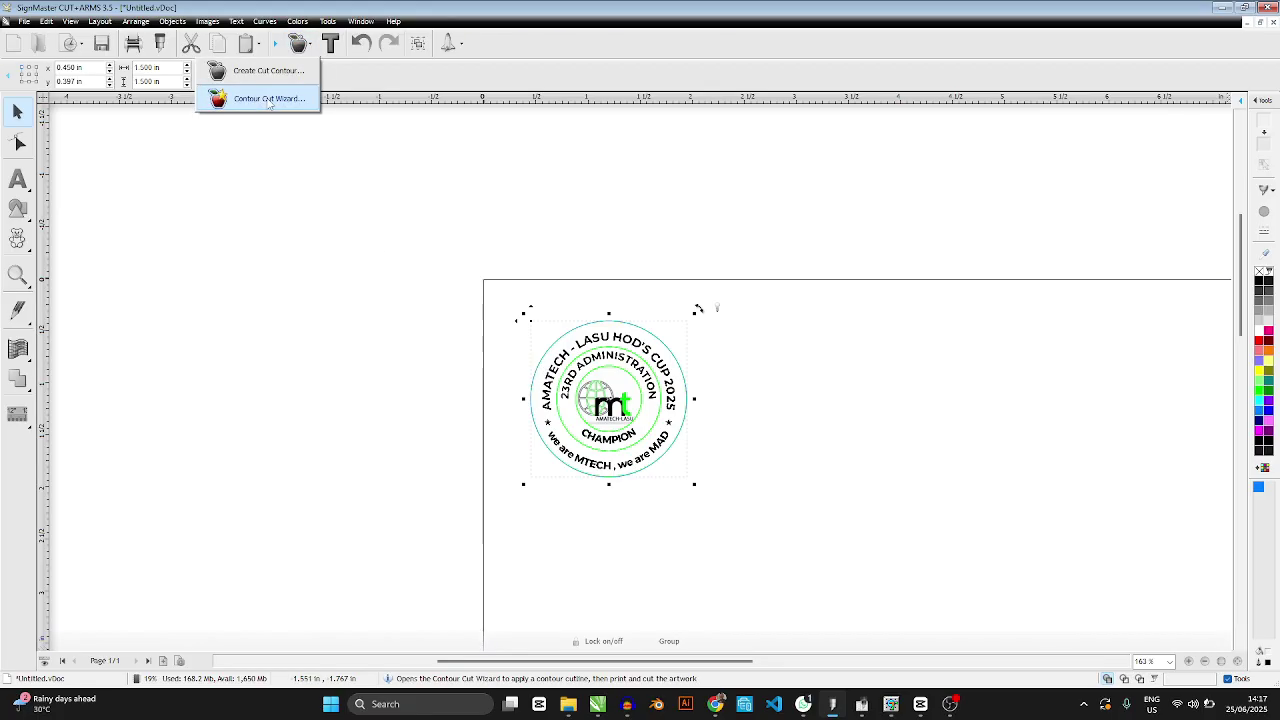
click(269, 100)
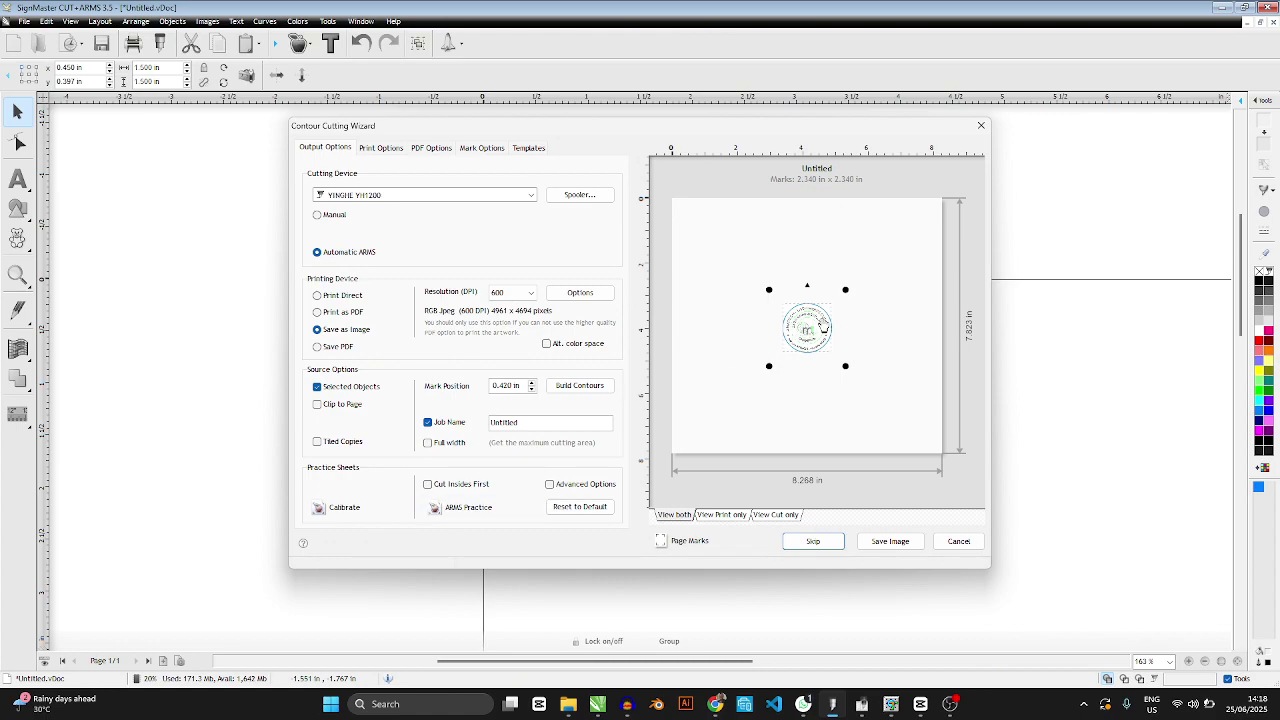
click(319, 443)
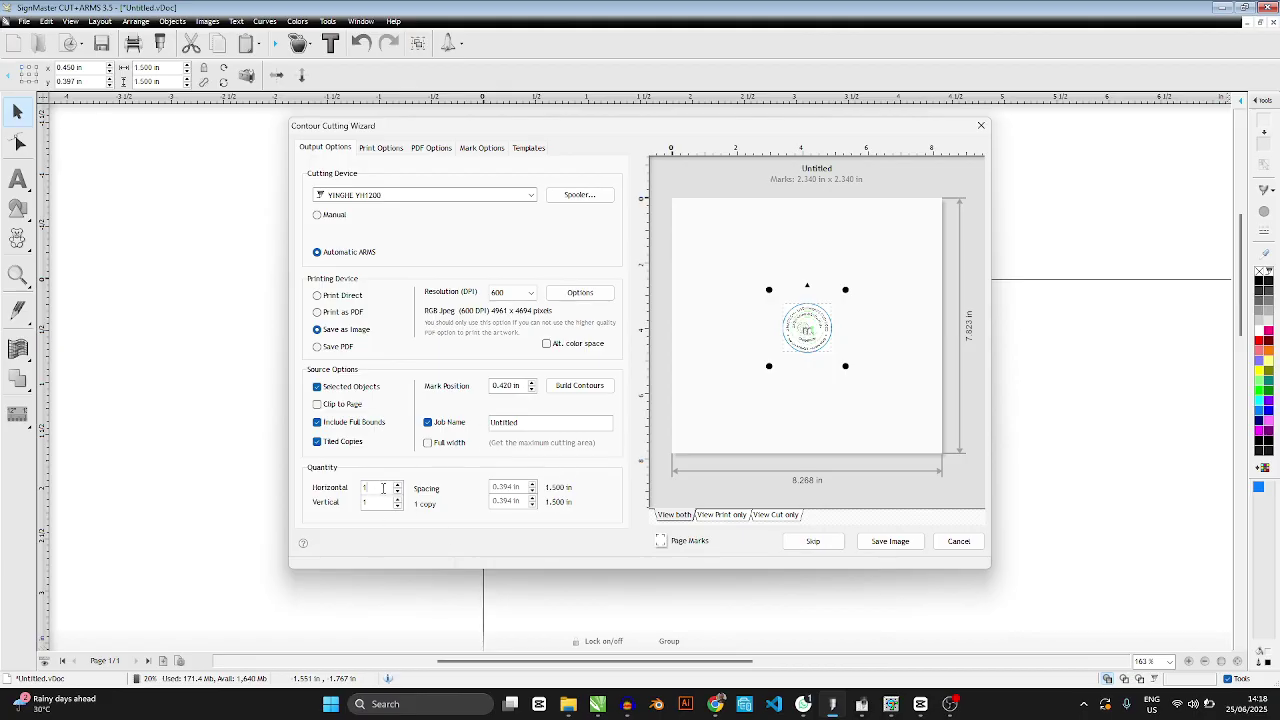
text(10)
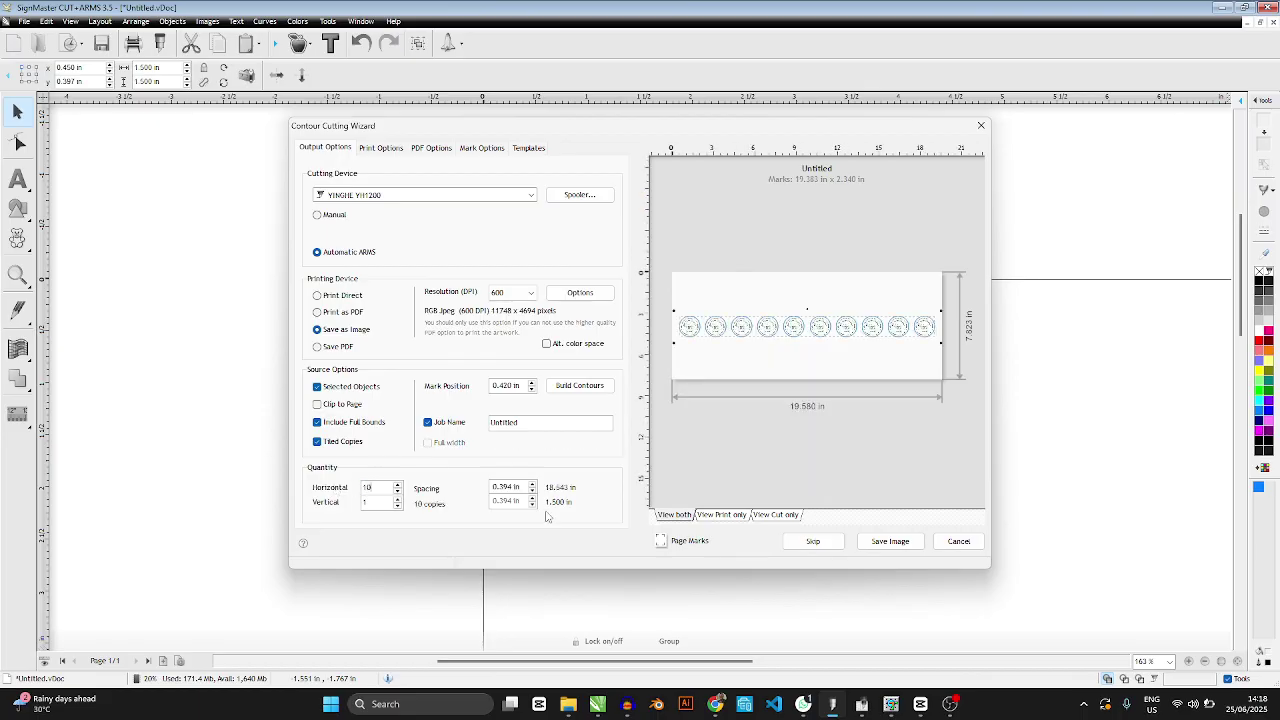
key(Tab)
text(10)
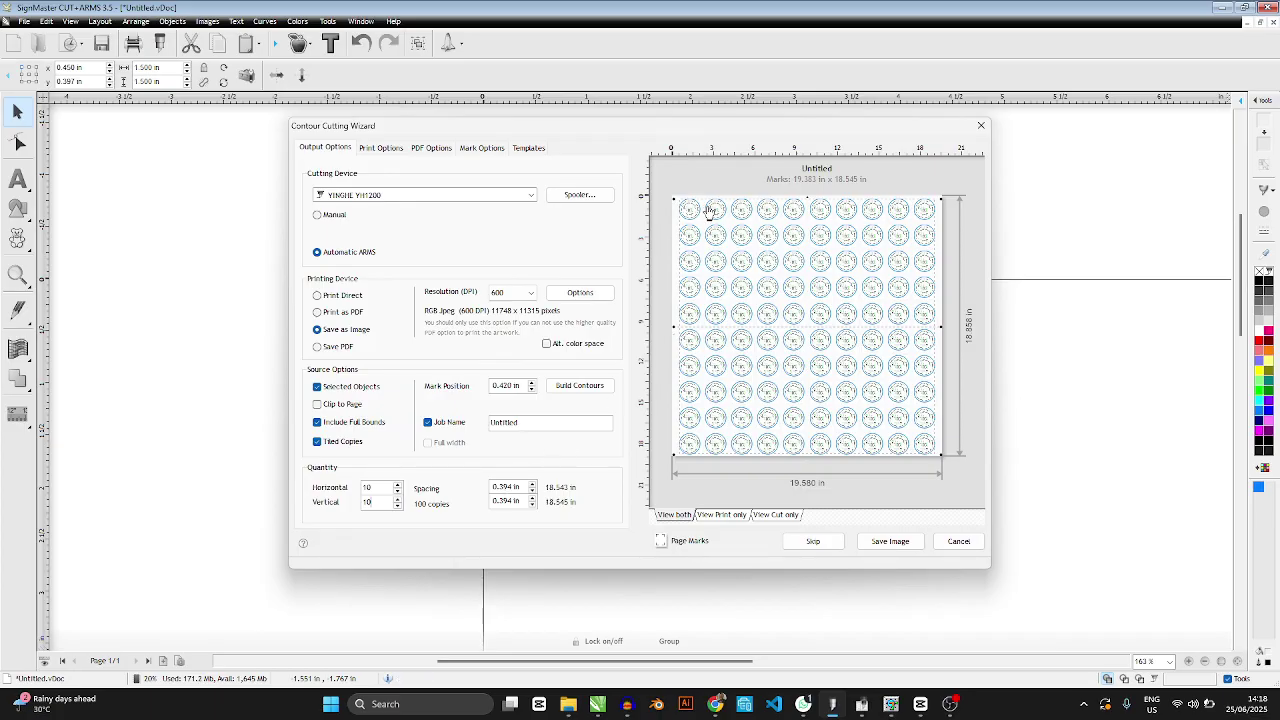
- Set both the horizontal and vertical spacing between the tiled copies to 0.039 in
click(513, 487)
drag(514, 487, 491, 487)
click(502, 487)
text(0)
key(Tab)
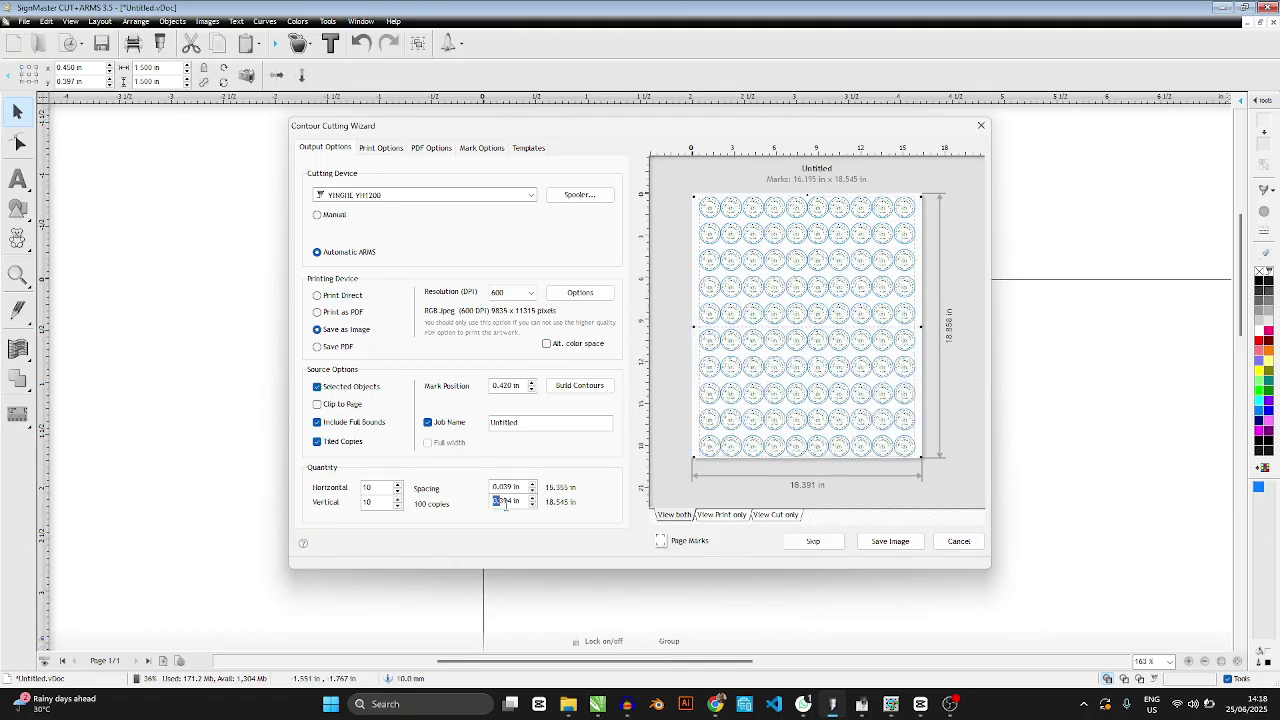
text(0)
- Change the tiled copies of the badge to 5 horizontally and 30 vertically
click(375, 502)
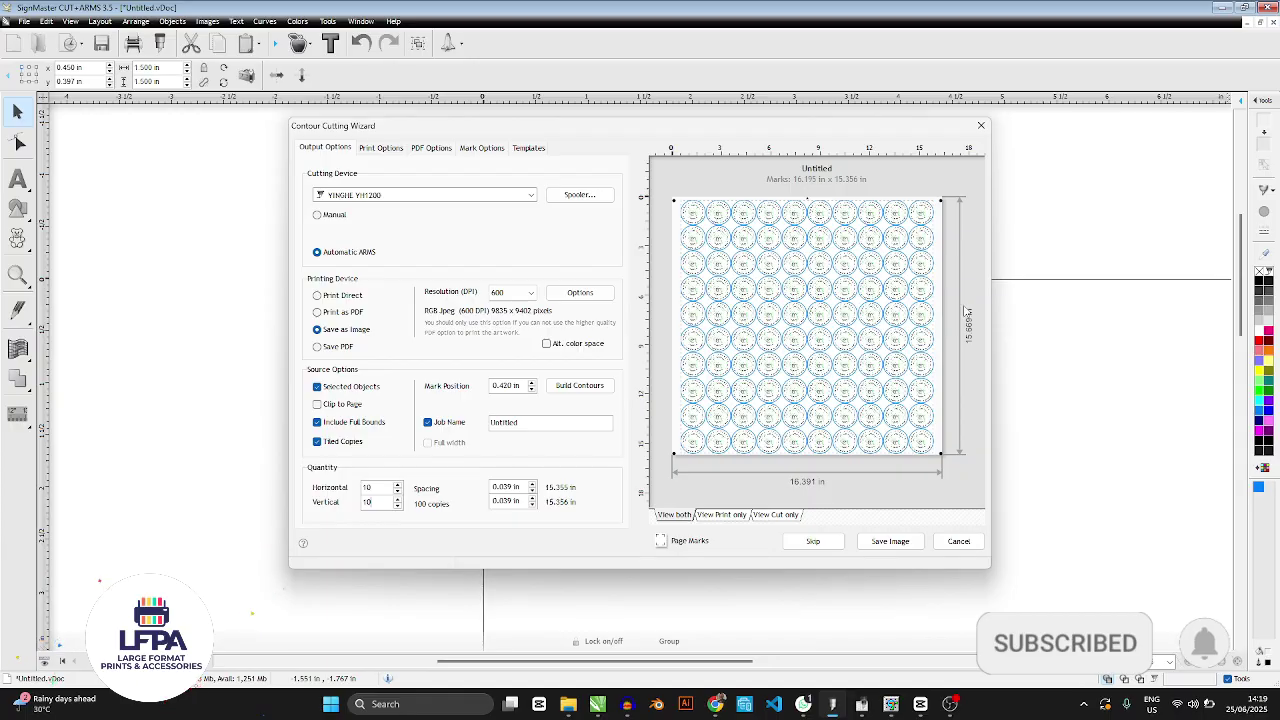
drag(374, 503, 328, 510)
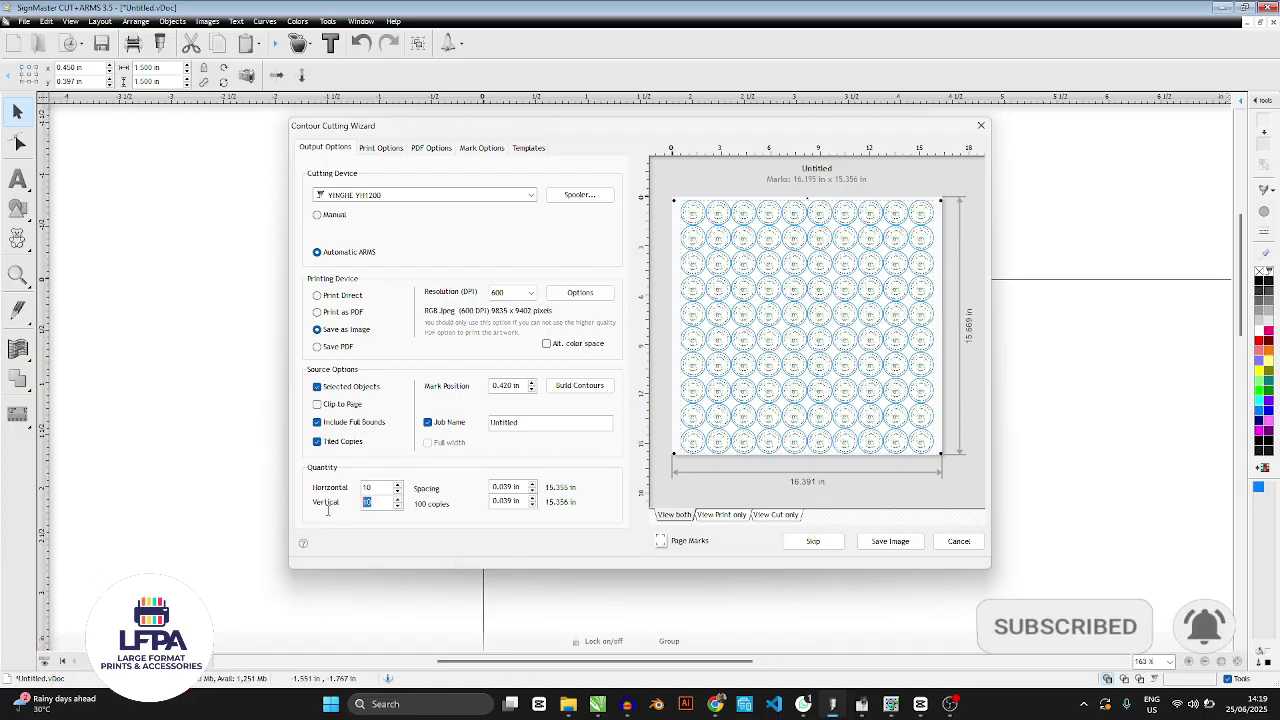
text(30)
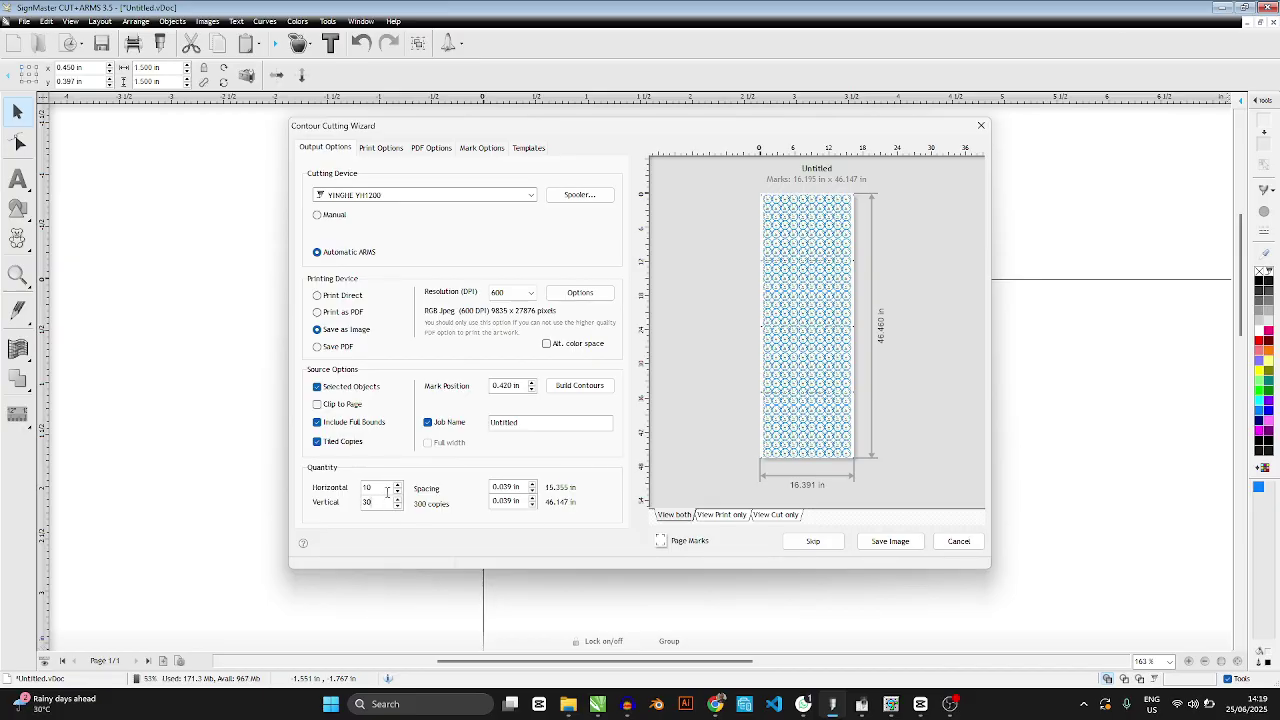
drag(387, 490, 346, 505)
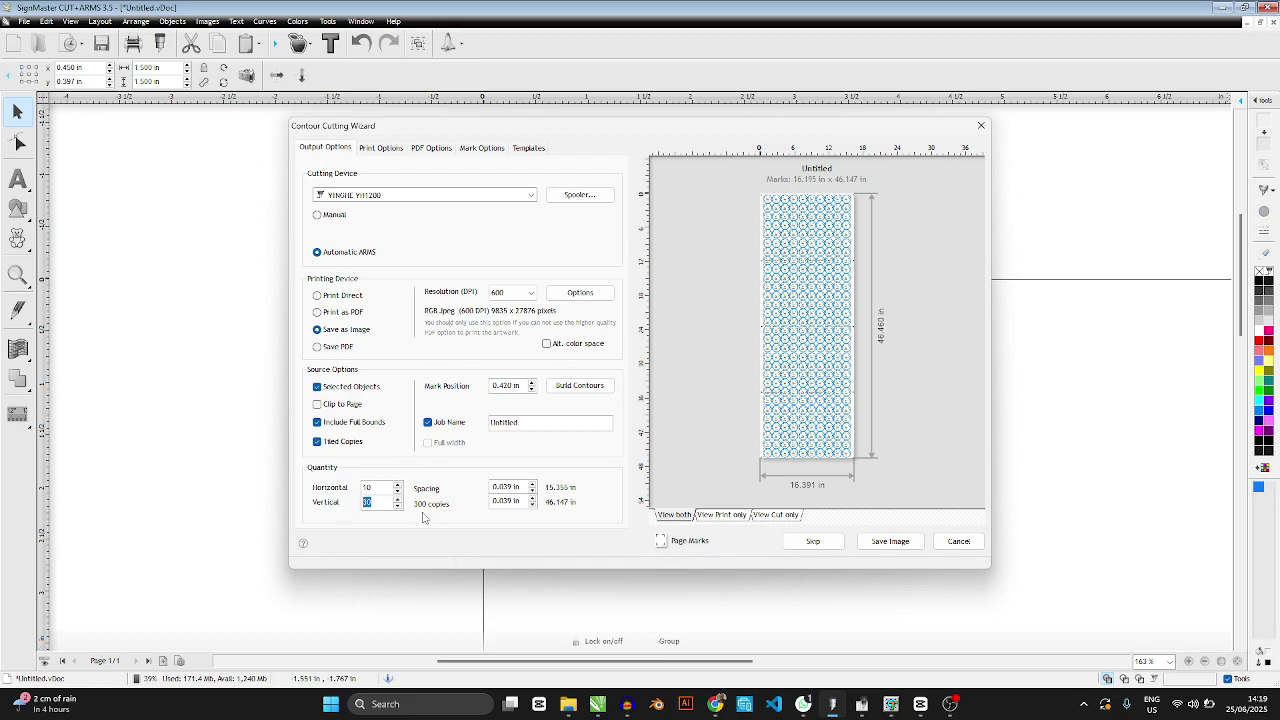
double_click(377, 488)
text(5)
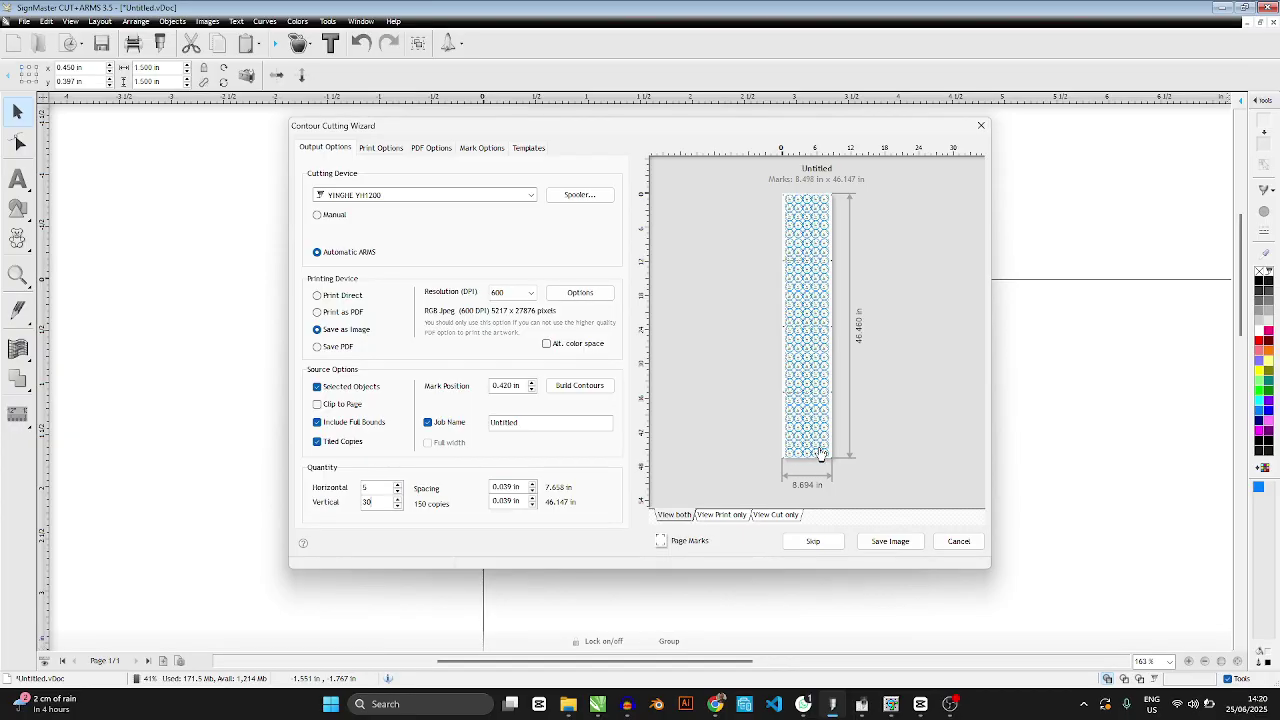
double_click(373, 487)
- Save the tiled sticker layout as a JPEG image named ksa laid in the KRYSTAL folder
click(886, 541)
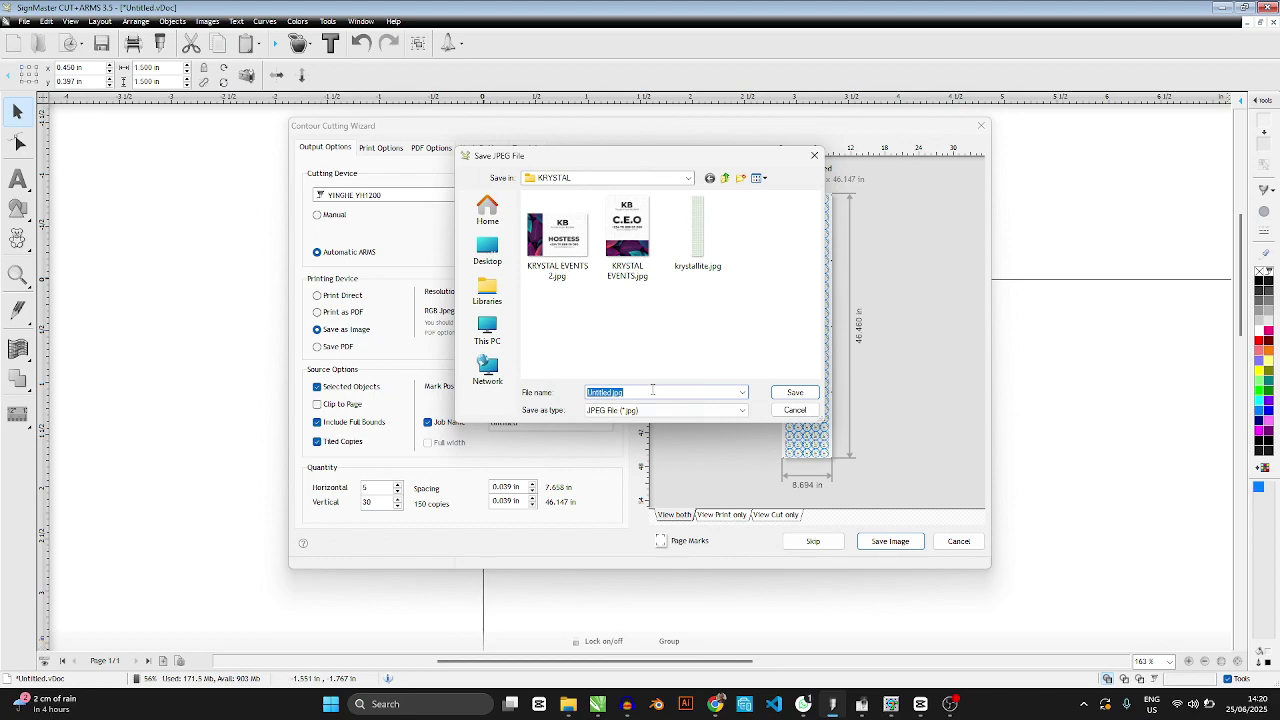
text(ksal)
click(650, 411)
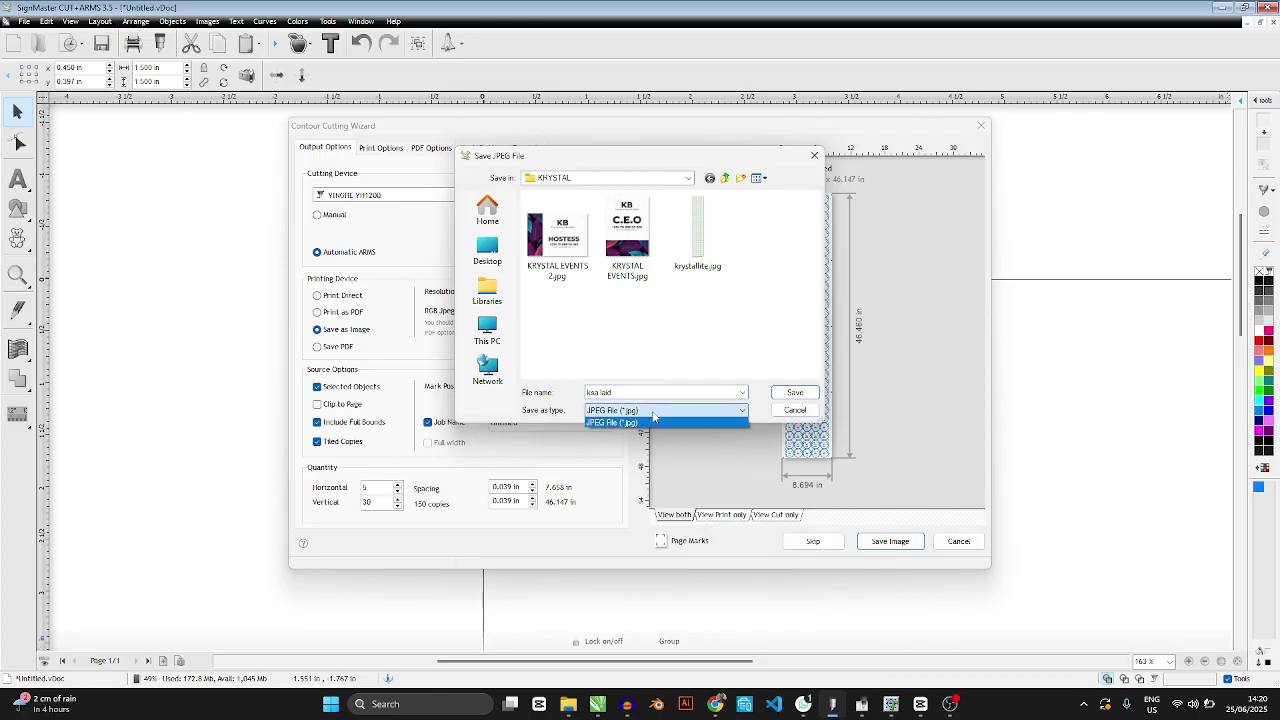
click(653, 421)
click(639, 392)
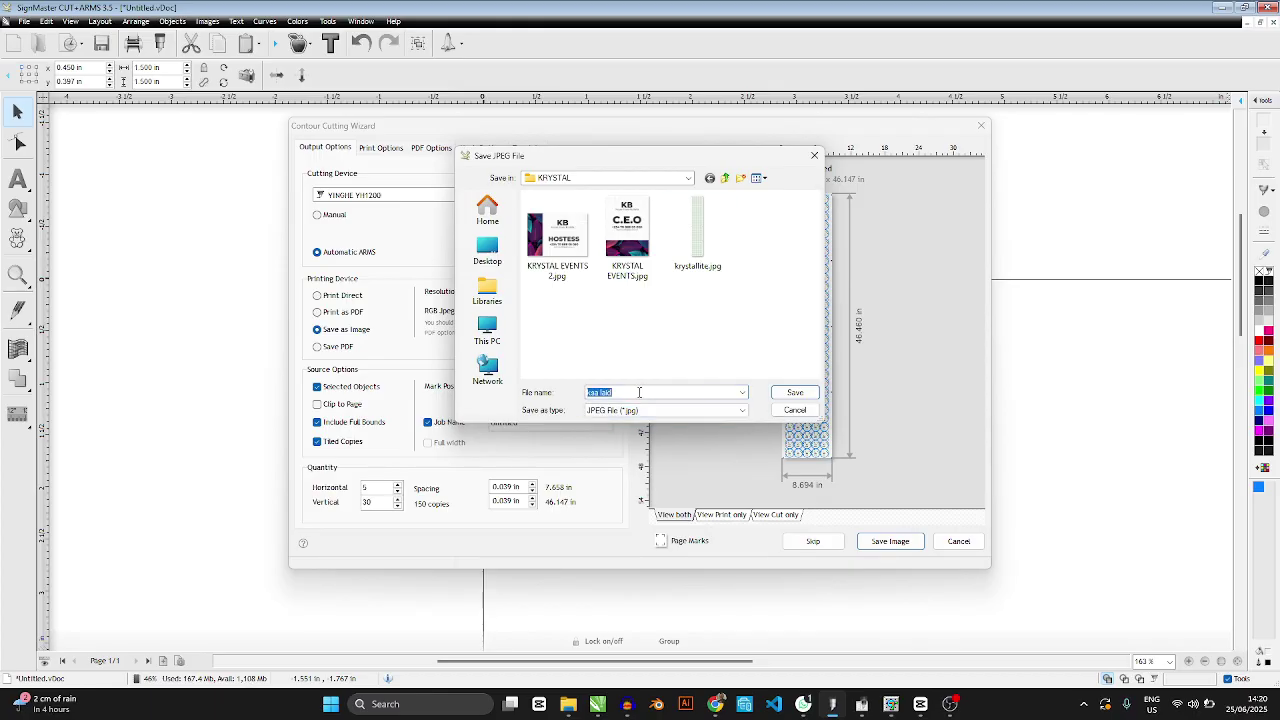
click(795, 392)
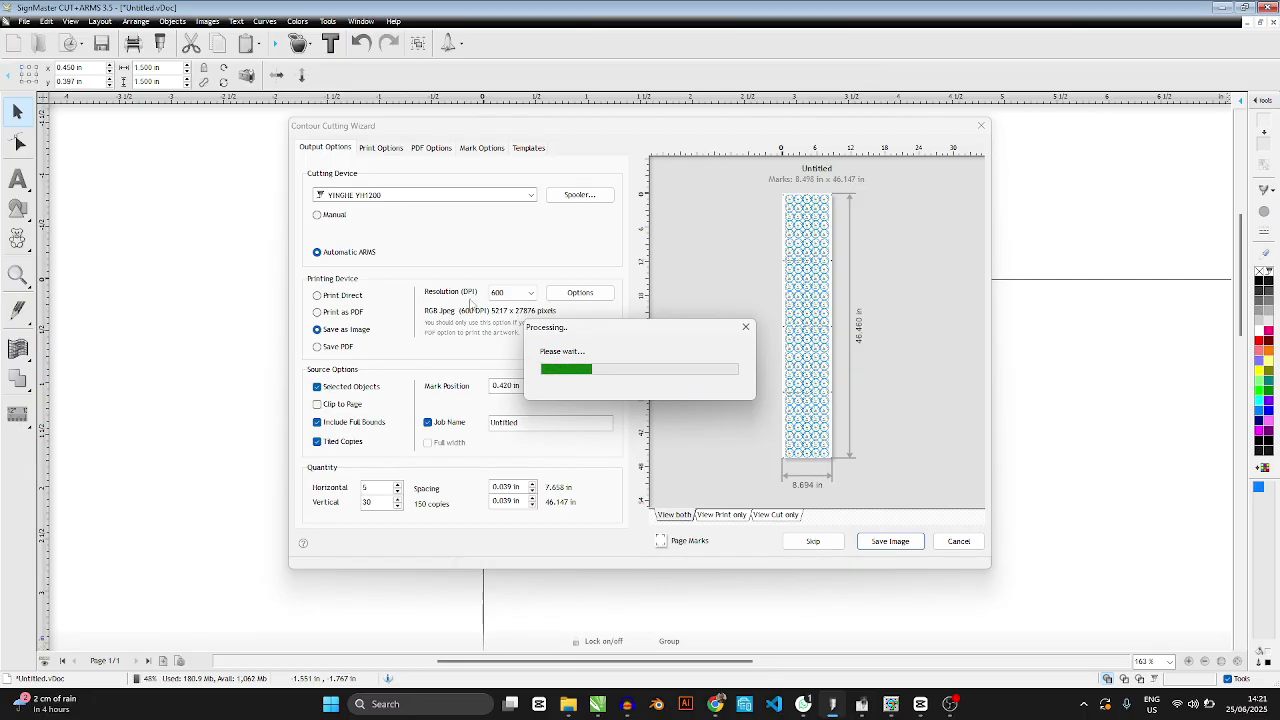
mouse_move(626, 332)
mouse_down()
mouse_move(641, 309)
mouse_move(621, 325)
mouse_up()
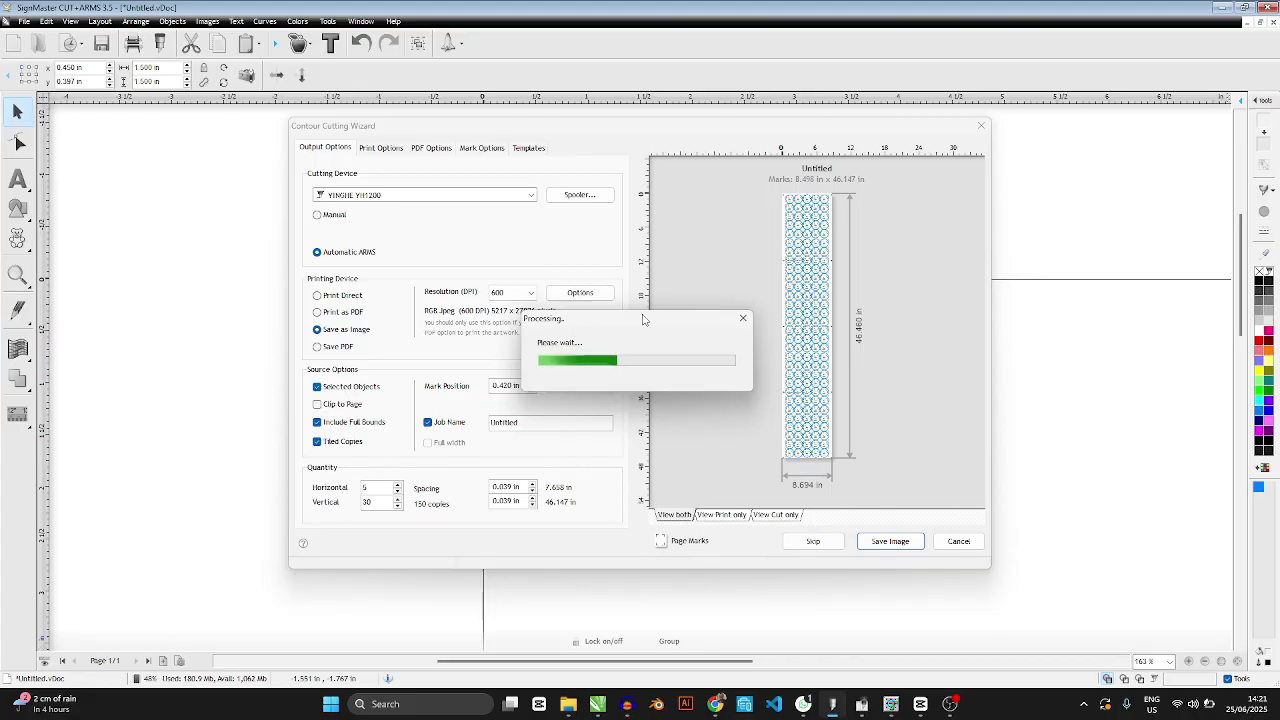
drag(642, 320, 647, 329)
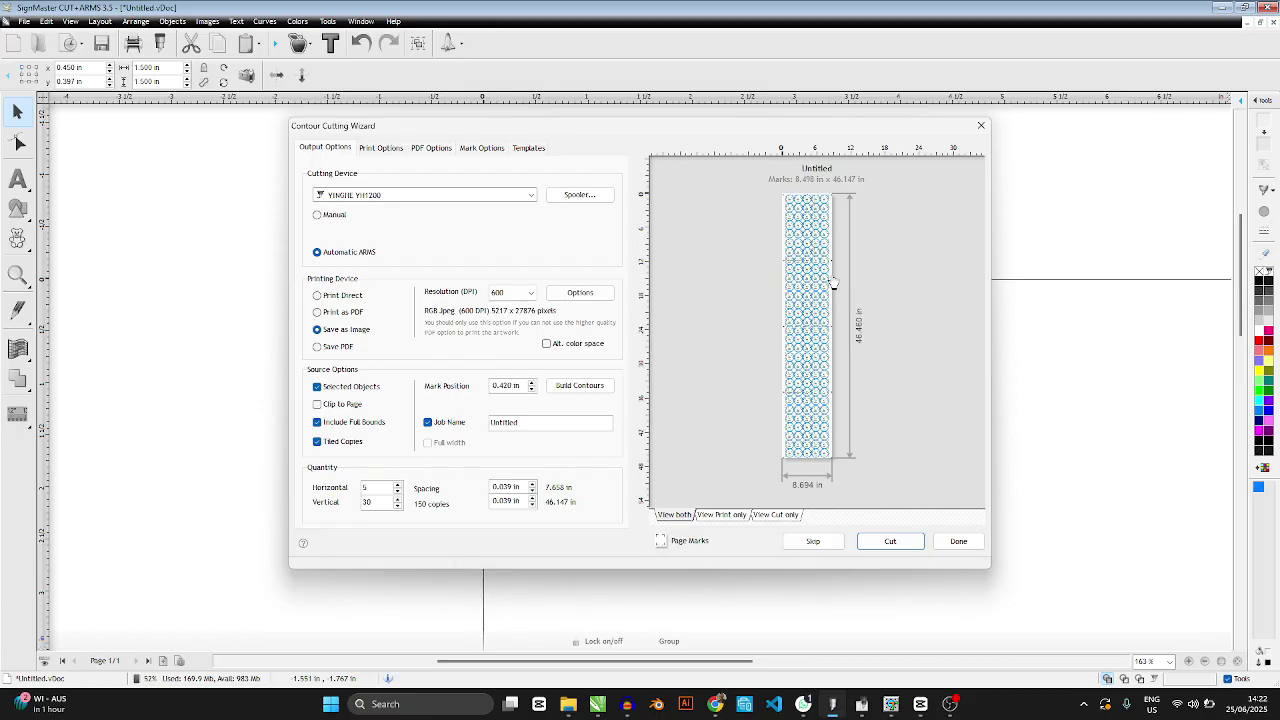
- Send the cutting contour job to the Vinyl Spooler and cut it to a PLT file named ksa laid in the KRYSTAL folder
click(883, 544)
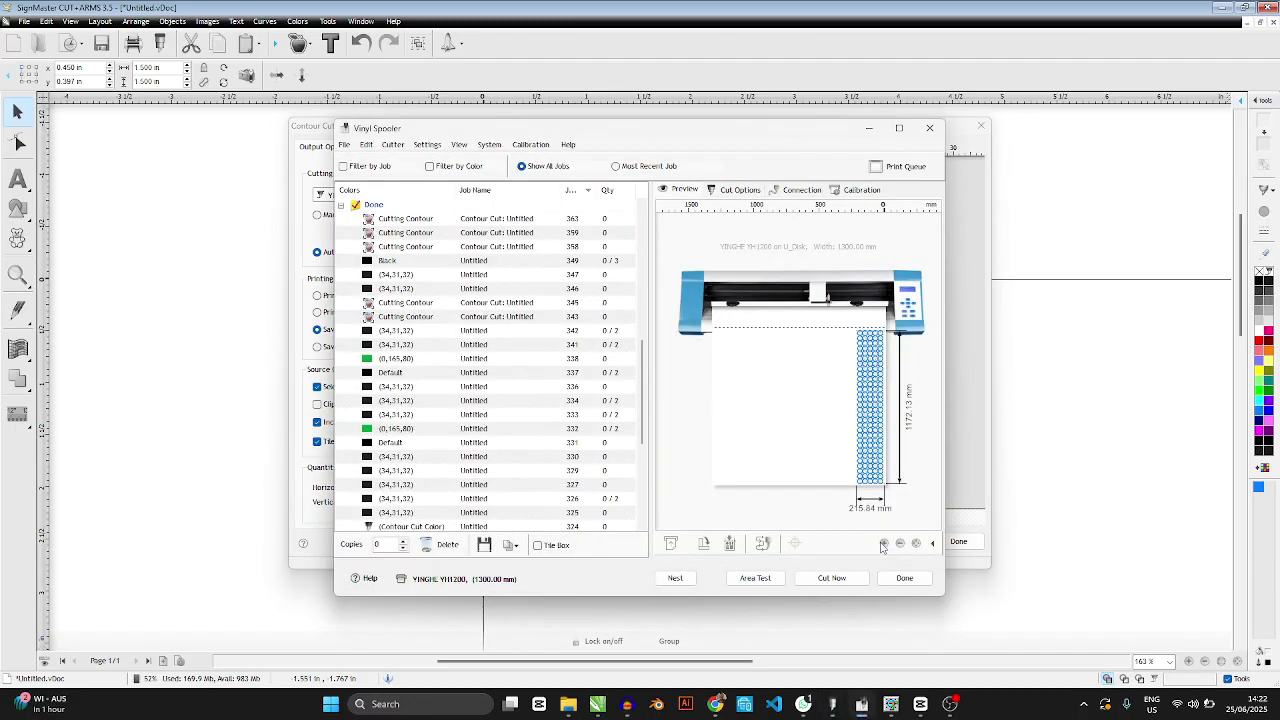
click(826, 582)
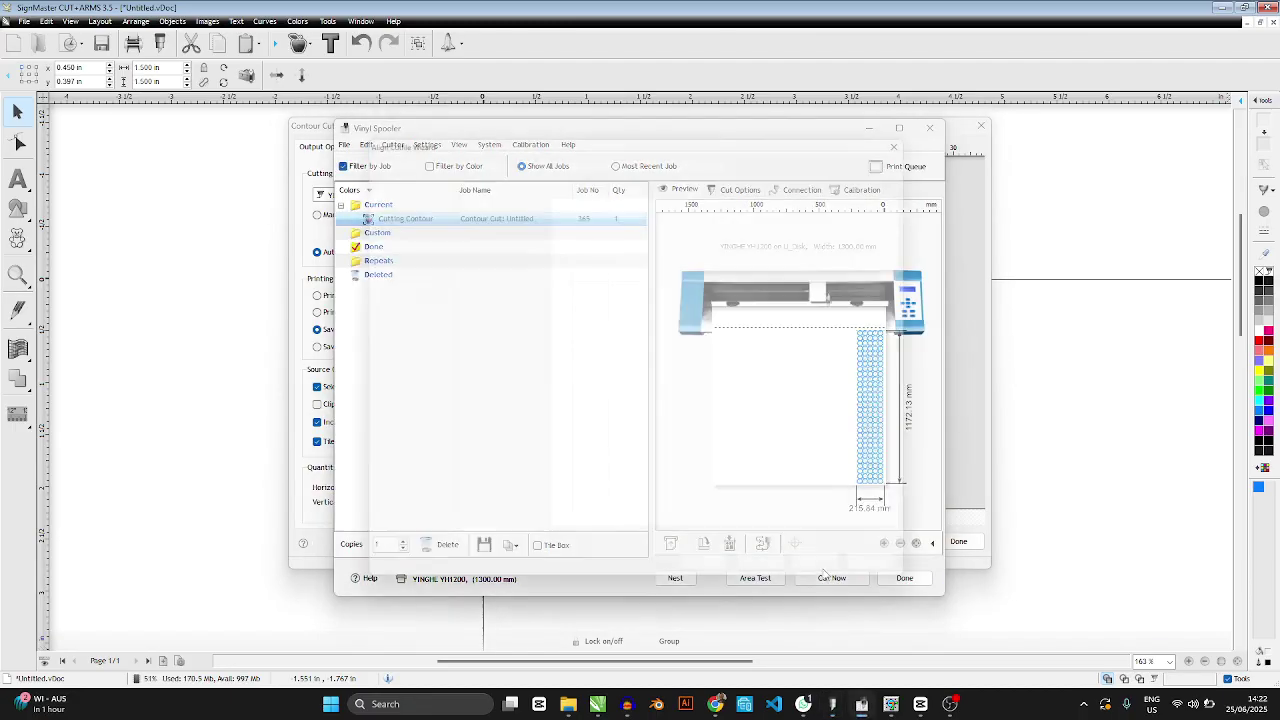
click(833, 582)
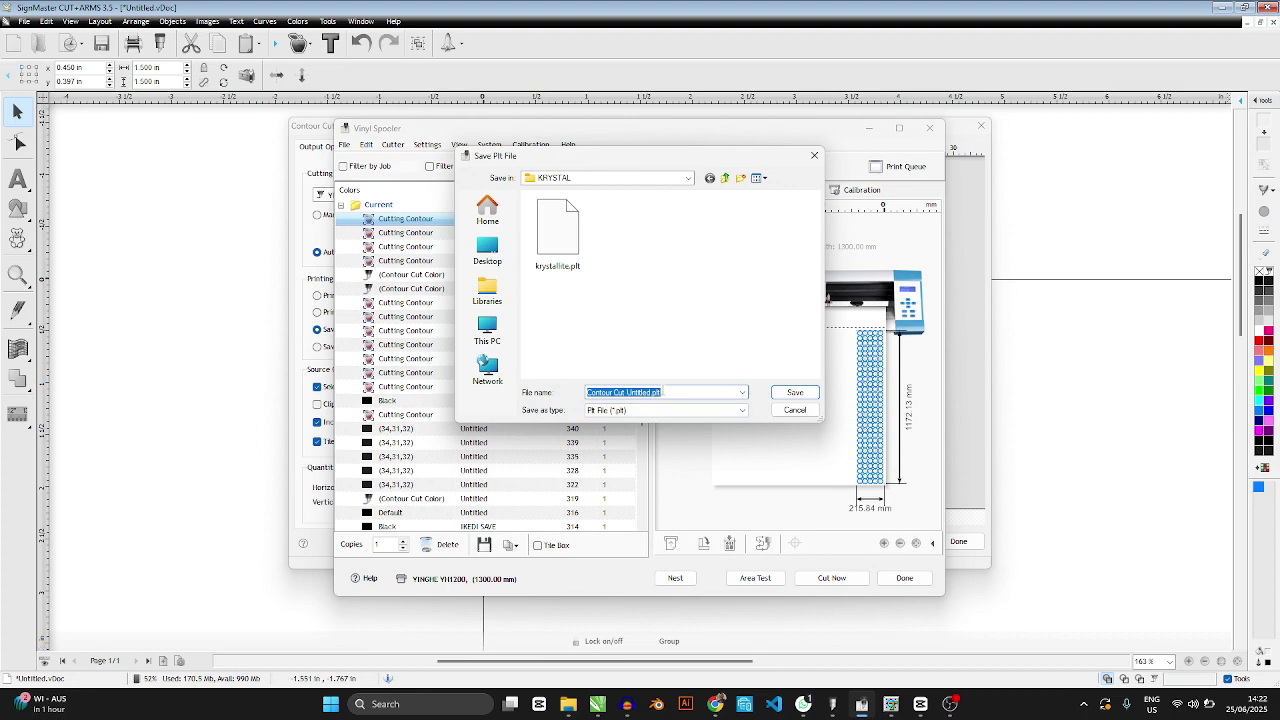
text(ksa laid)
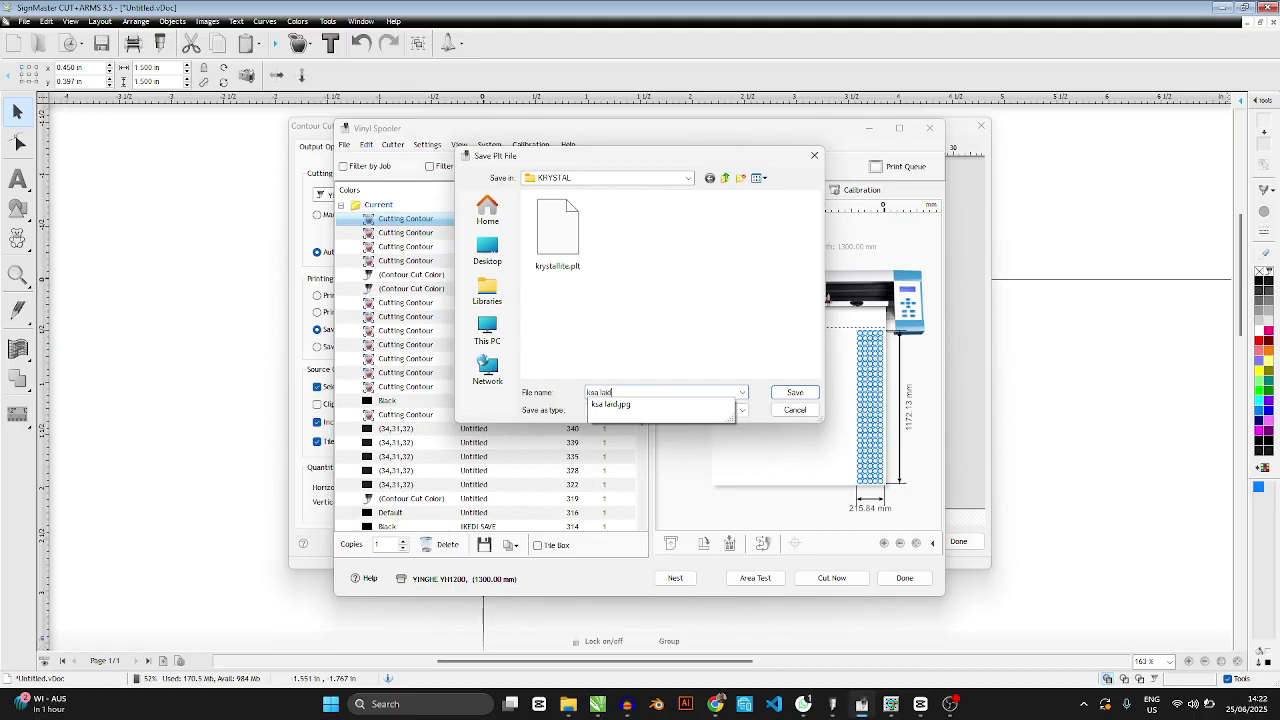
click(610, 411)
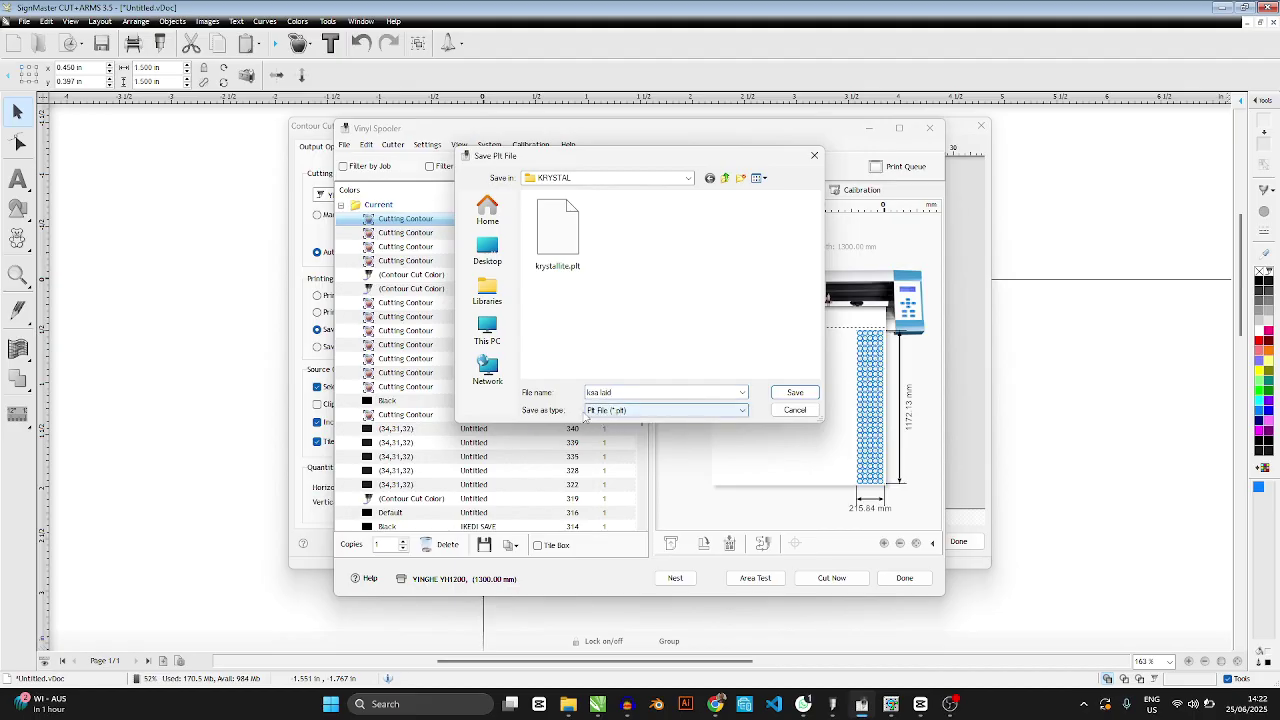
click(795, 392)
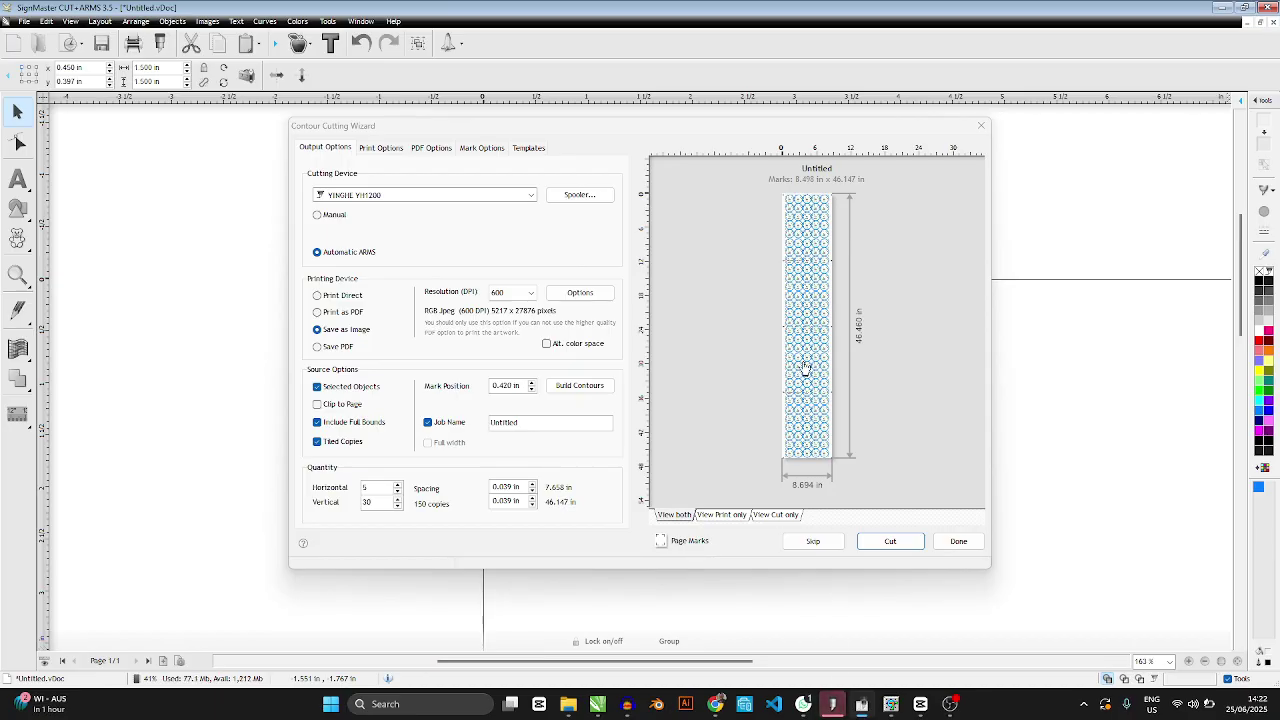
- Switch to CorelDRAW and replace the selected badge with the imported ksa laid.jpg, placed near the page's upper-left corner at original size
key(alt+Tab)
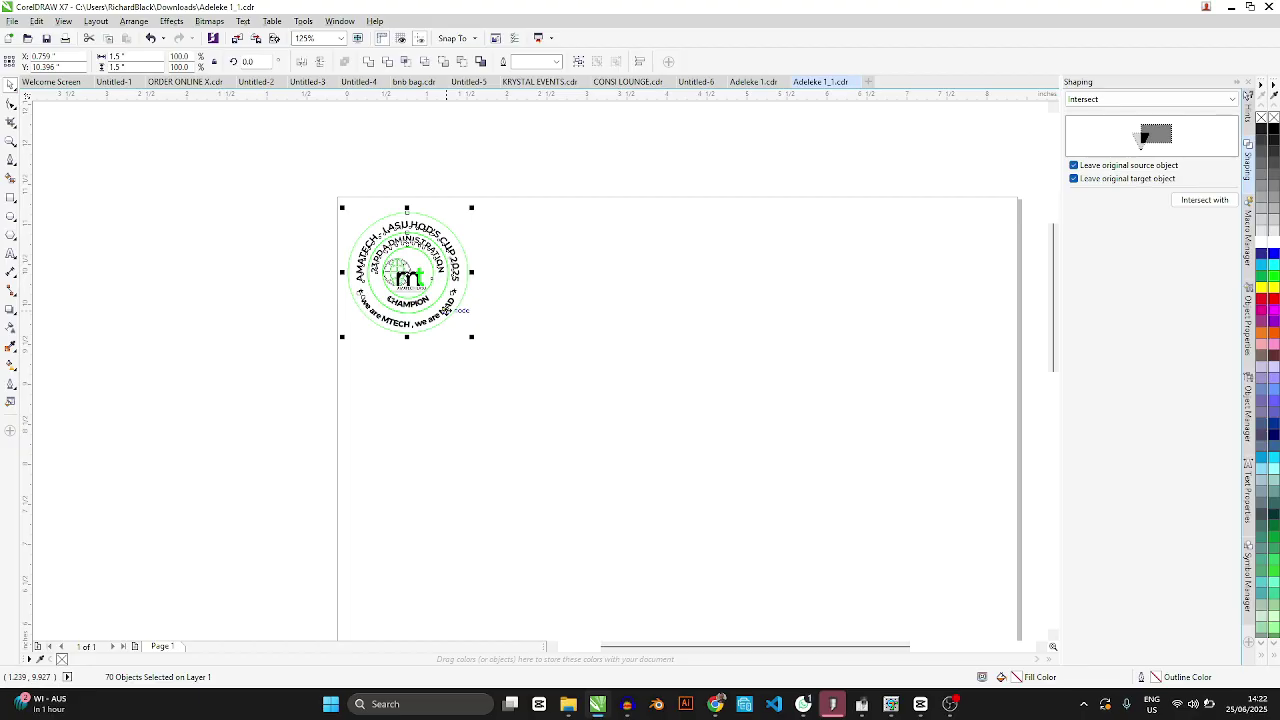
key(Delete)
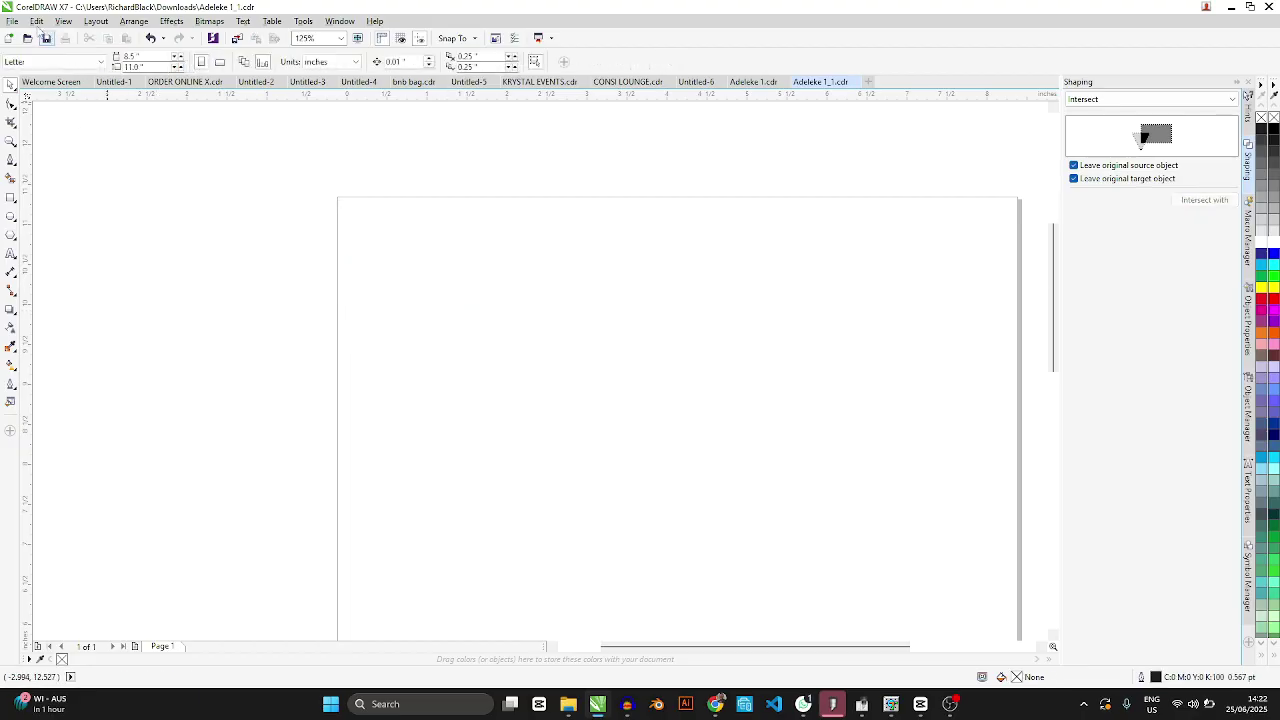
click(12, 21)
click(48, 229)
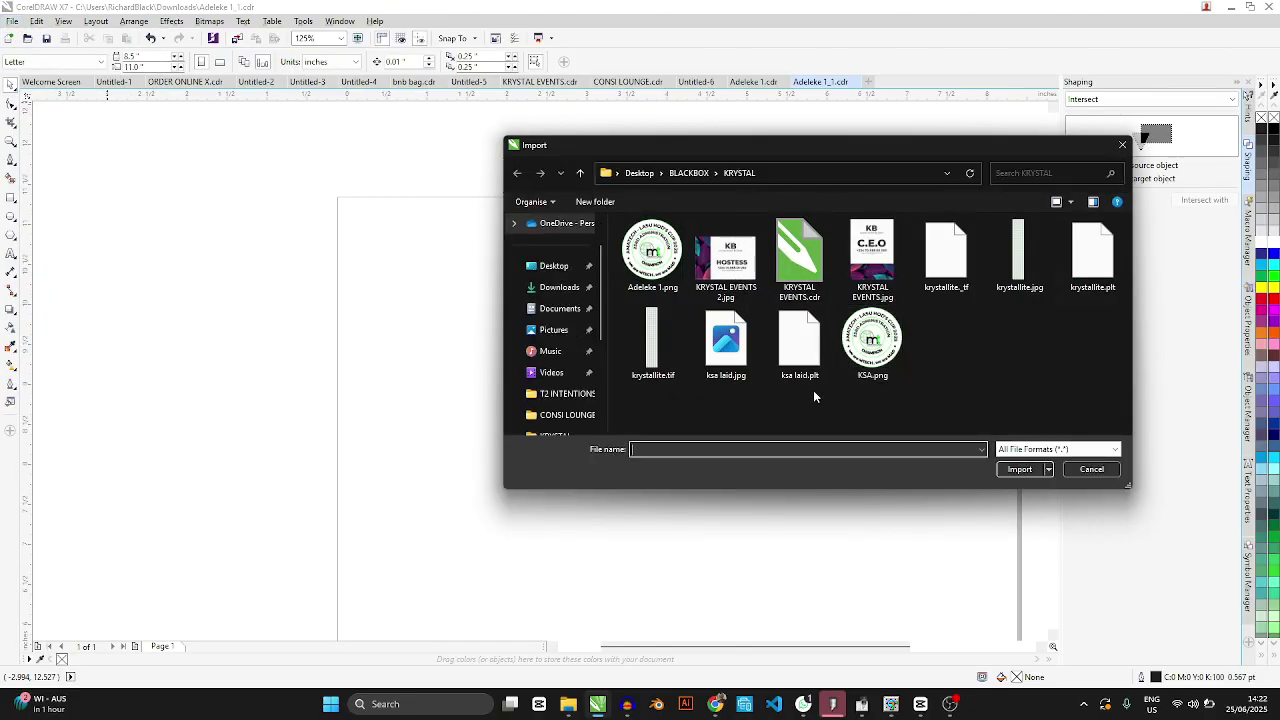
double_click(735, 350)
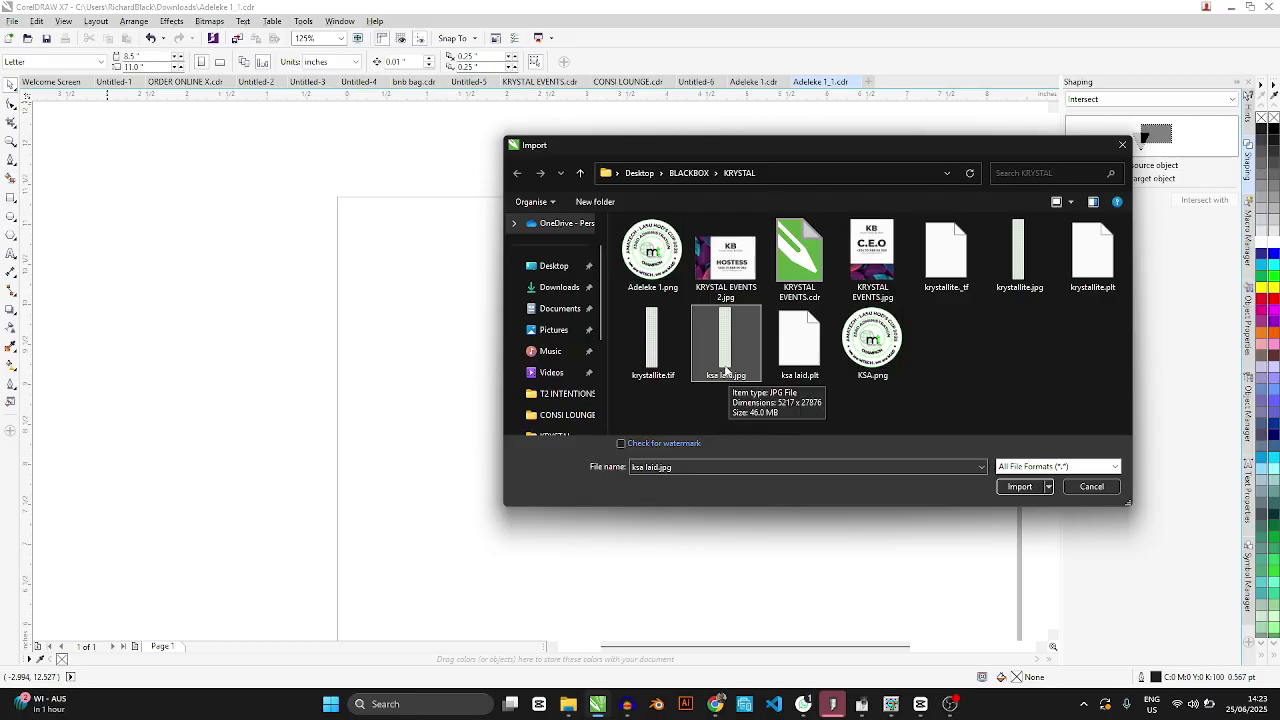
click(1019, 487)
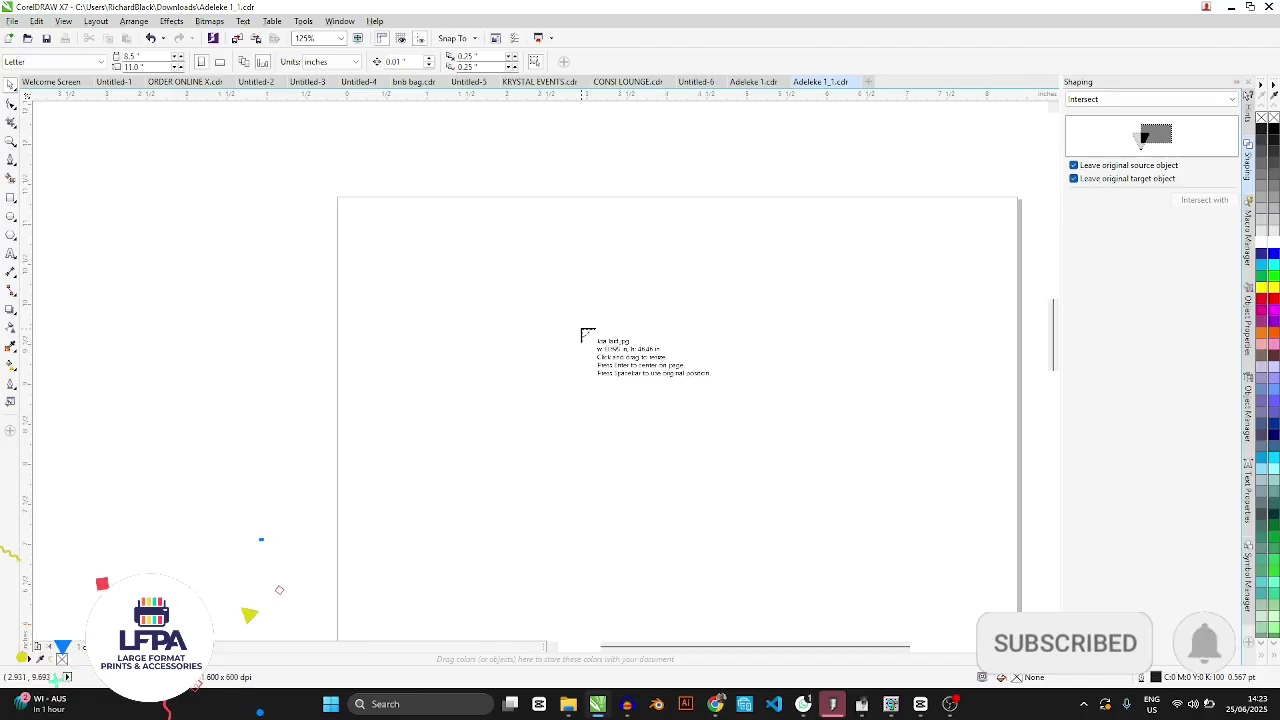
click(266, 176)
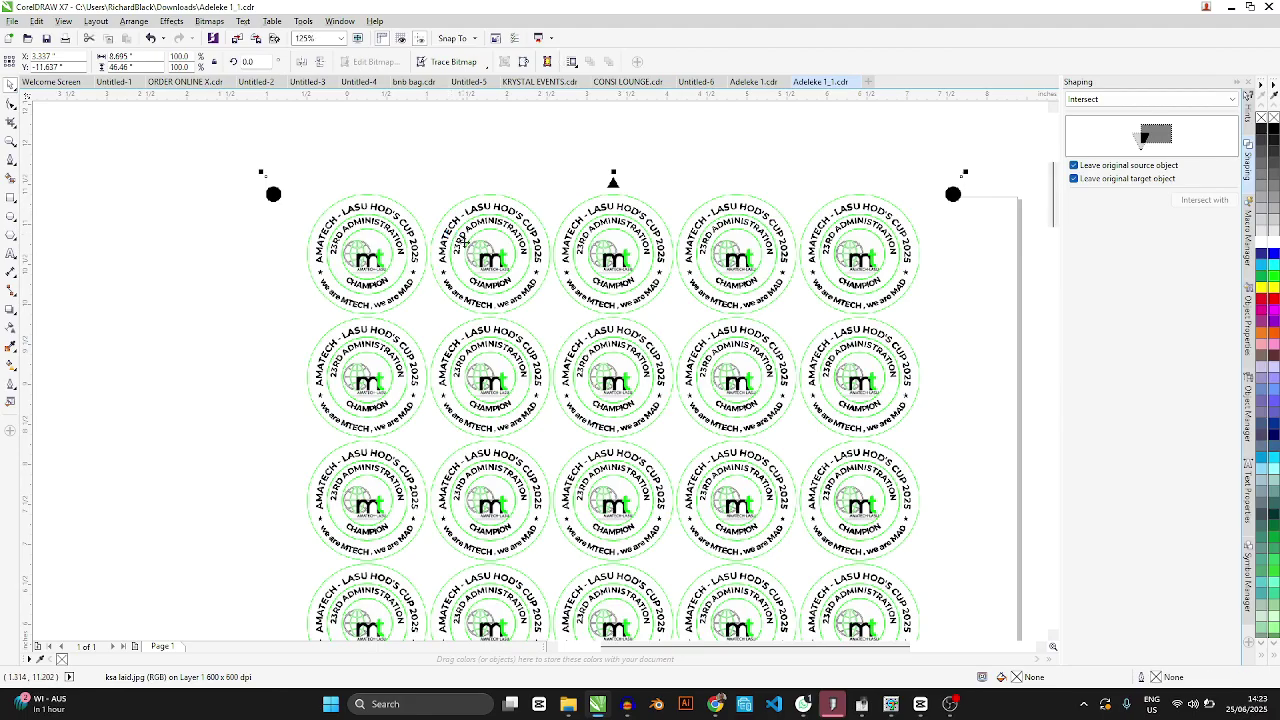
- Examine the imported sheet's registration marks and compare its width and height with the layout in SignMaster's Contour Cutting Wizard, then return to CorelDRAW
scroll(474, 314, down, 4)
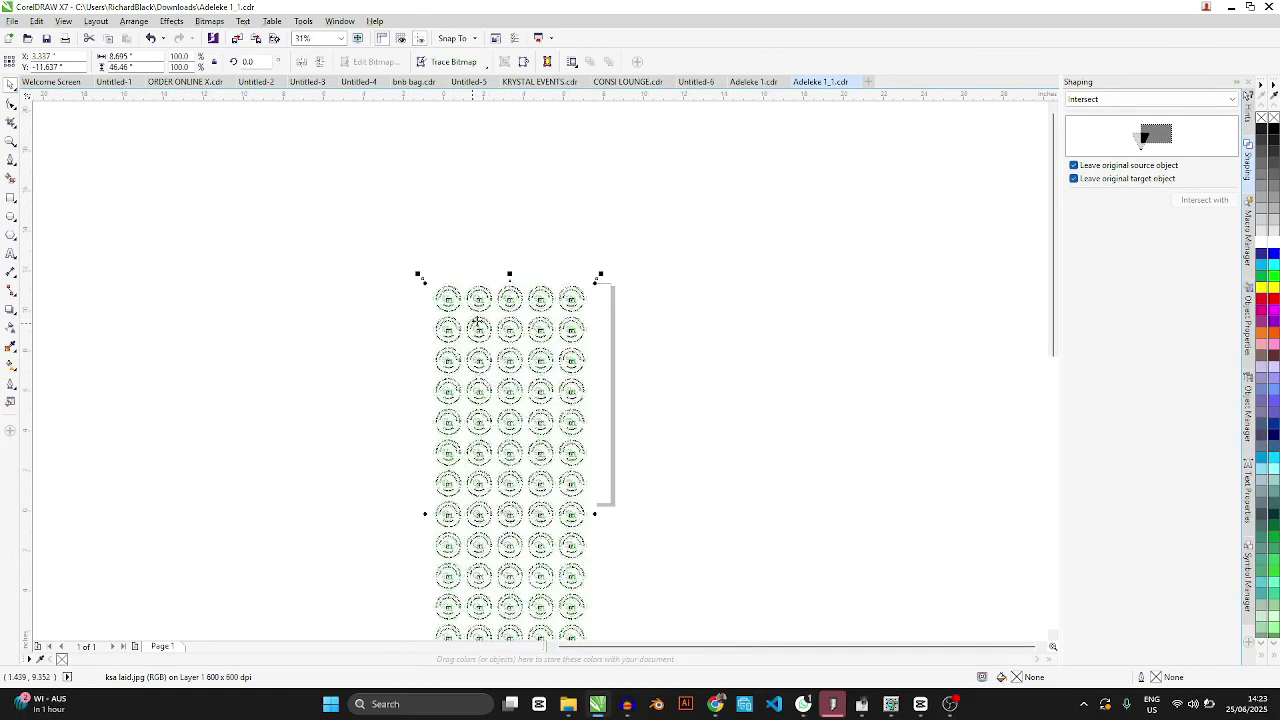
click(378, 298)
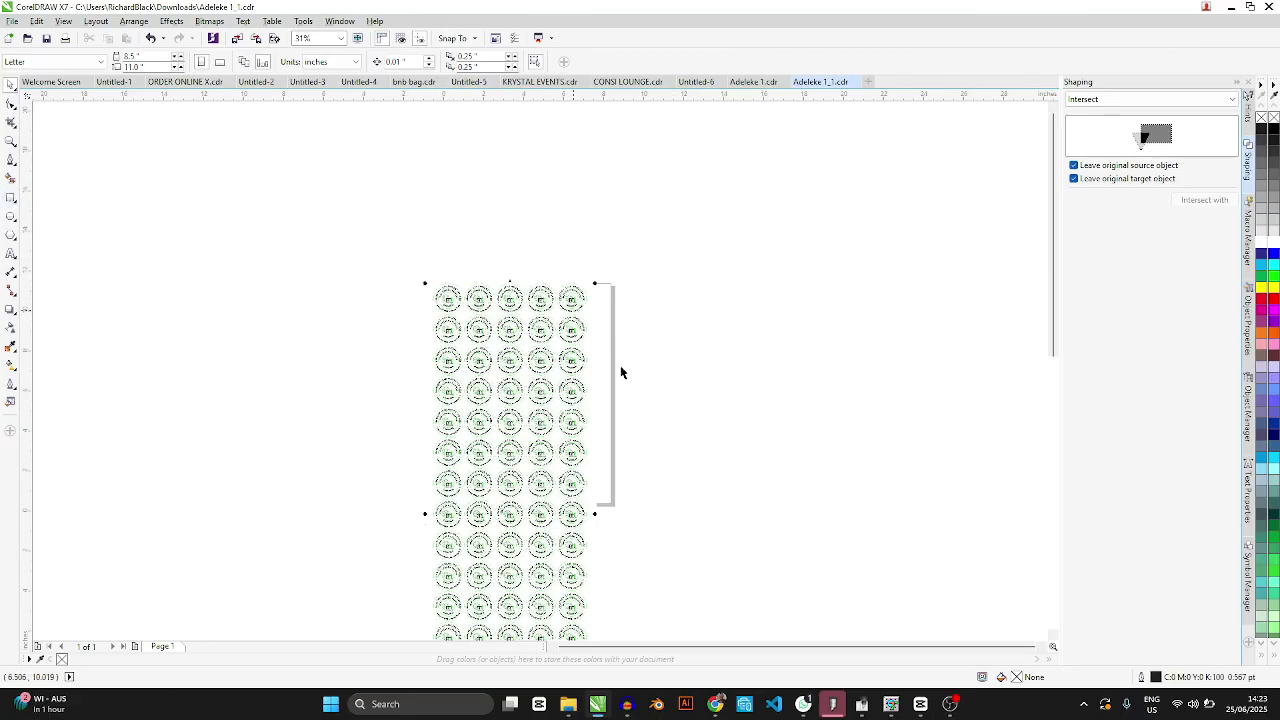
drag(669, 486, 594, 538)
drag(363, 477, 441, 540)
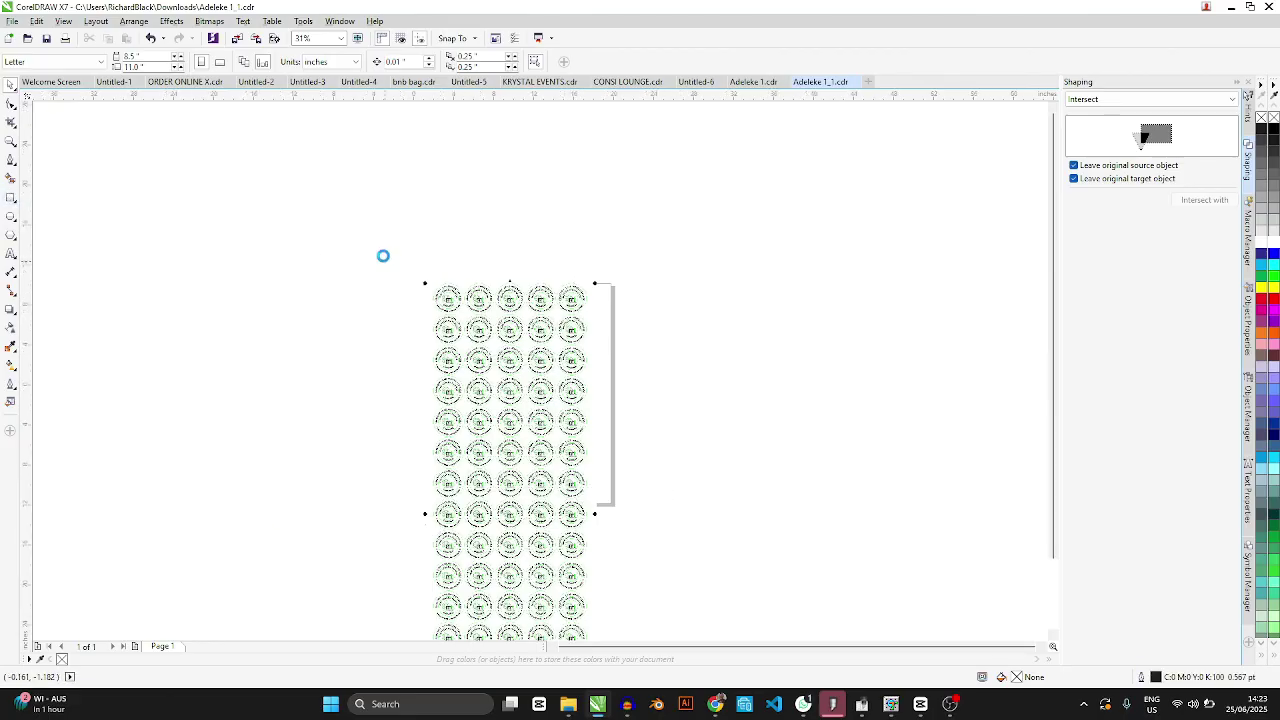
scroll(429, 334, down, 4)
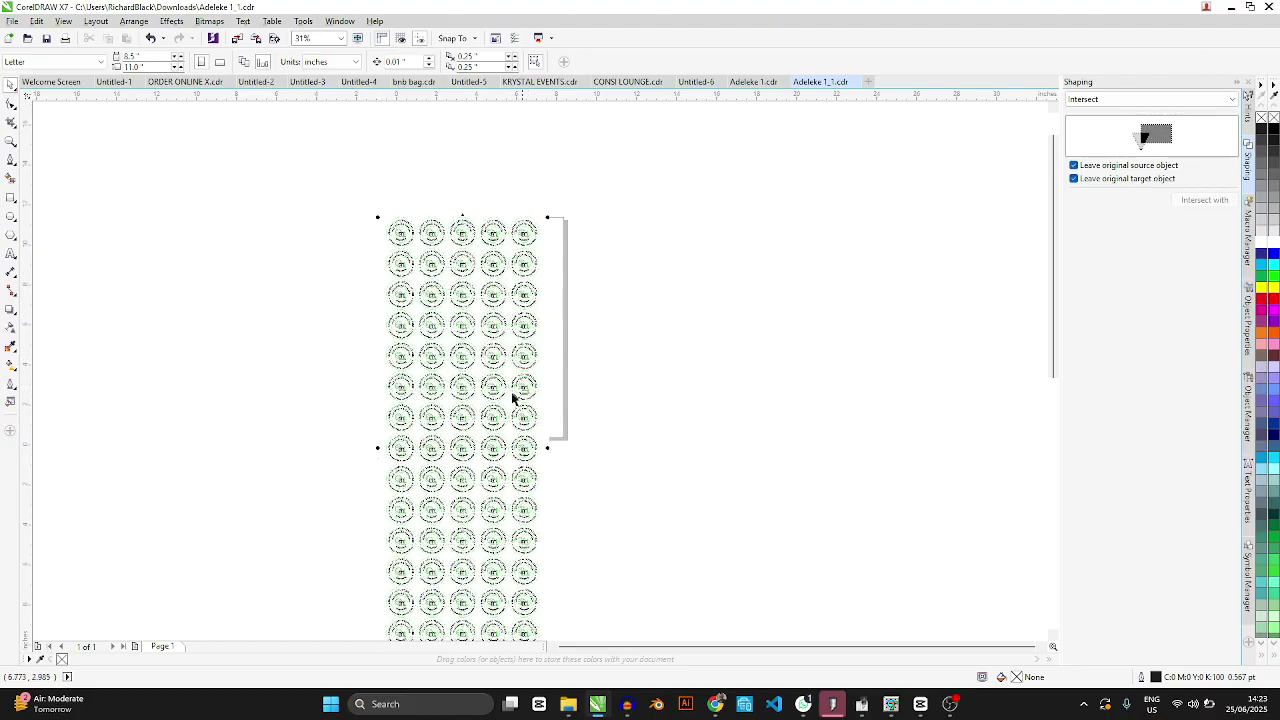
click(476, 342)
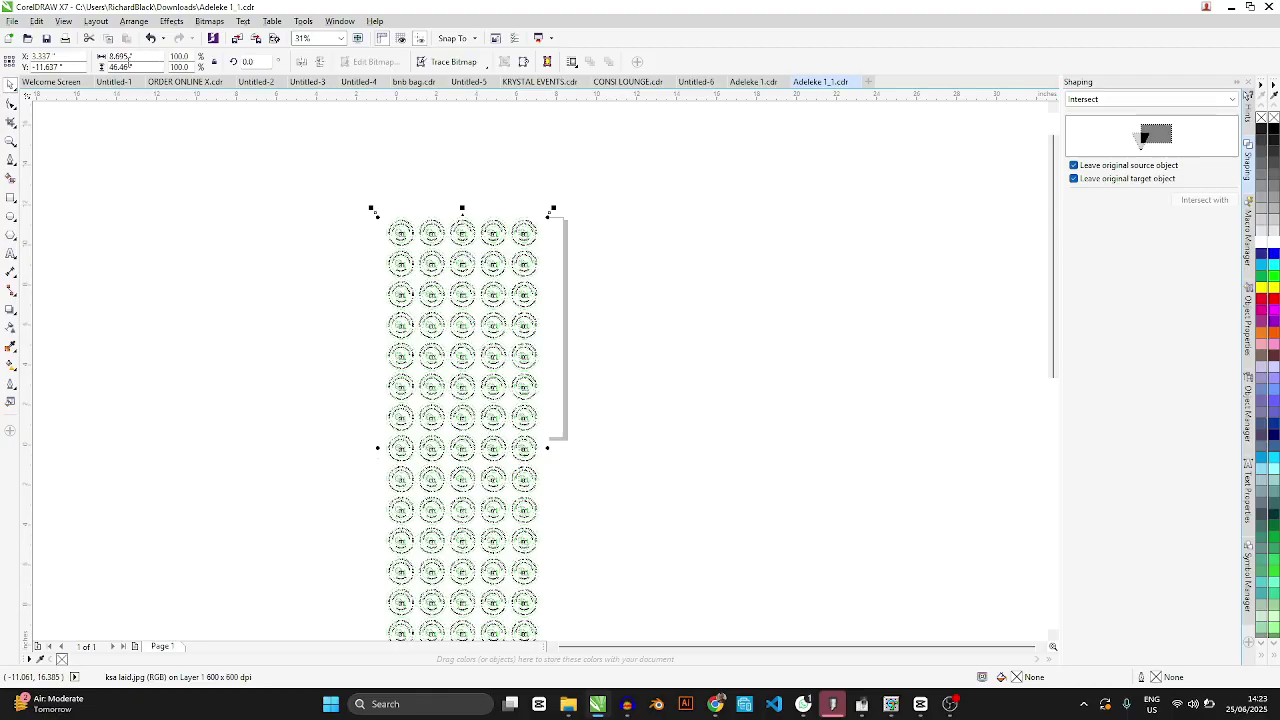
double_click(124, 57)
key(Tab)
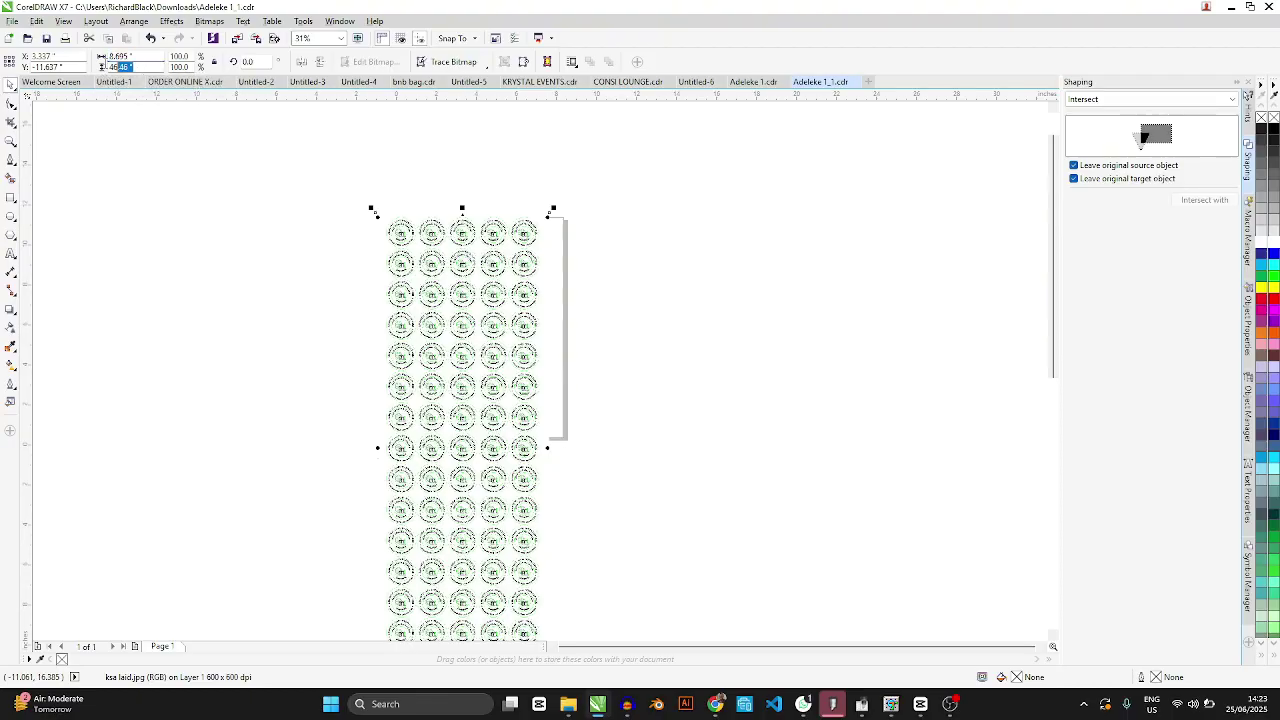
click(806, 705)
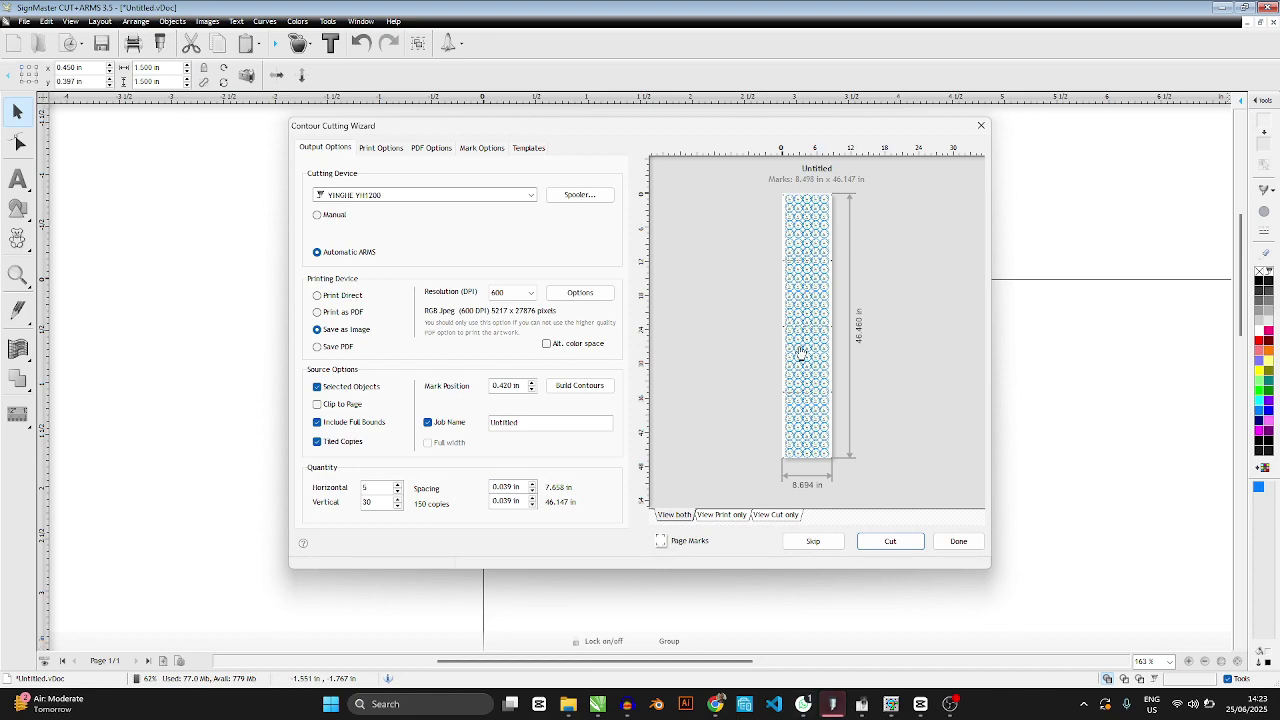
click(599, 706)
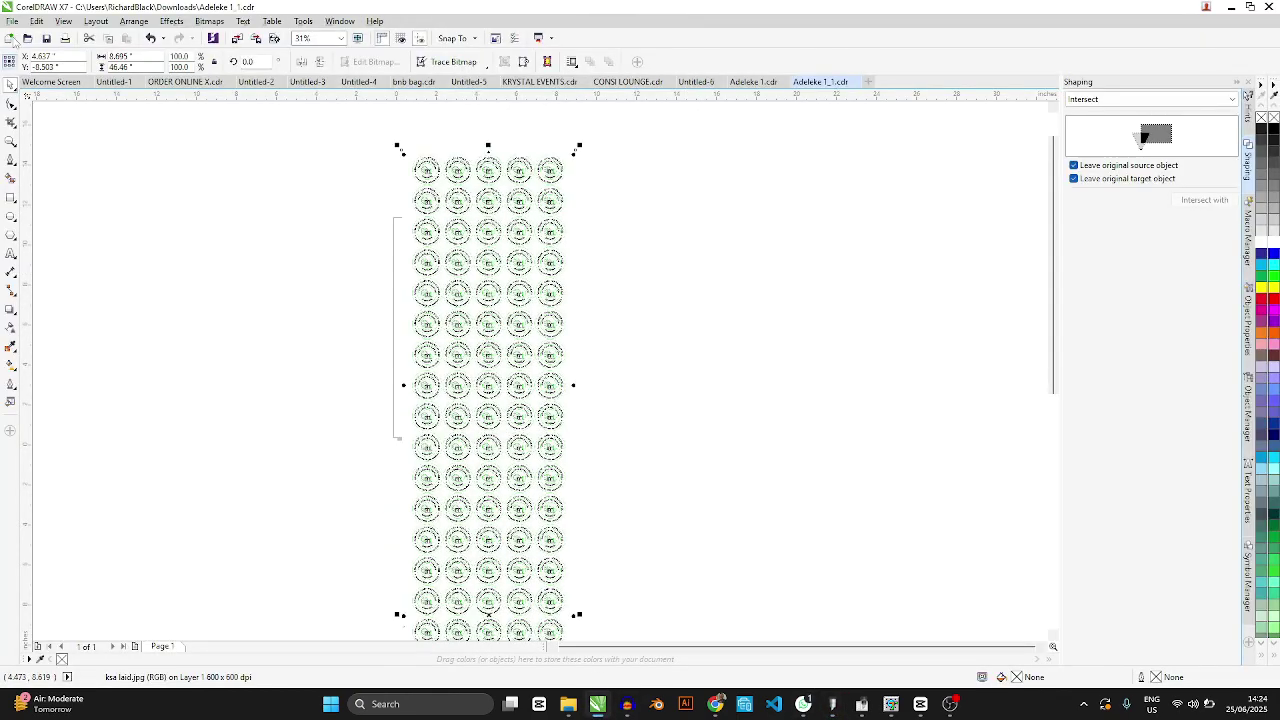
- Export the selected sheet as an uncompressed TIF named ksa laid in the KRYSTAL folder, at 600 dpi in 32-bit CMYK color
click(12, 21)
click(50, 241)
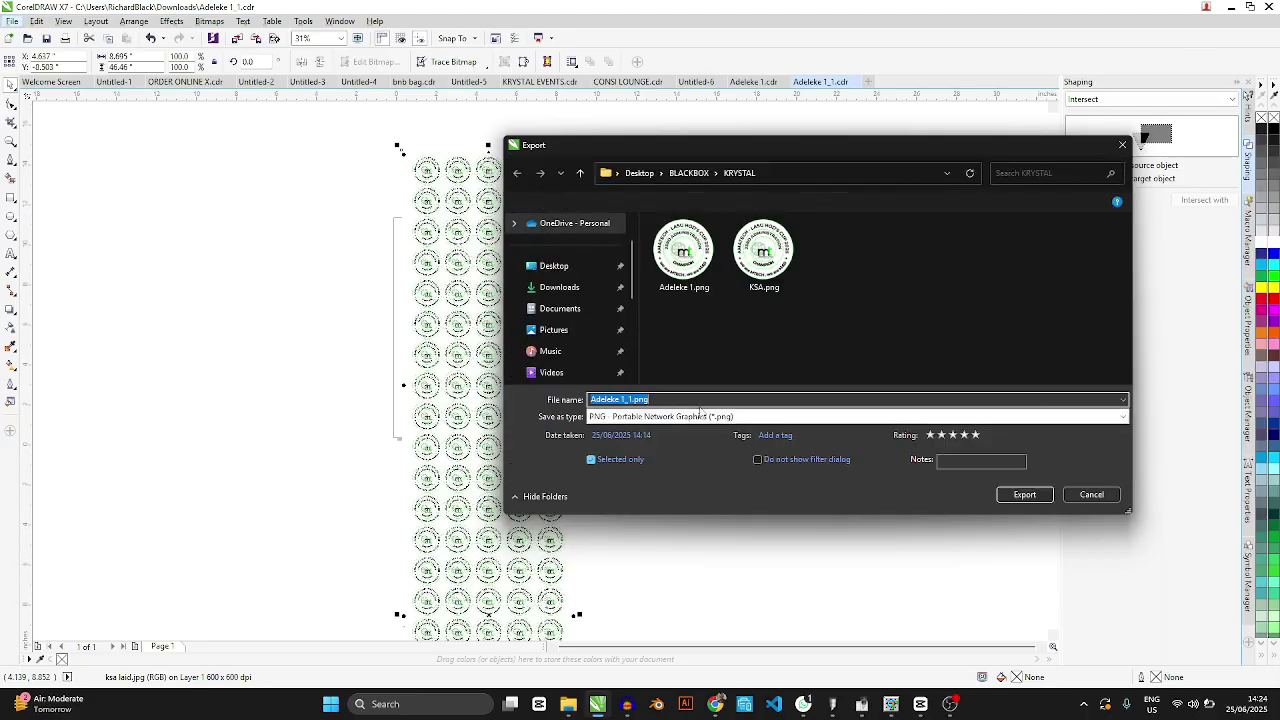
click(652, 417)
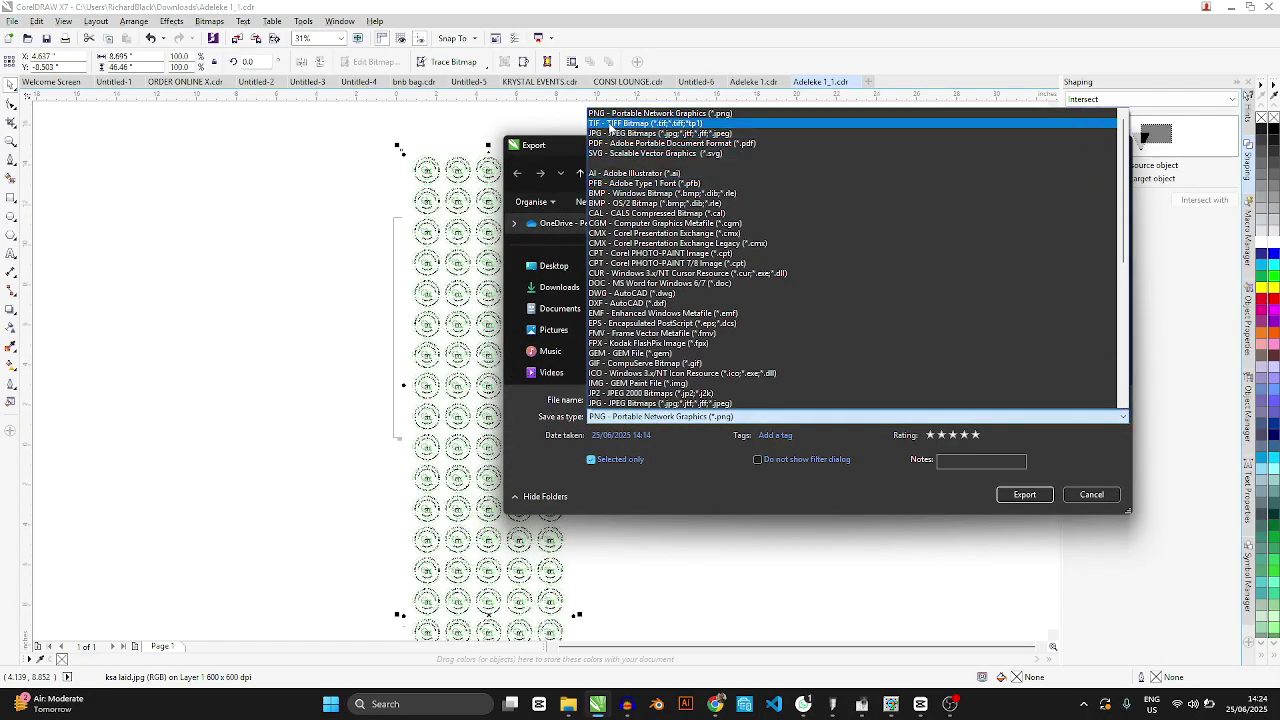
click(610, 124)
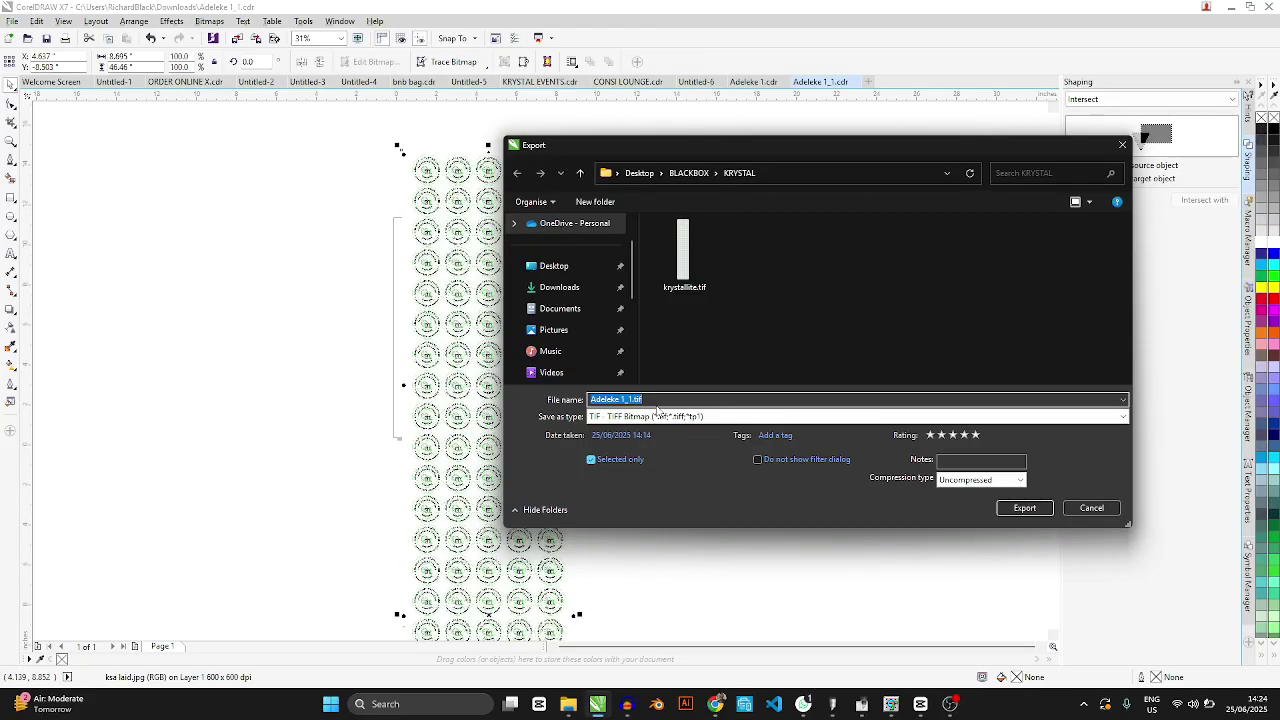
text(ksa laid)
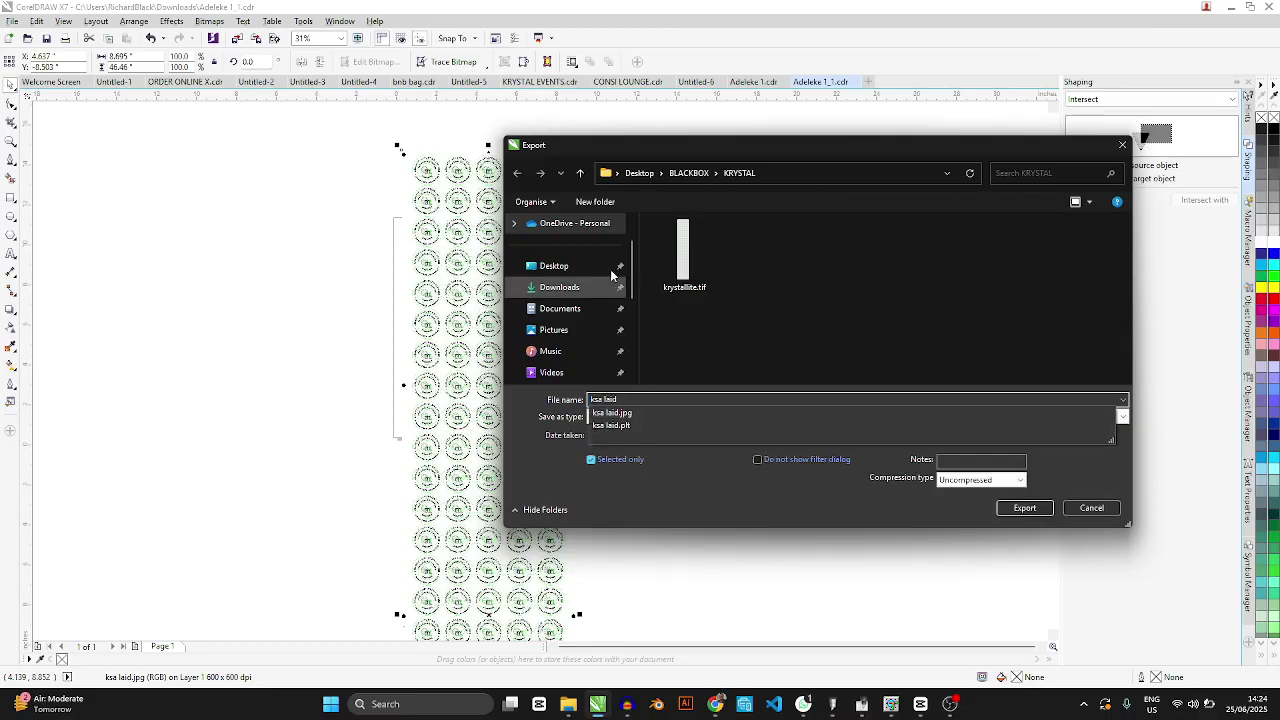
click(550, 489)
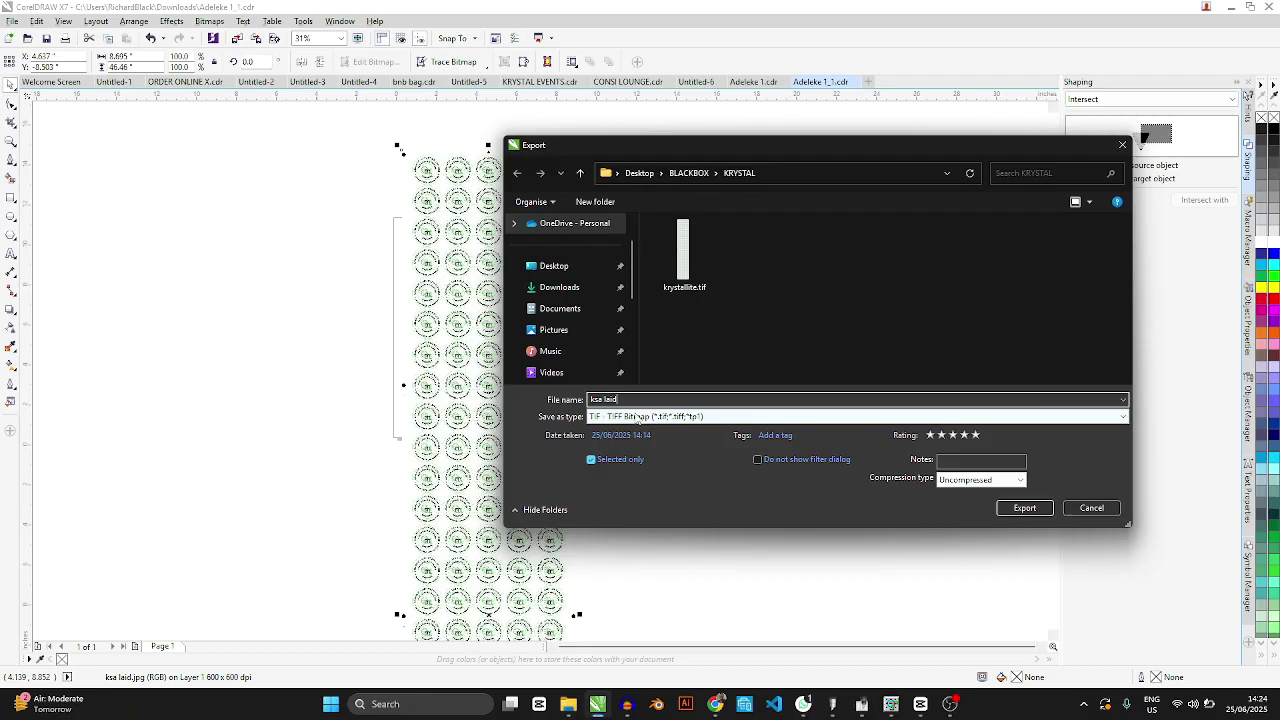
click(1015, 509)
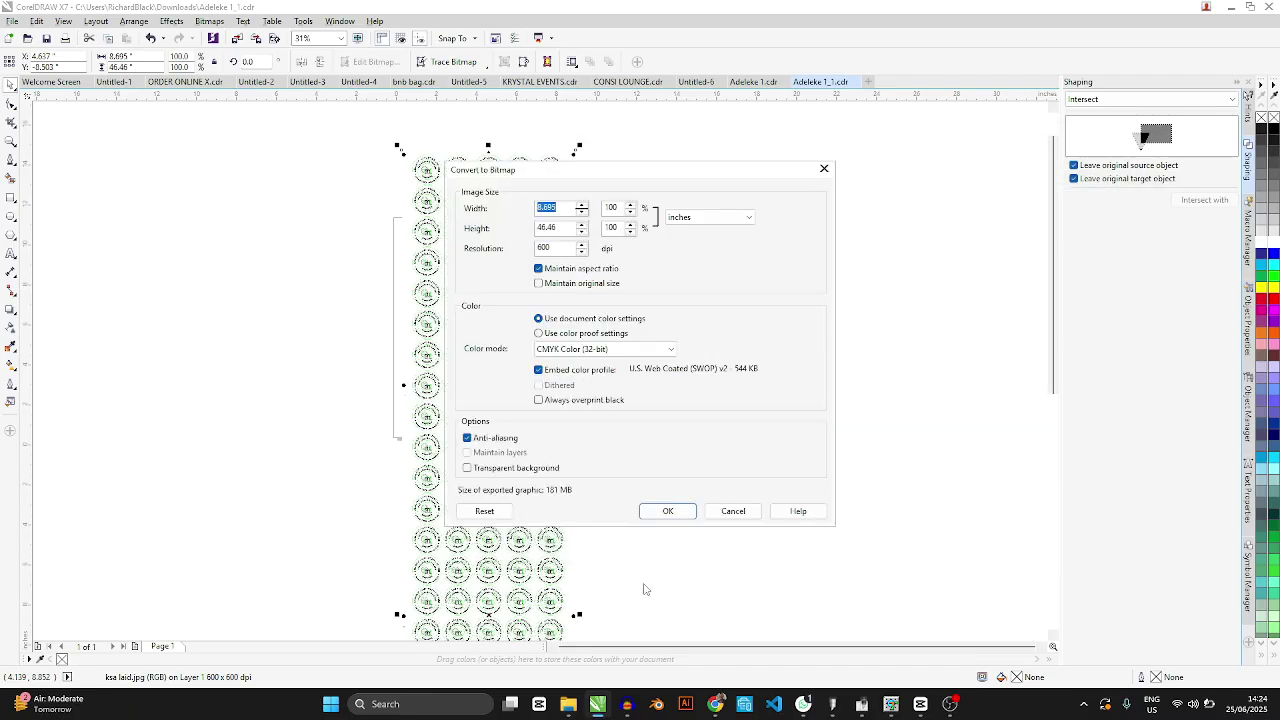
click(663, 512)
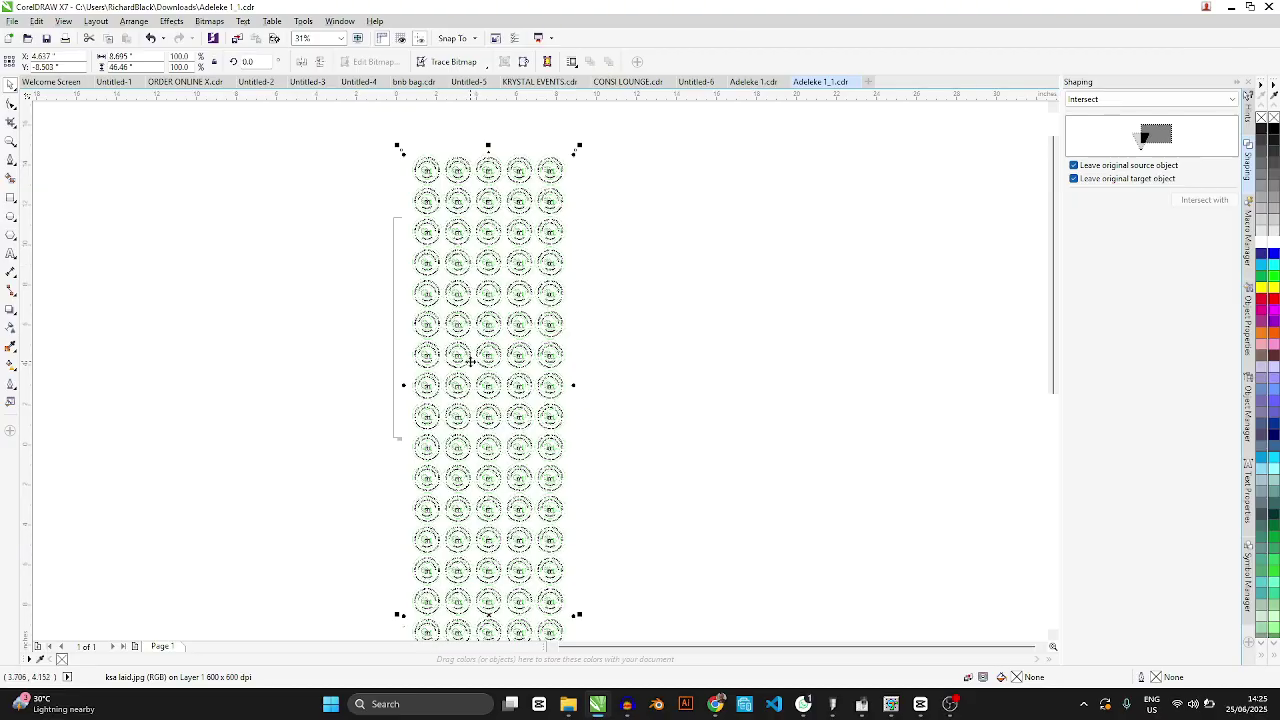
- Move the sticker sheet up over the page to about X 4.337 and Y -5.103 inches
drag(470, 361, 458, 323)
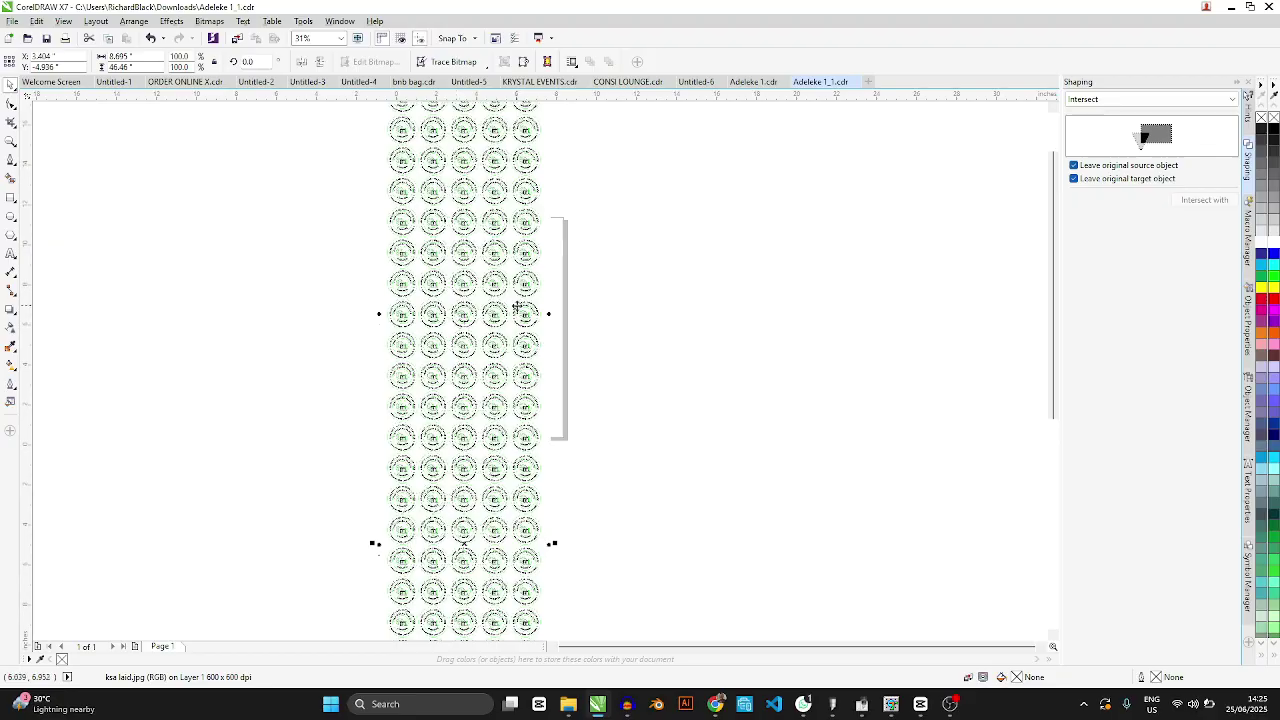
click(514, 310)
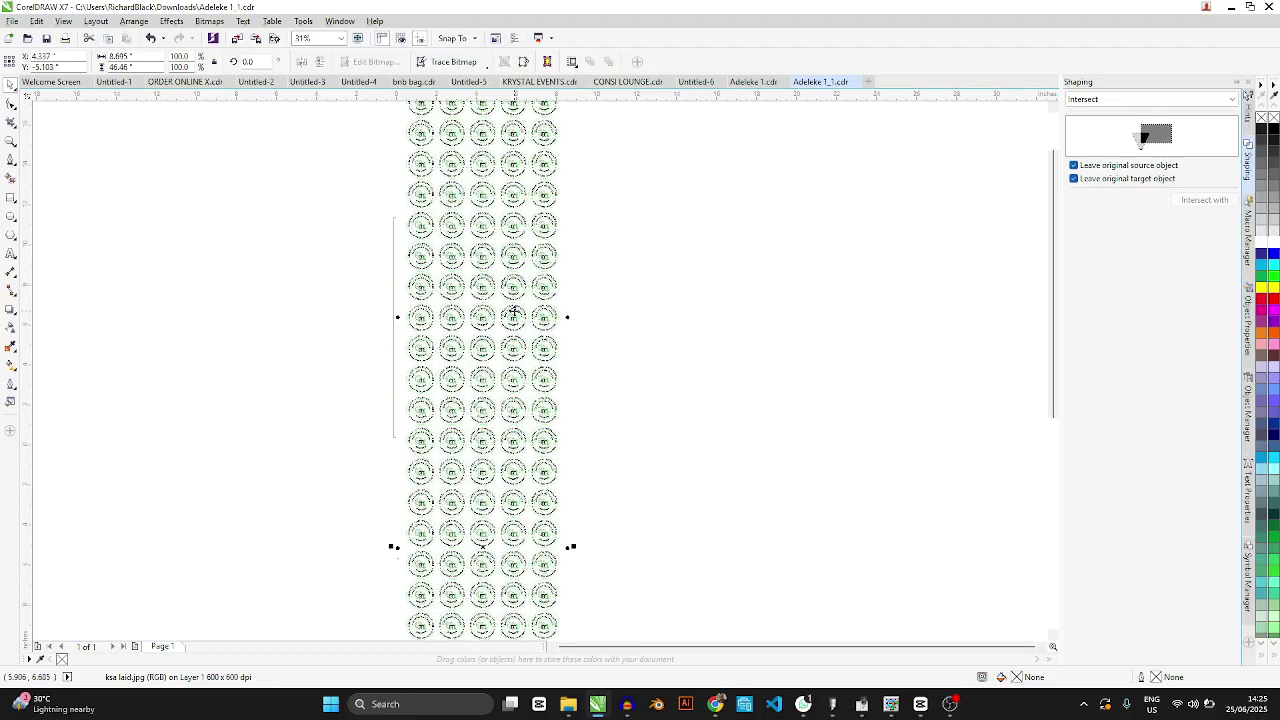
- Reopen the export to ksa laid.tif, examine the bitmap conversion's size and resolution settings, and cancel it
click(12, 20)
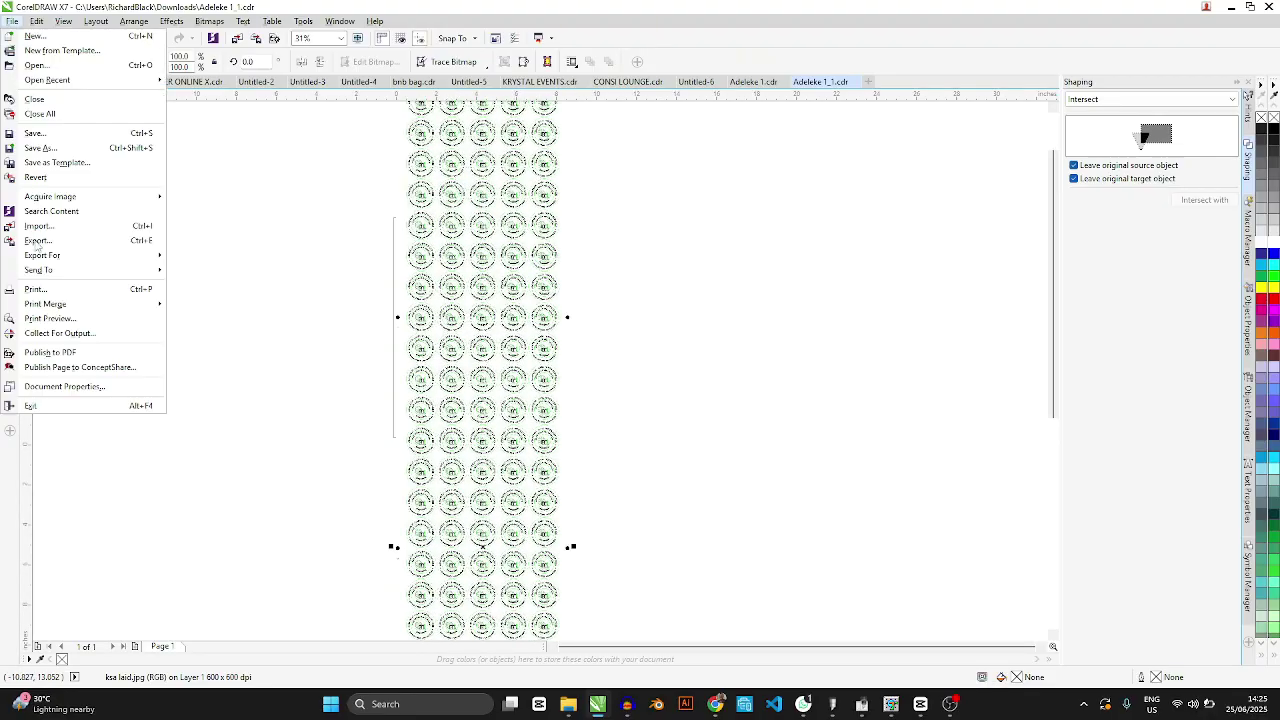
key(Escape)
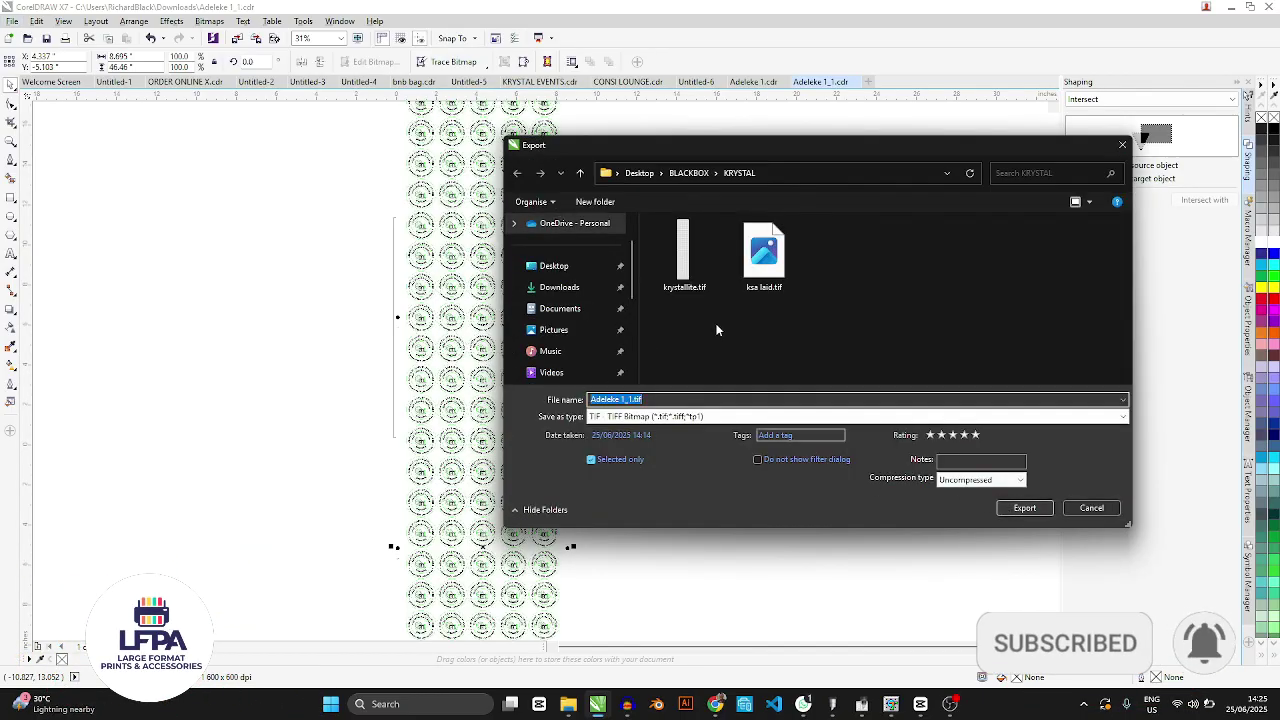
click(764, 256)
click(1025, 508)
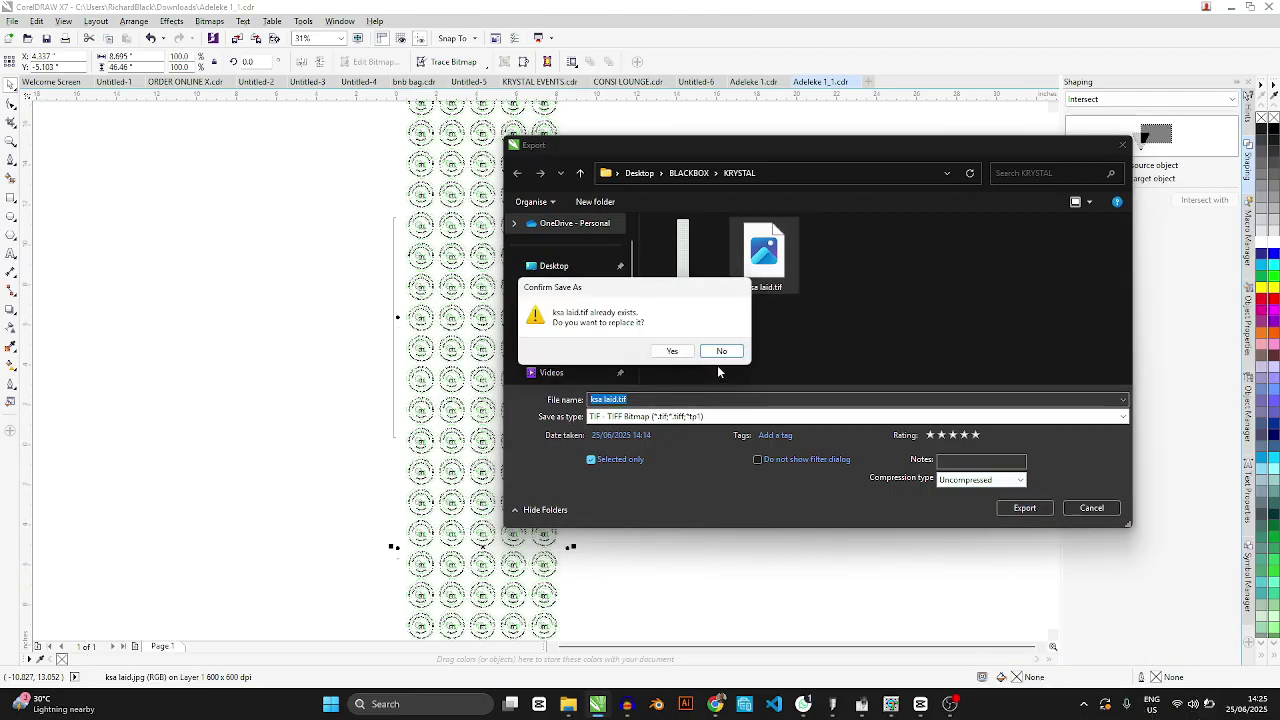
click(676, 353)
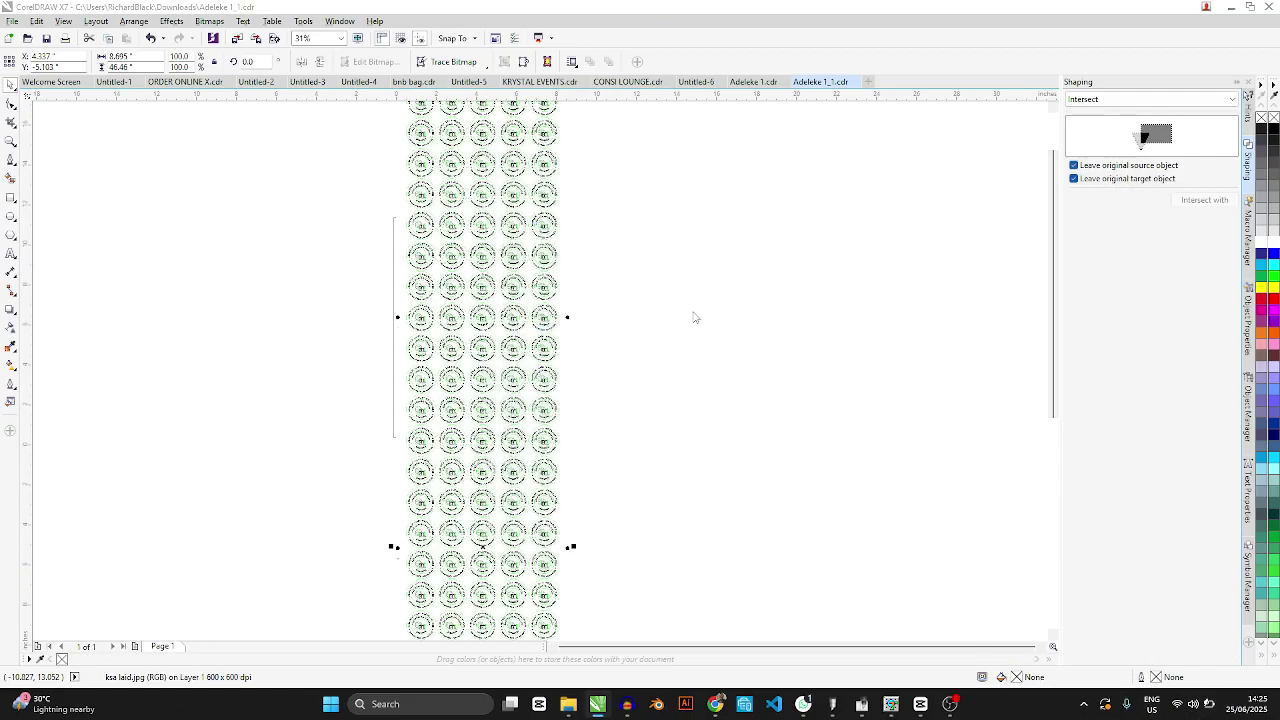
double_click(557, 248)
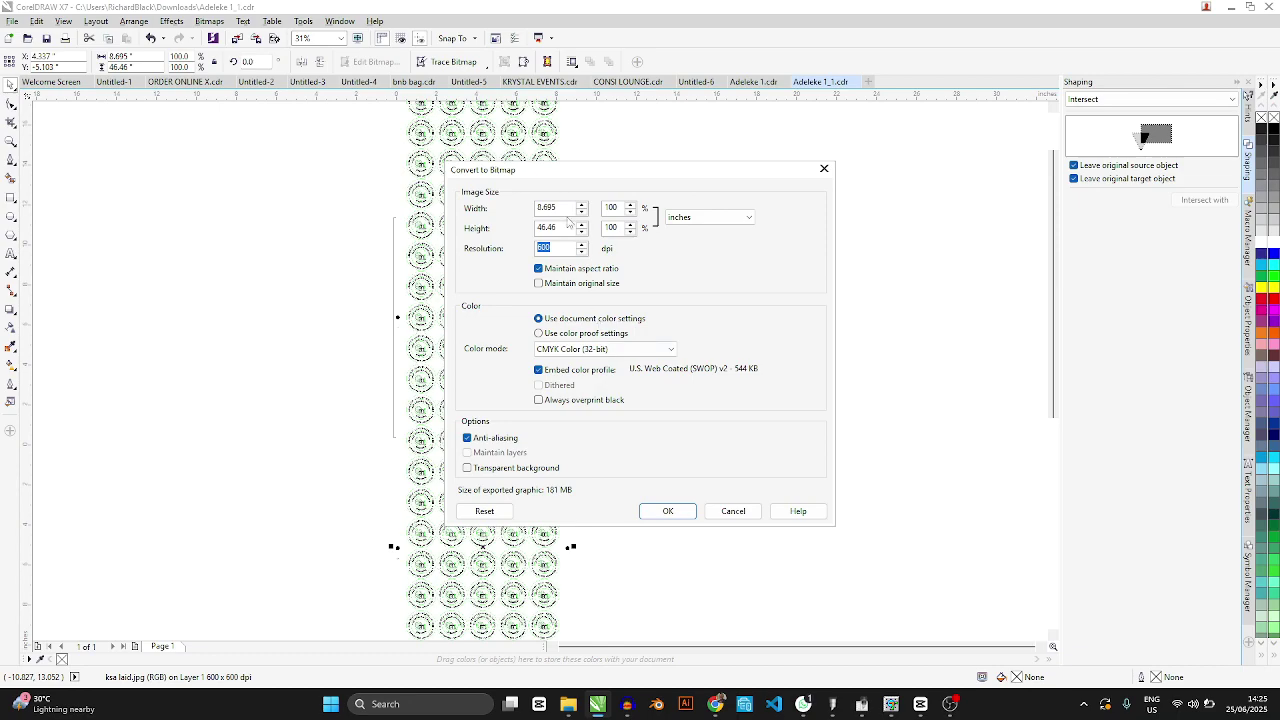
click(712, 510)
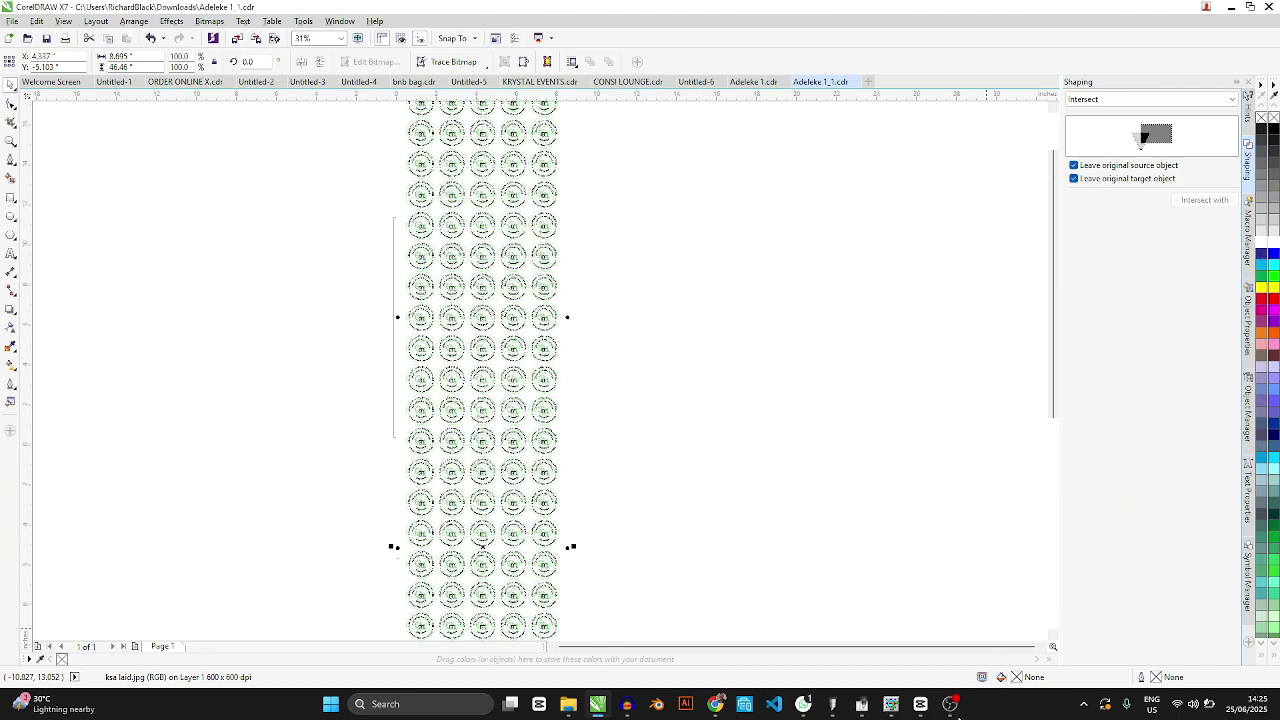
- Switch to MainTop DTP and import ksa laid.jpg from the KRYSTAL folder onto the blank page
click(891, 704)
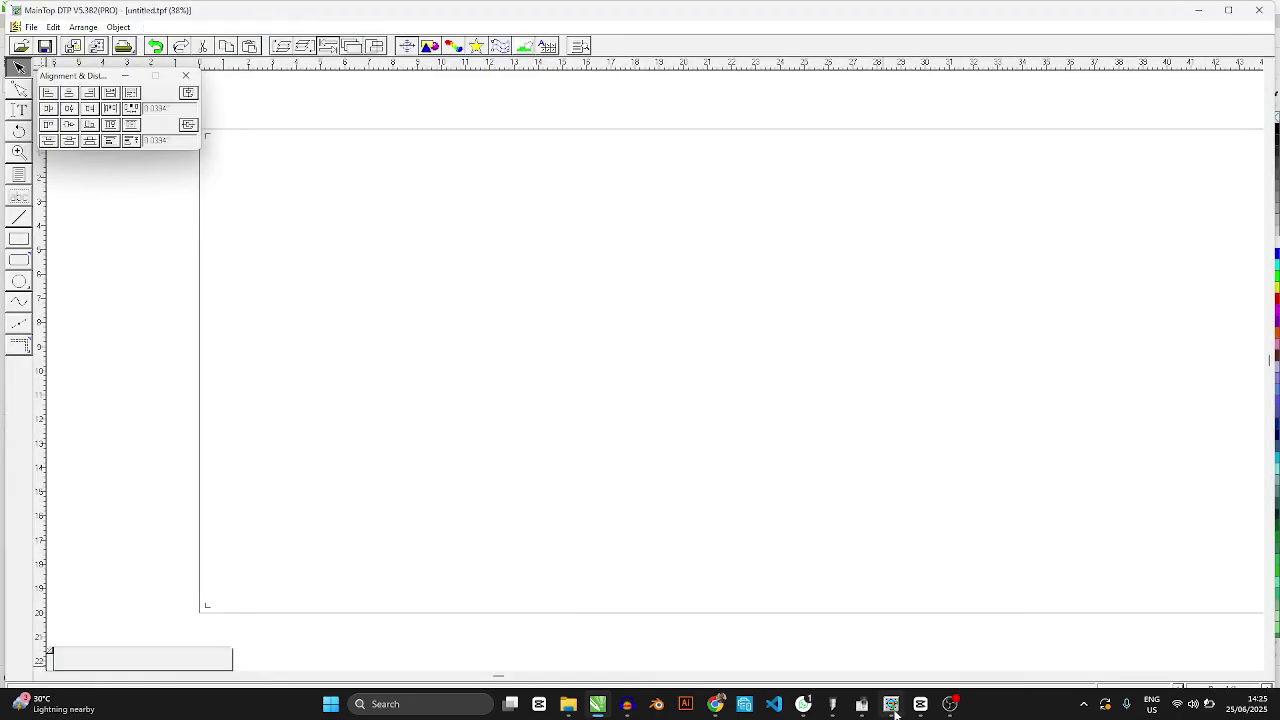
click(33, 27)
click(90, 155)
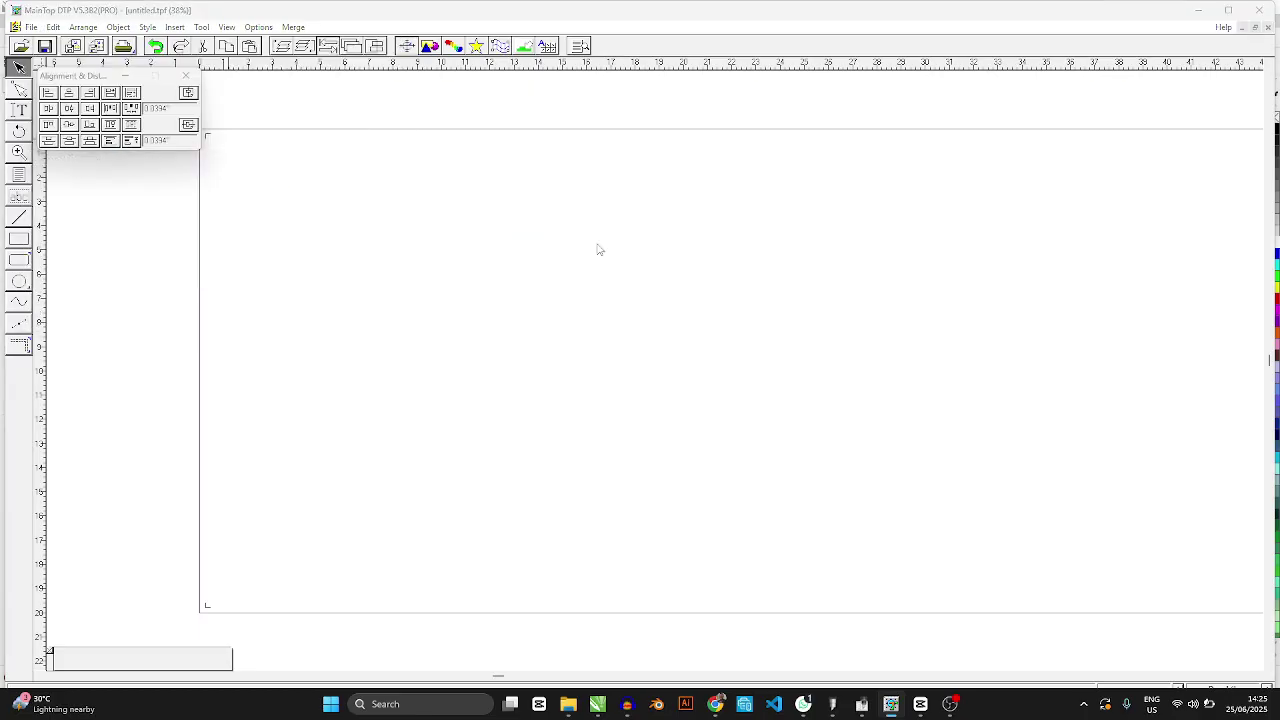
scroll(598, 200, down, 3)
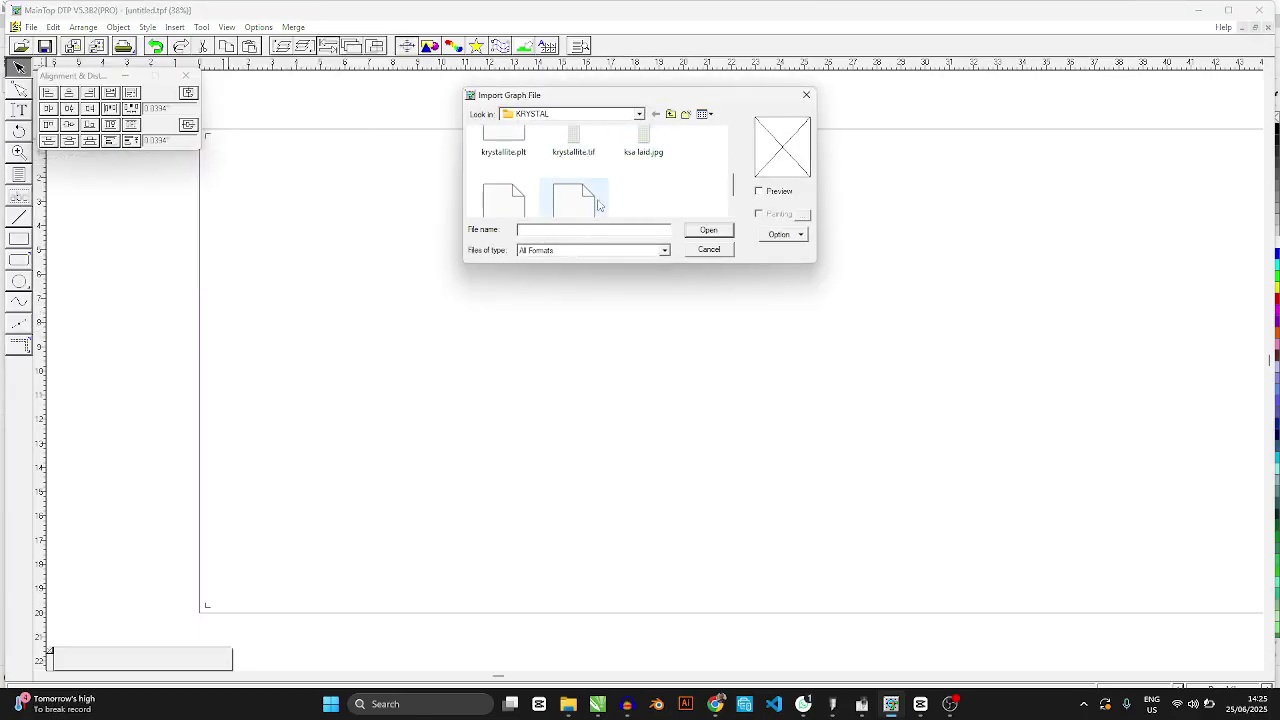
scroll(590, 200, down, 1)
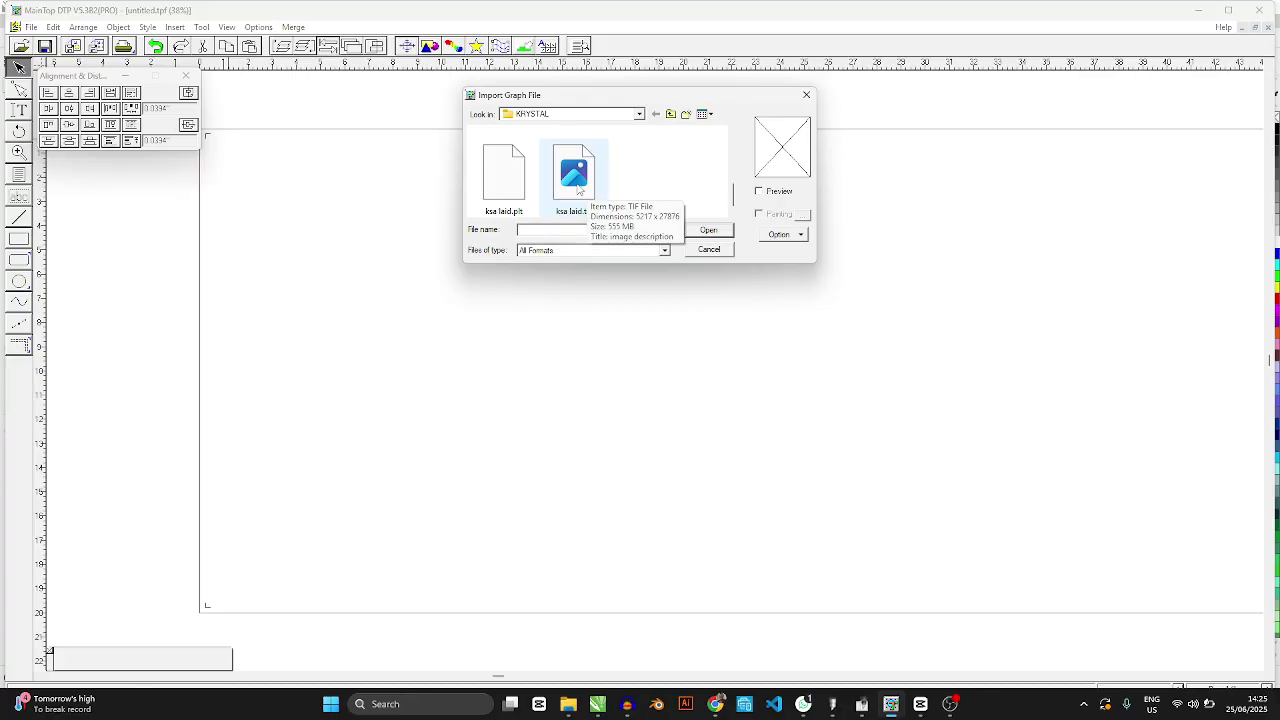
scroll(578, 190, up, 1)
click(643, 150)
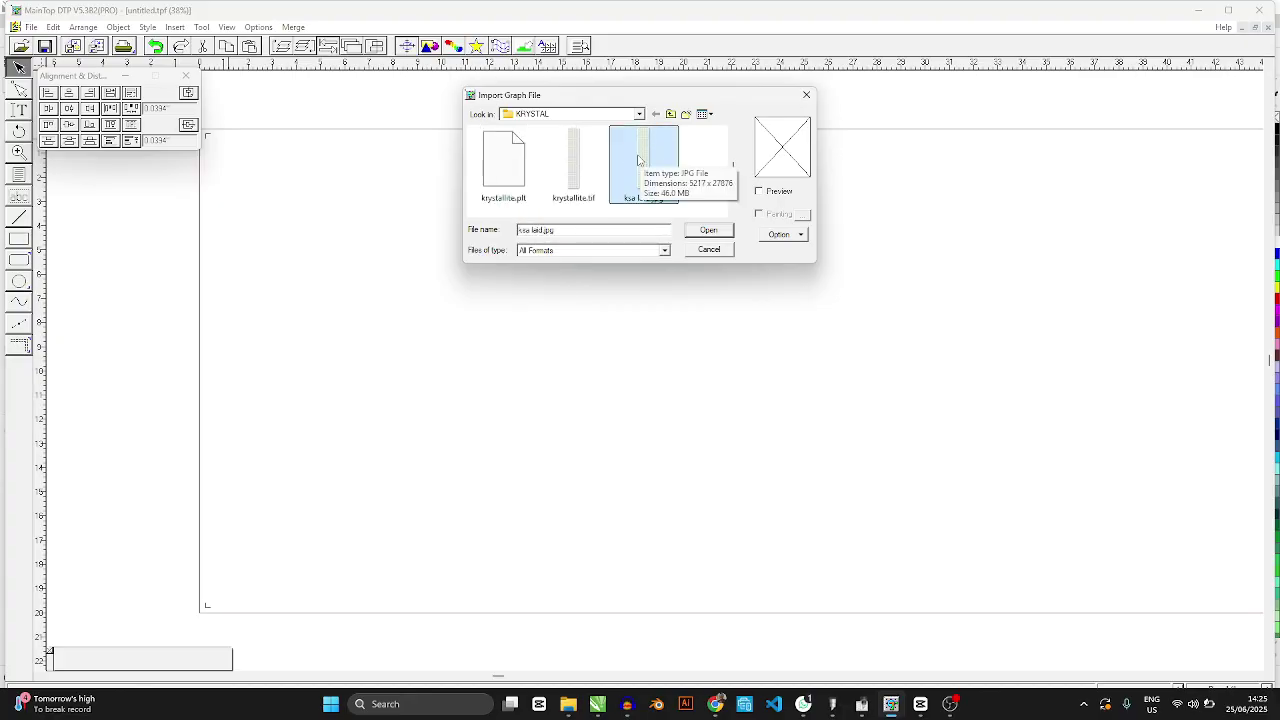
click(706, 236)
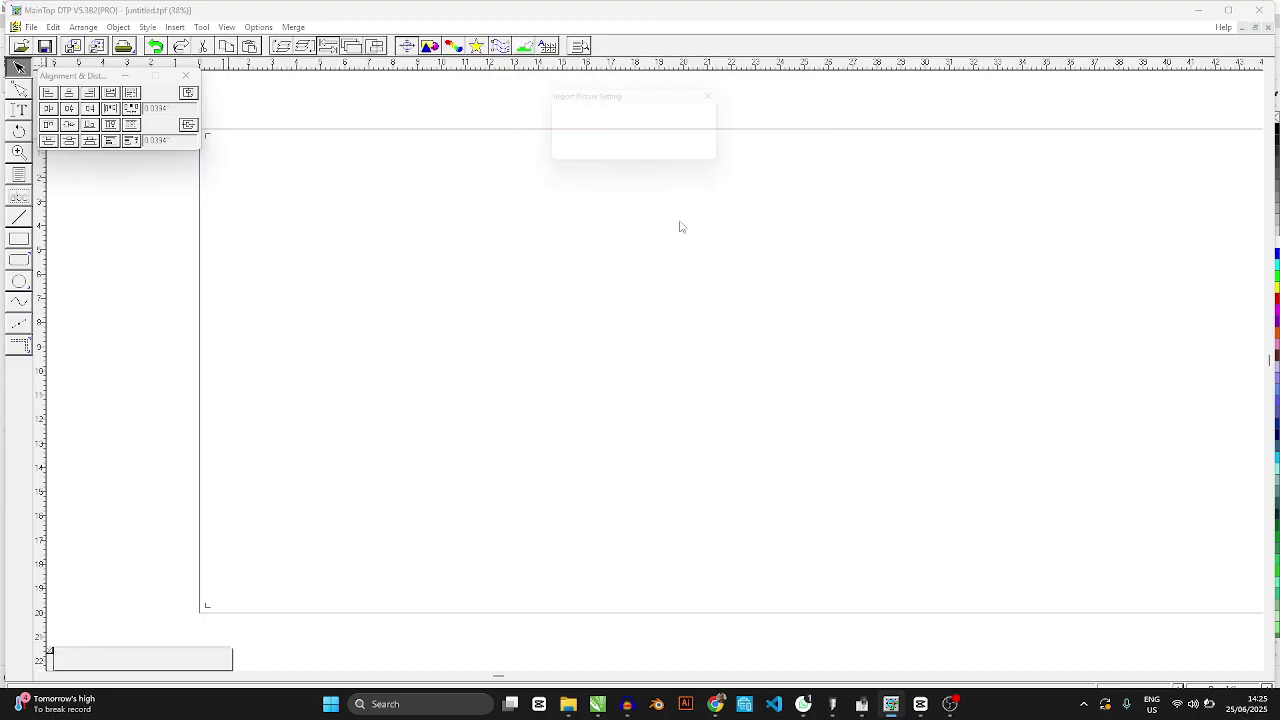
click(668, 159)
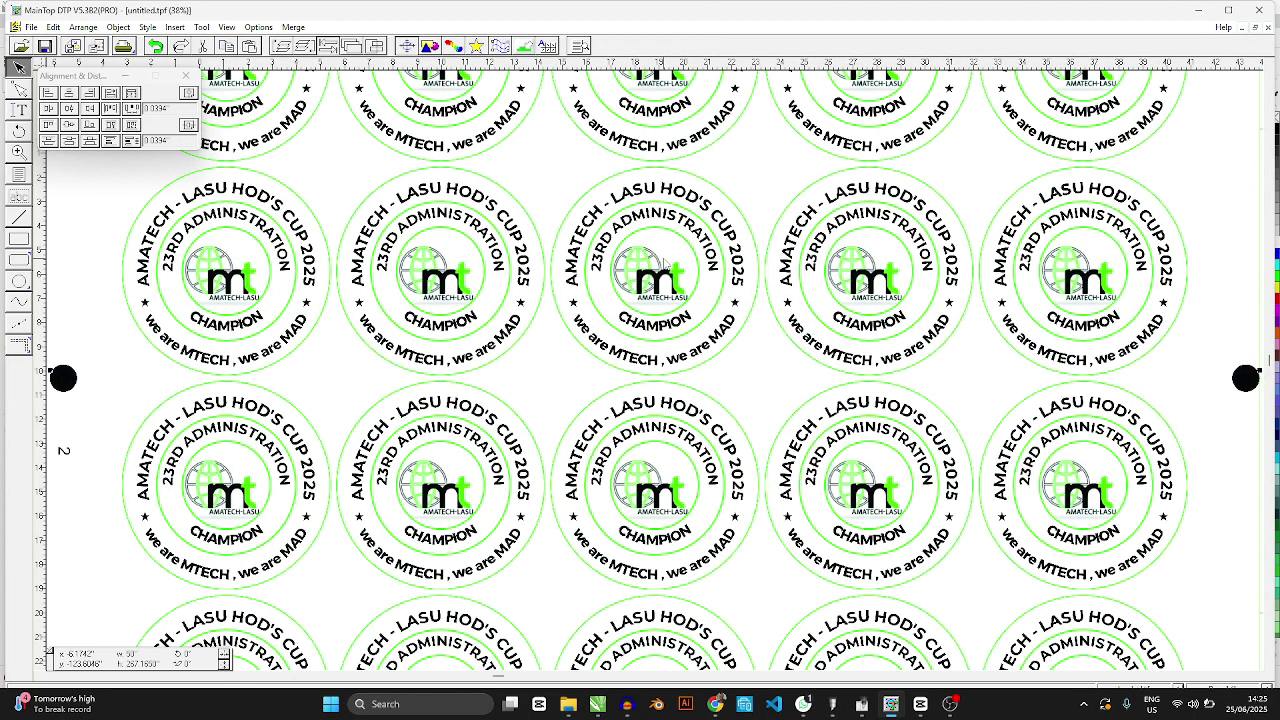
- Compare the imported image's width and height with the sheet's size in CorelDRAW, and return to MainTop DTP
double_click(143, 656)
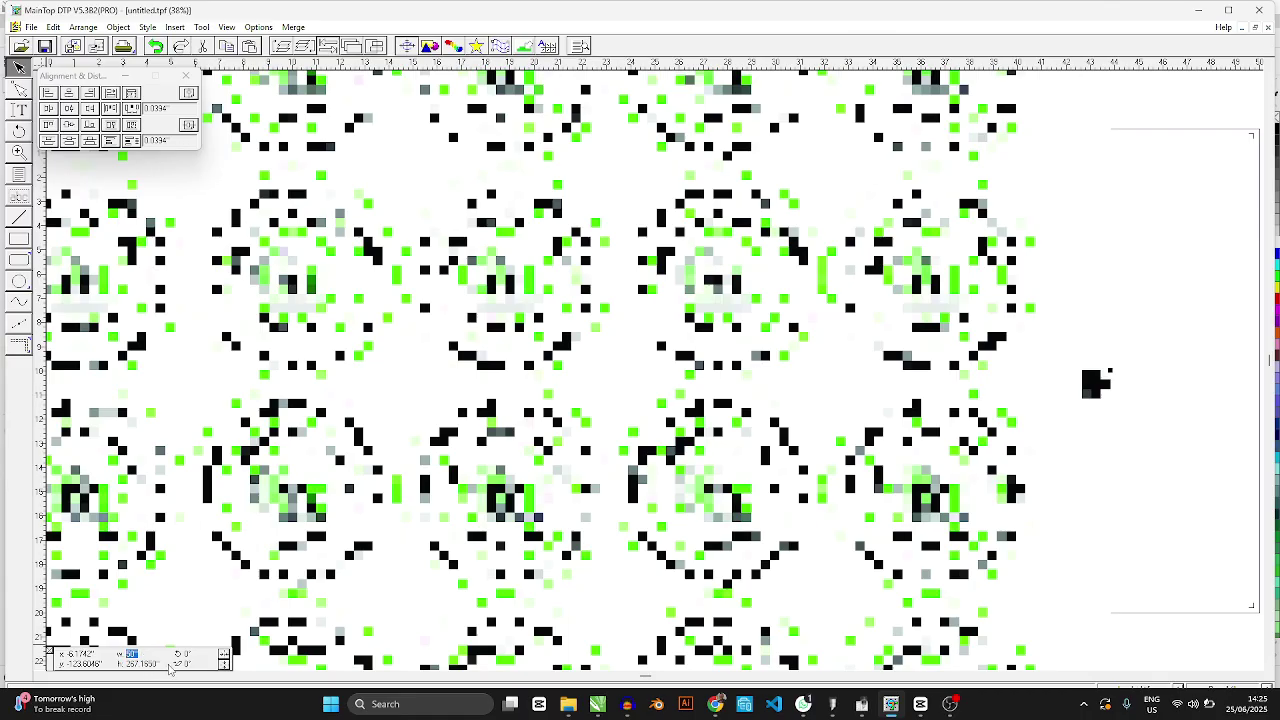
double_click(138, 665)
click(597, 704)
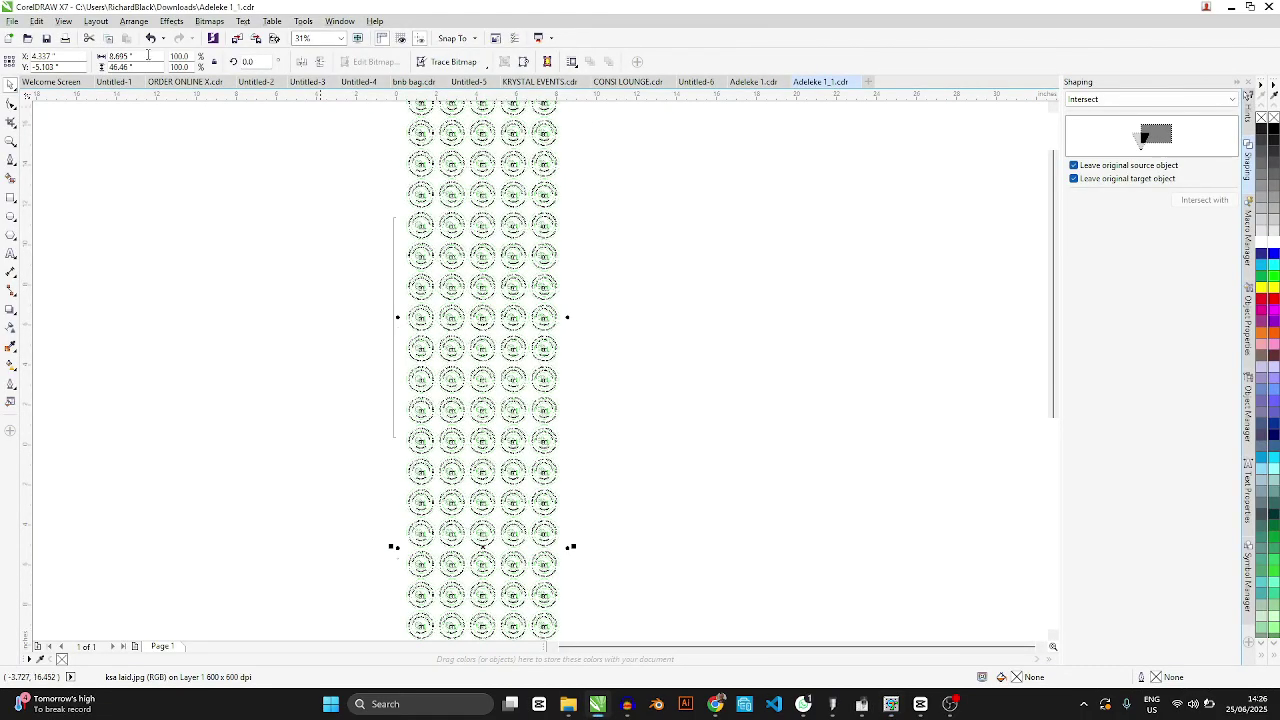
double_click(118, 56)
double_click(118, 67)
click(228, 293)
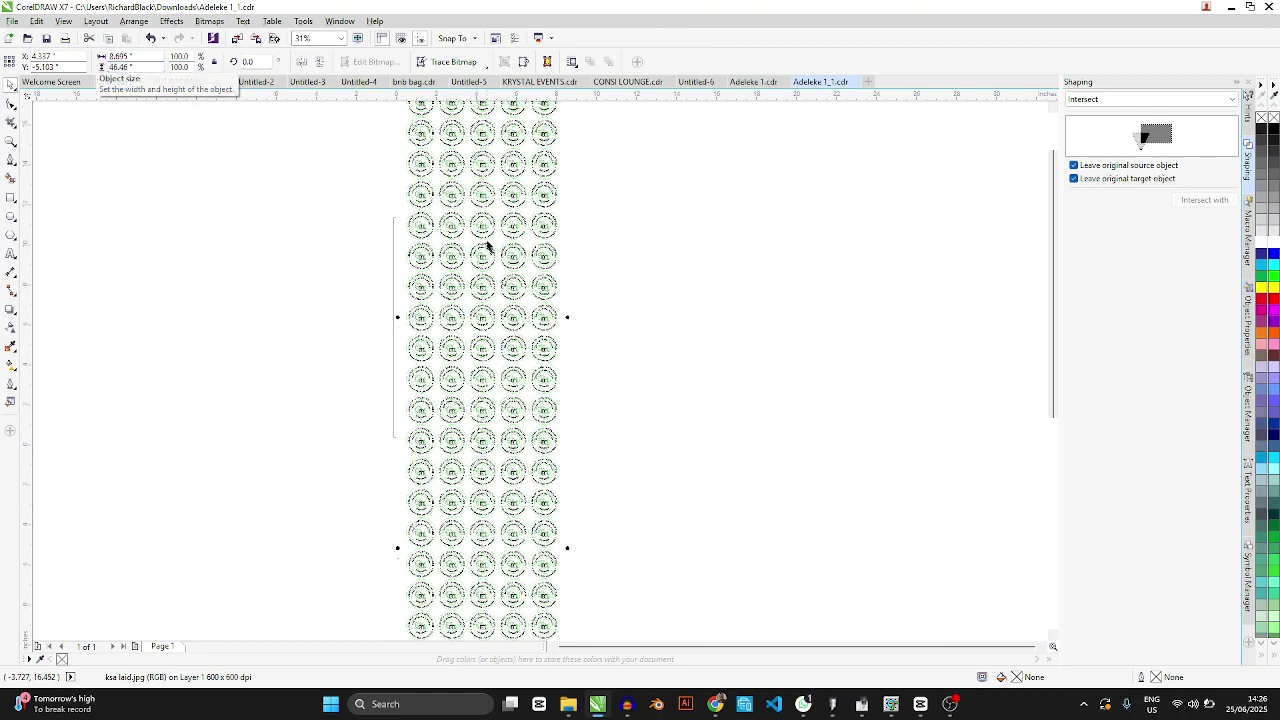
click(483, 210)
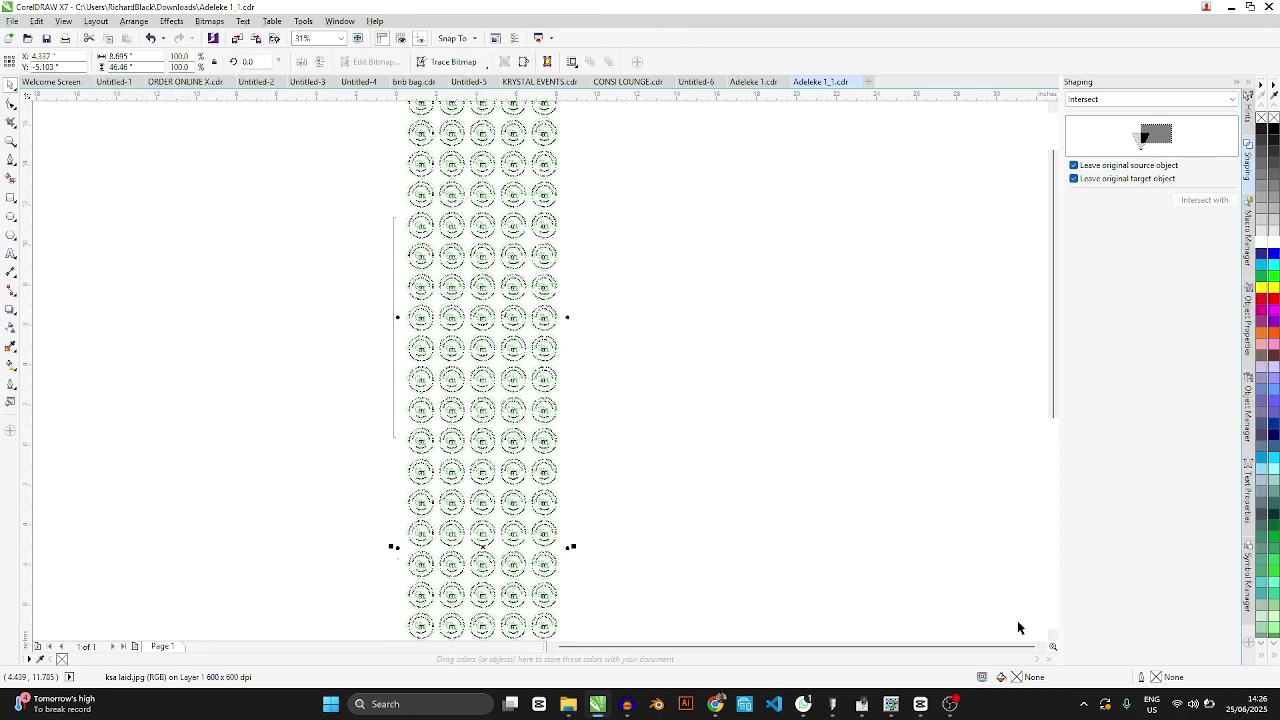
click(890, 704)
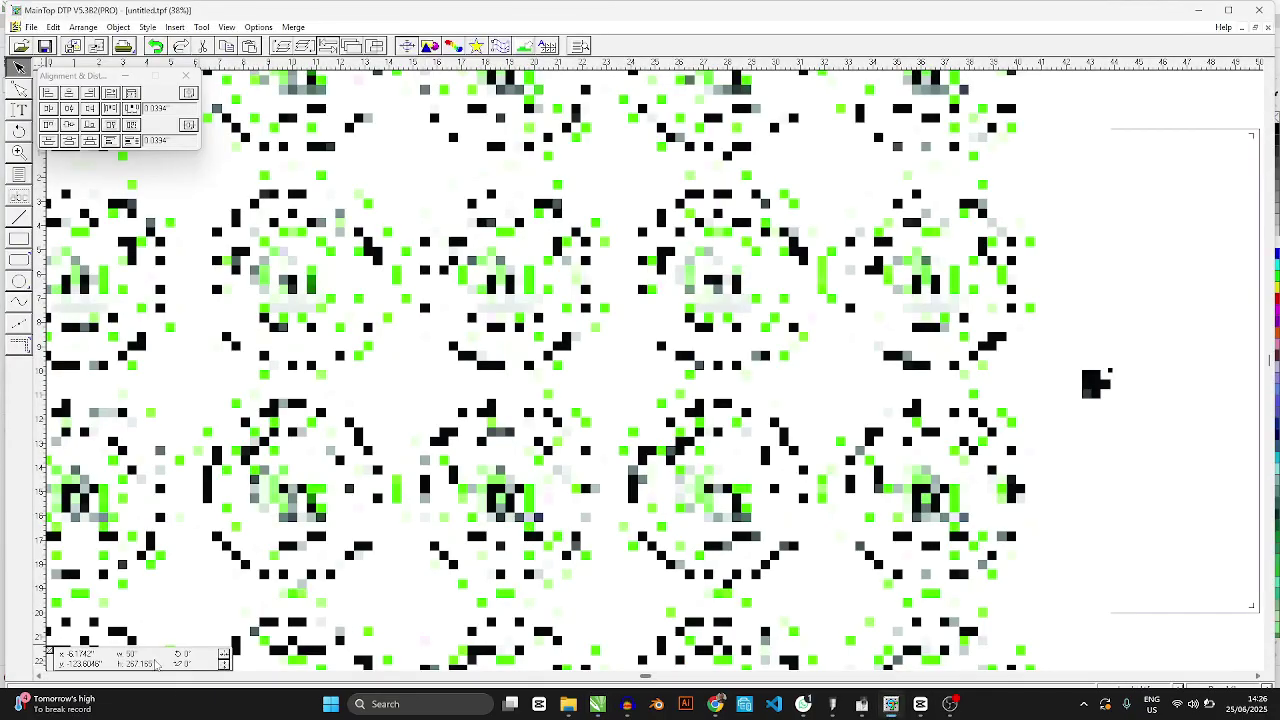
- Look up the sheet's width in CorelDRAW and set the imported image's width in MainTop DTP to 8.695 inches
click(833, 704)
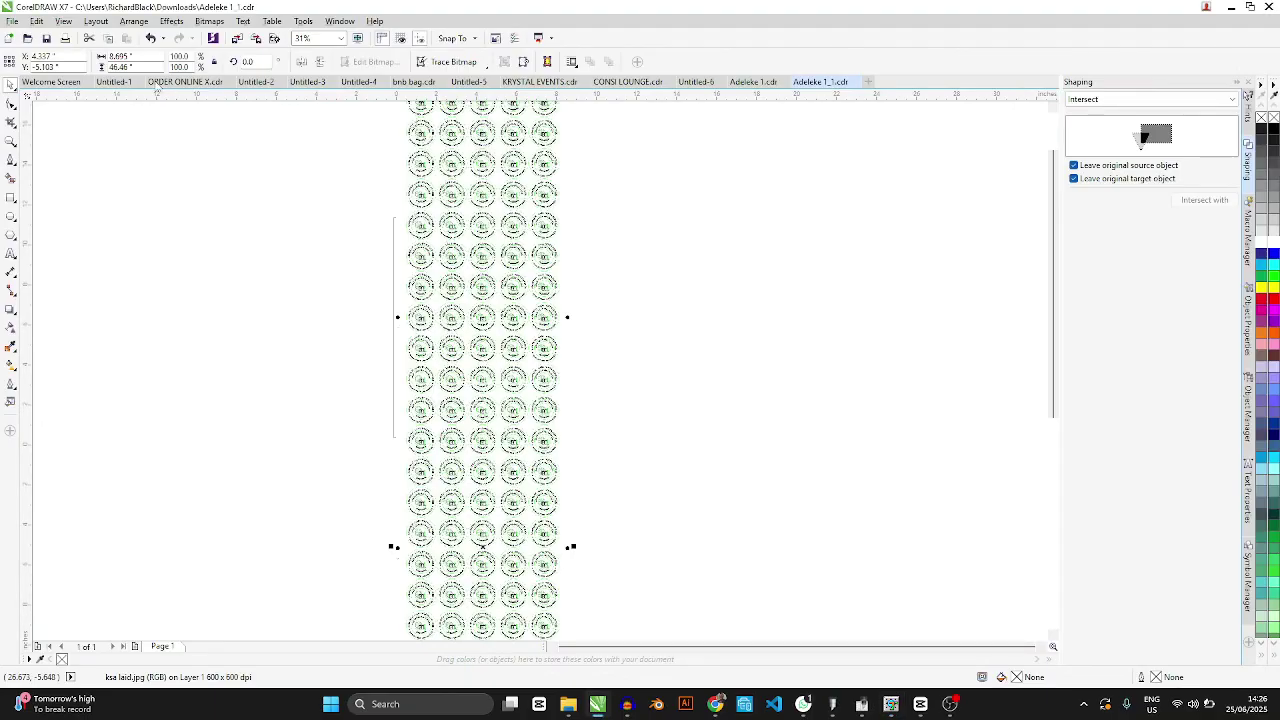
click(114, 57)
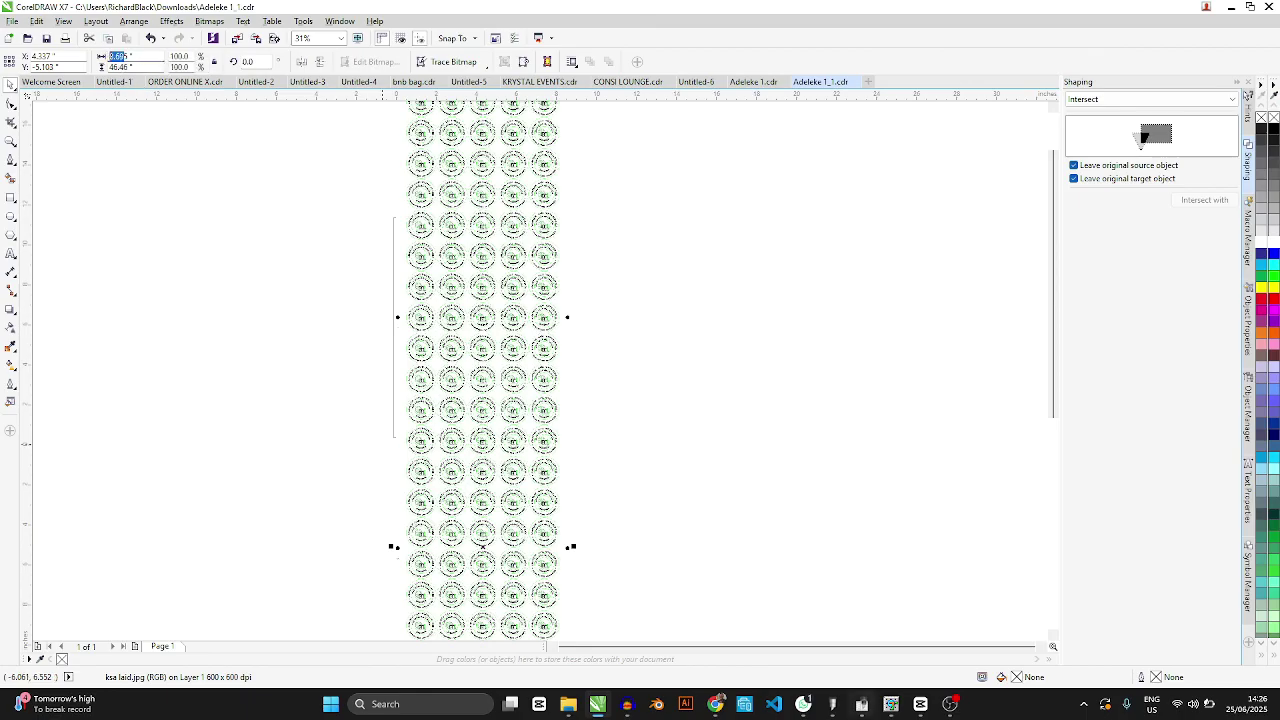
click(888, 705)
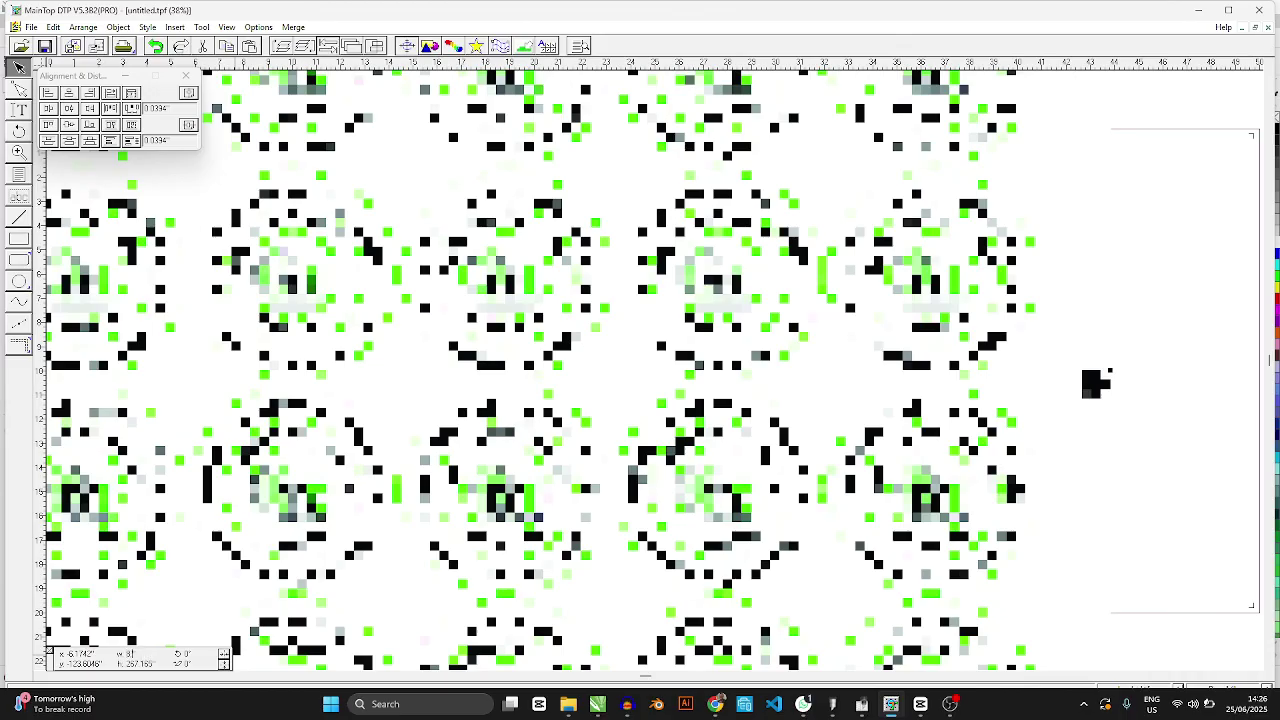
- Look up the sheet's height in CorelDRAW and set the imported image's height in MainTop DTP to 46.46 inches
double_click(144, 664)
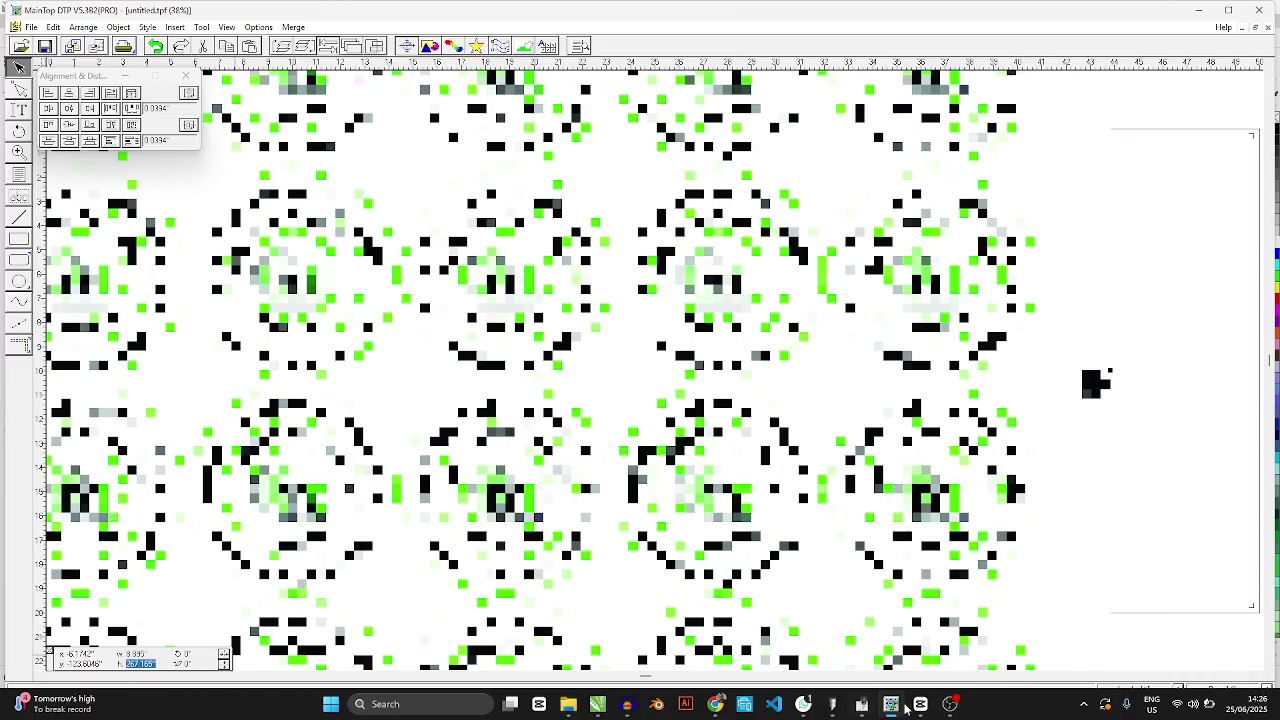
click(600, 706)
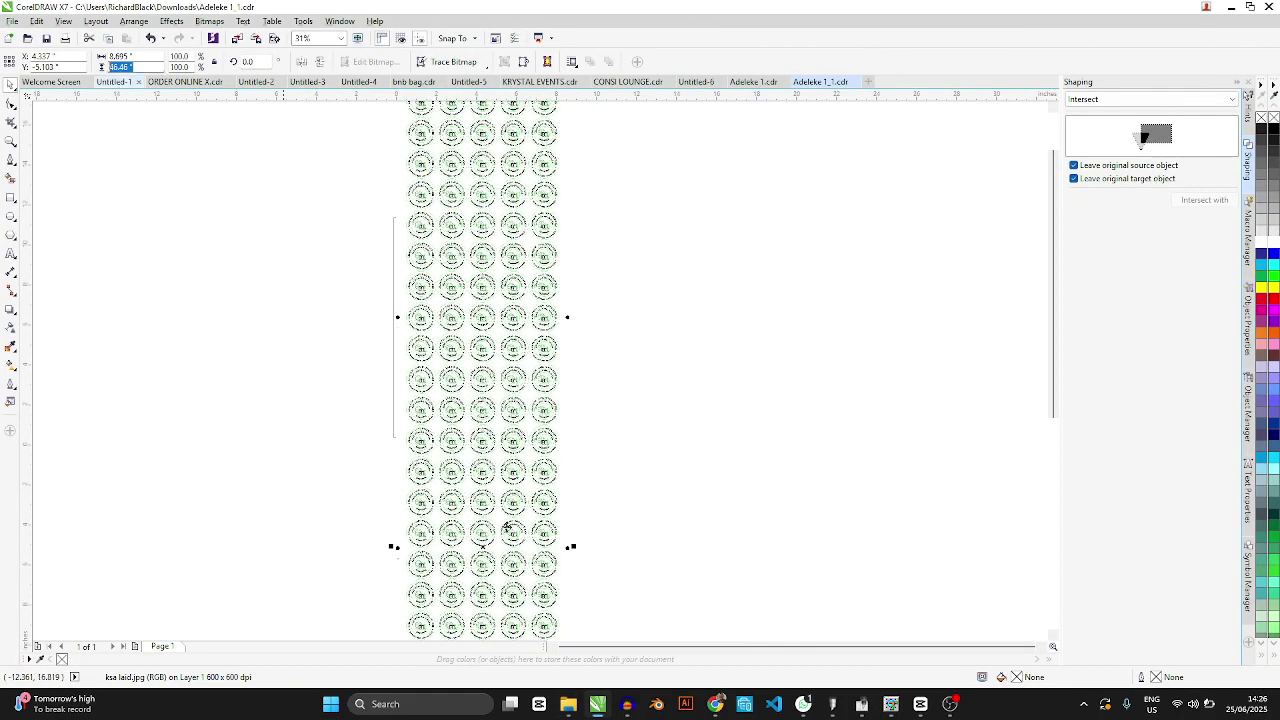
click(890, 704)
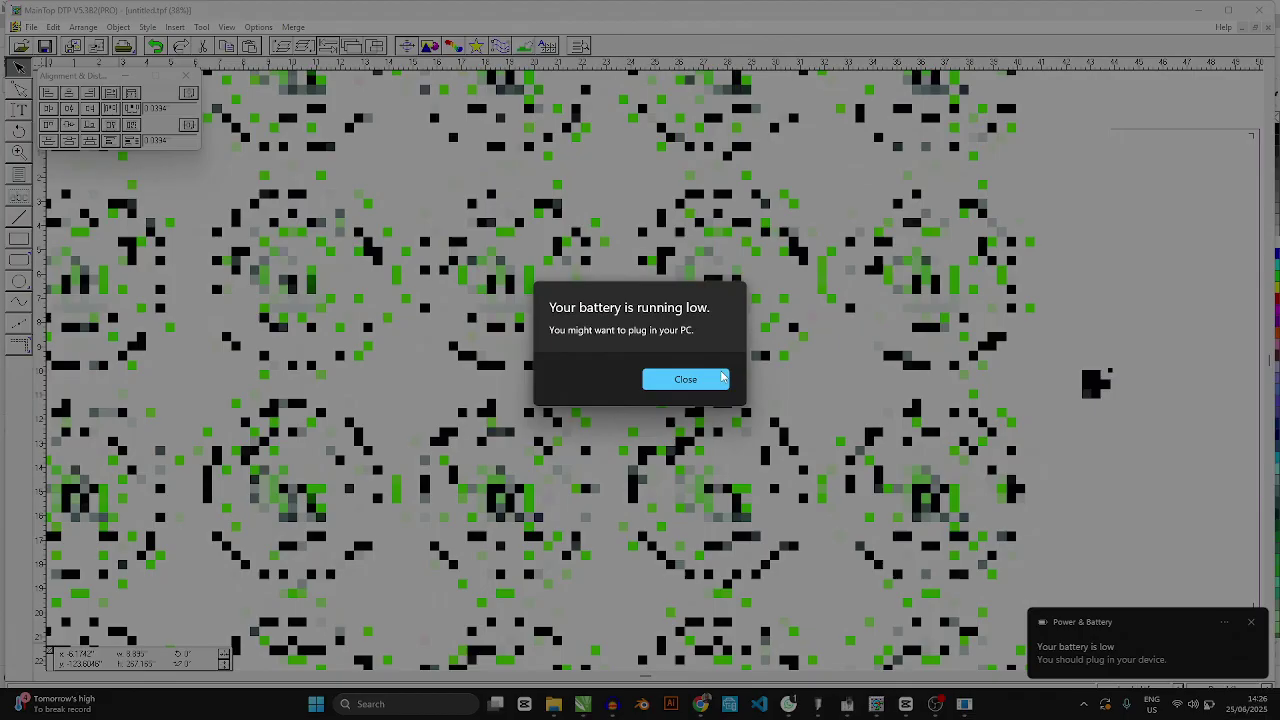
click(722, 377)
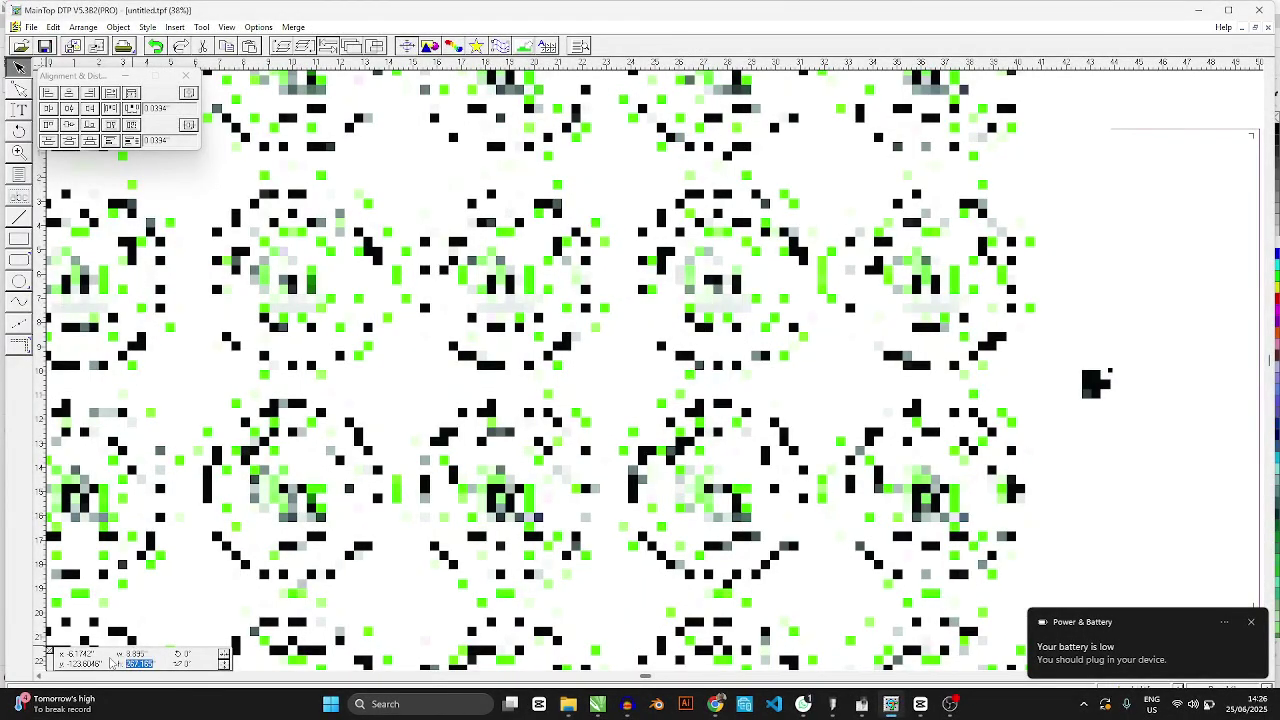
text(45.45)
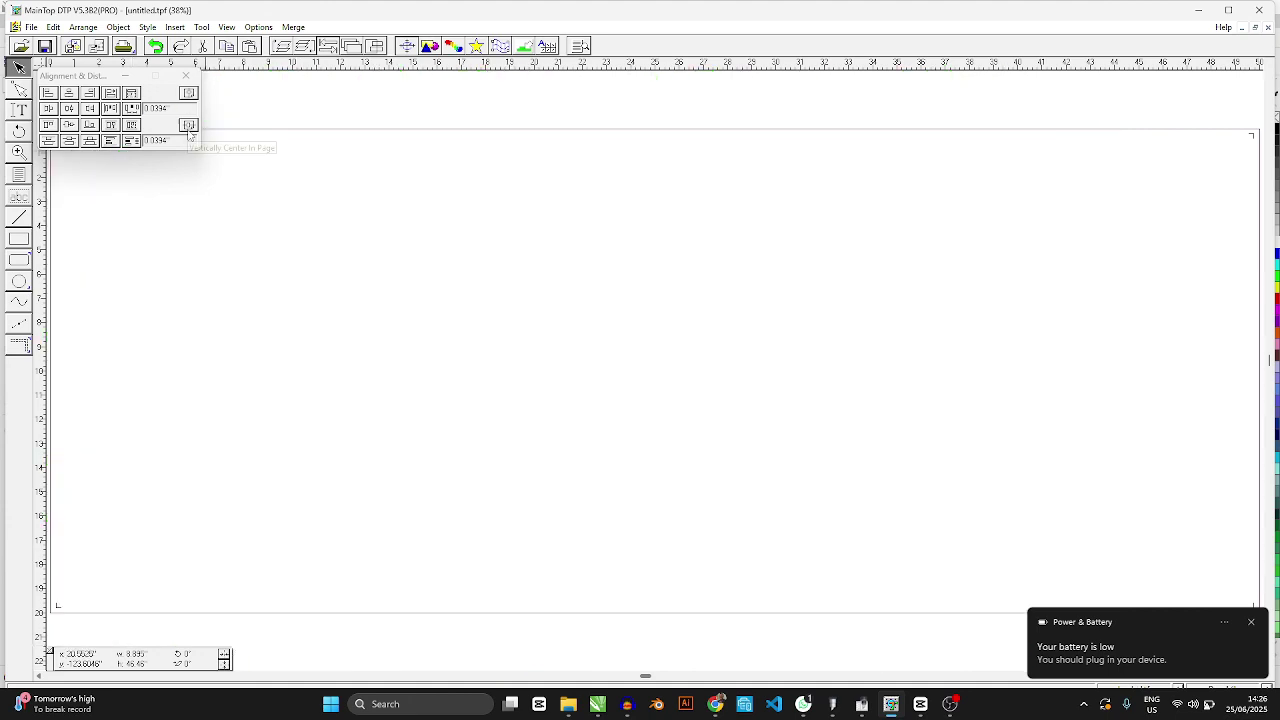
- Center the imported image on the page and rotate it 90 degrees
click(192, 97)
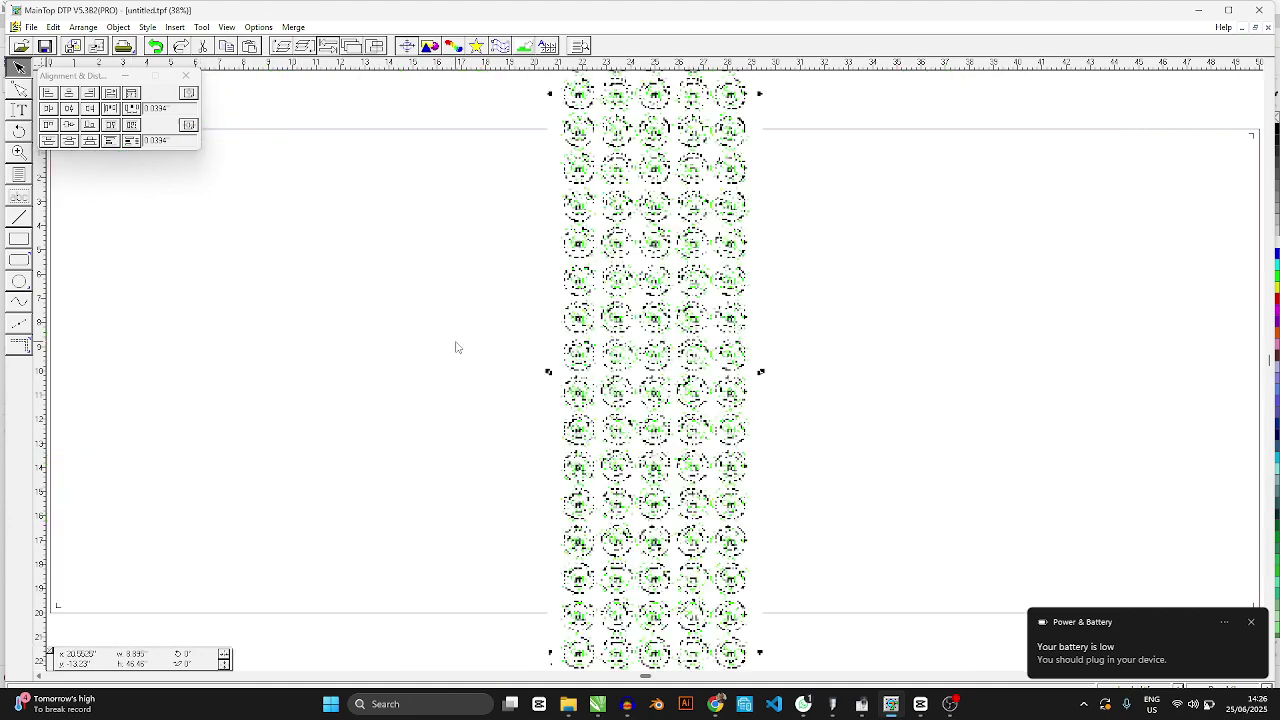
click(186, 654)
text(90)
key(Return)
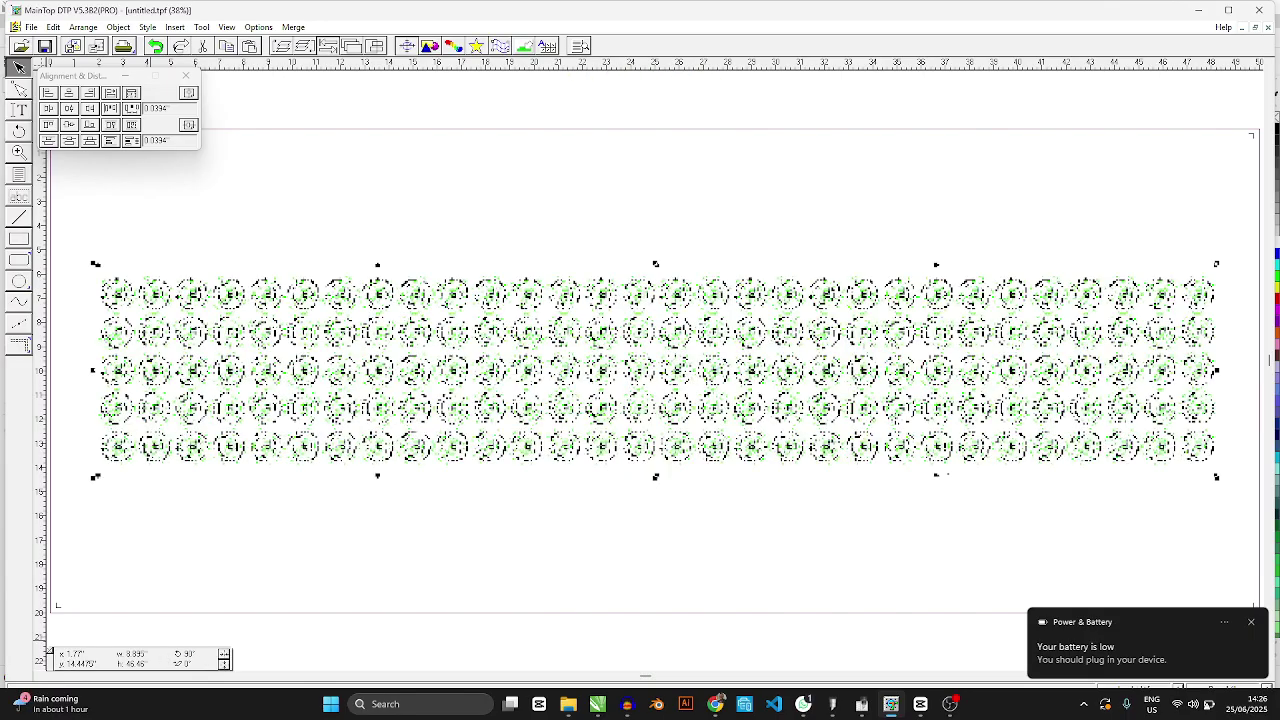
- Move the rotated image into the page's upper-left corner, just inside the margins, and dismiss the battery notification
drag(120, 284, 103, 229)
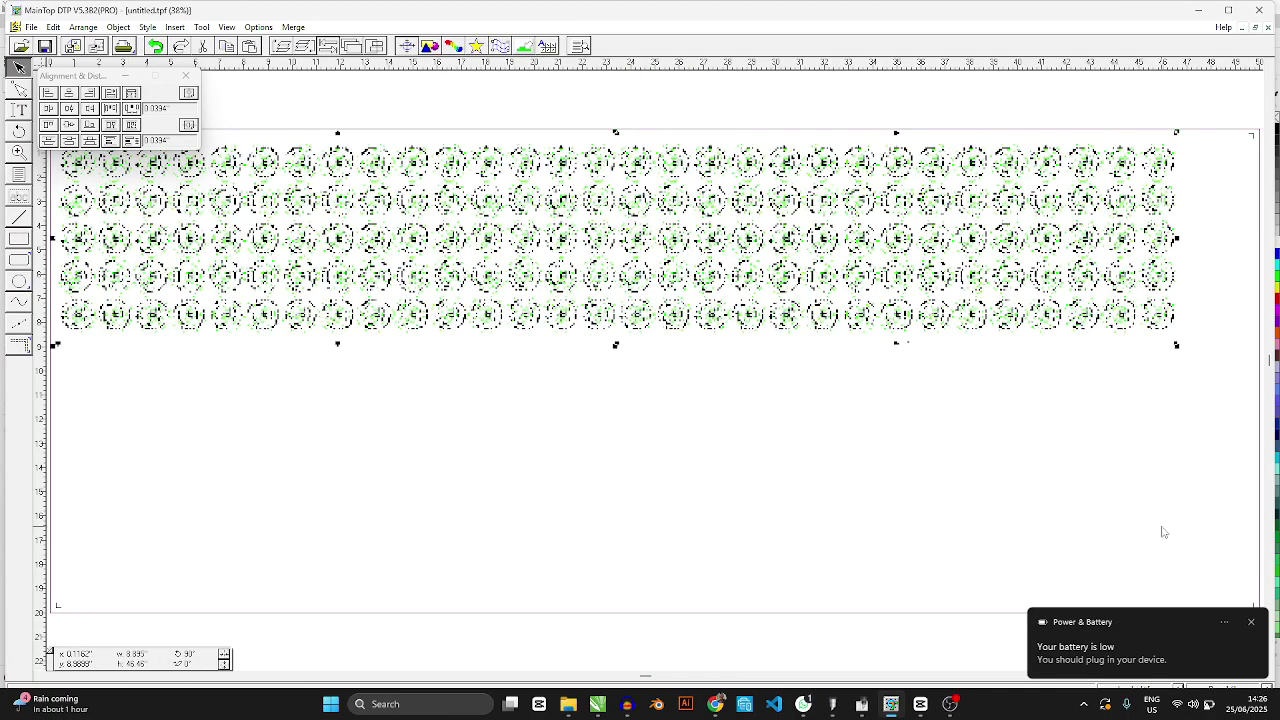
click(1253, 620)
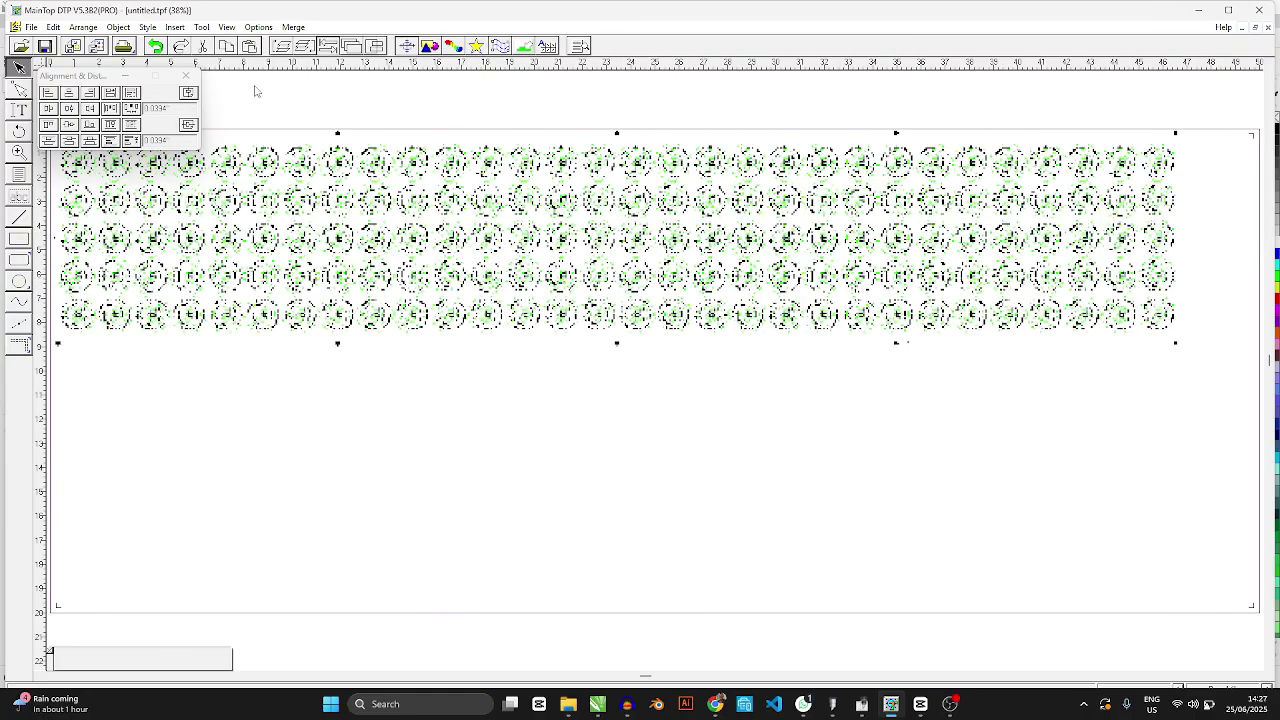
- Confirm the printer properties and send one copy of the whole page to print at 100% scale, positioned top left
key(ctrl+p)
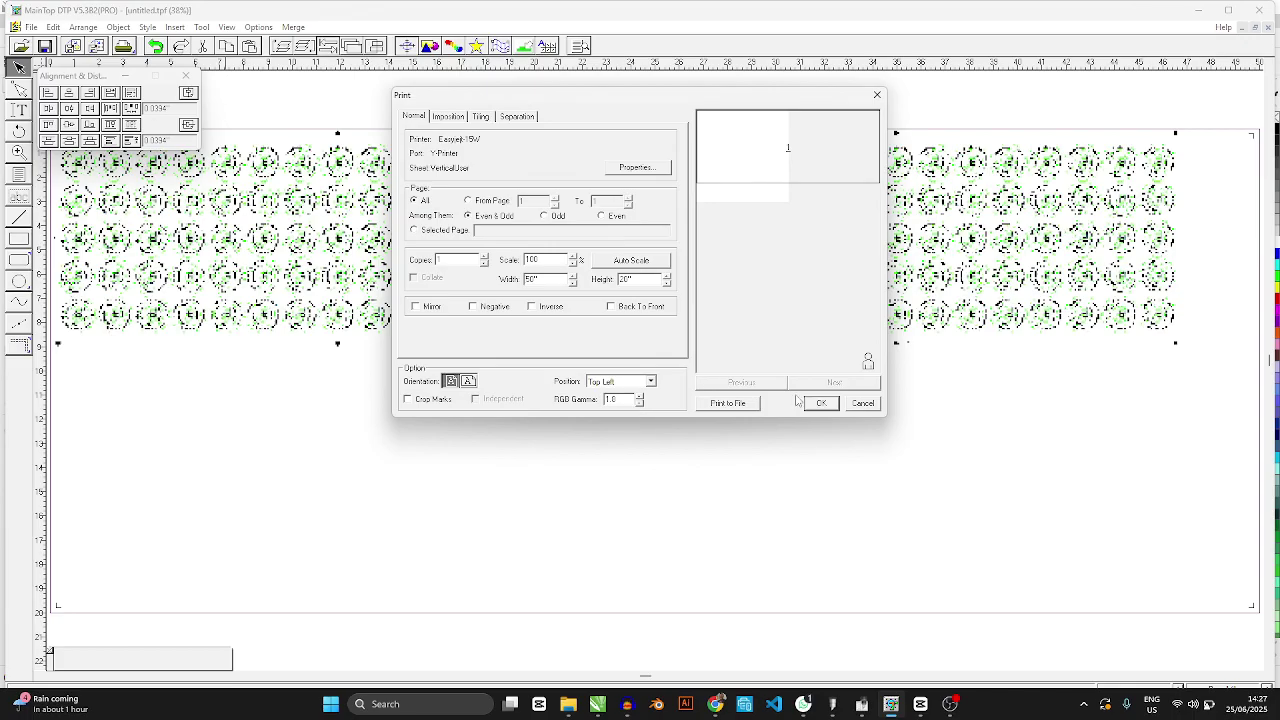
click(634, 168)
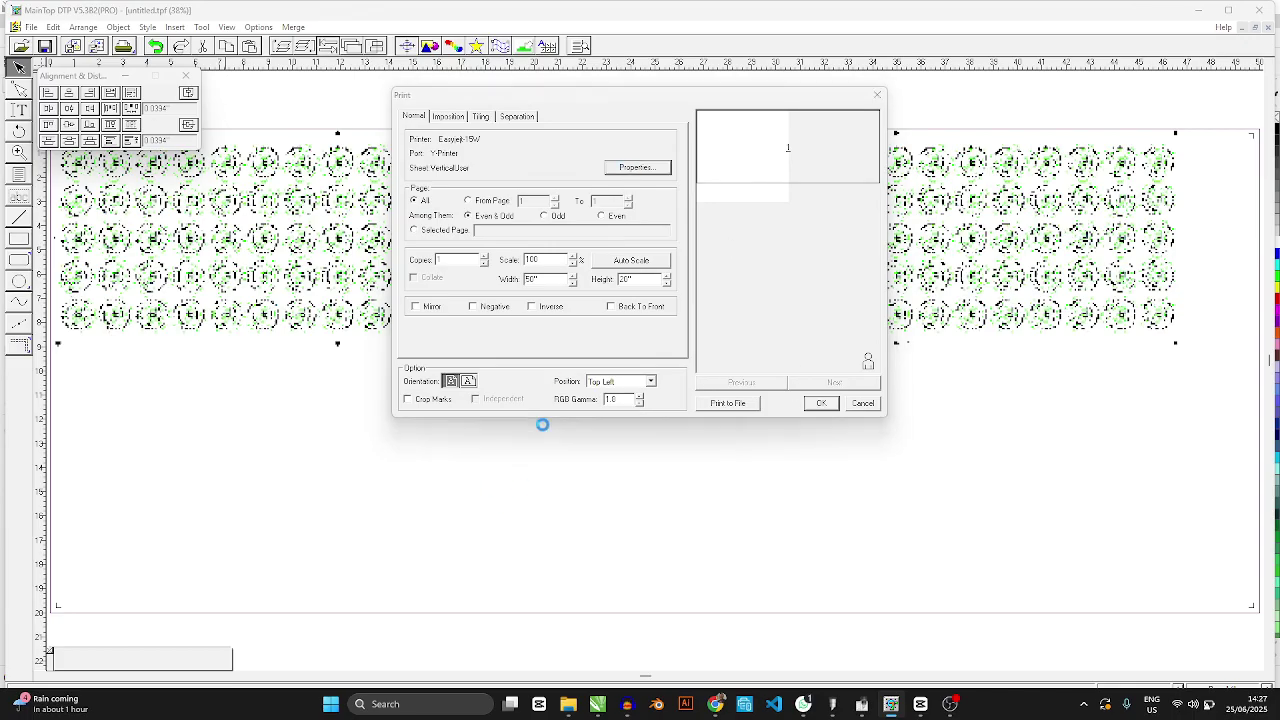
click(585, 364)
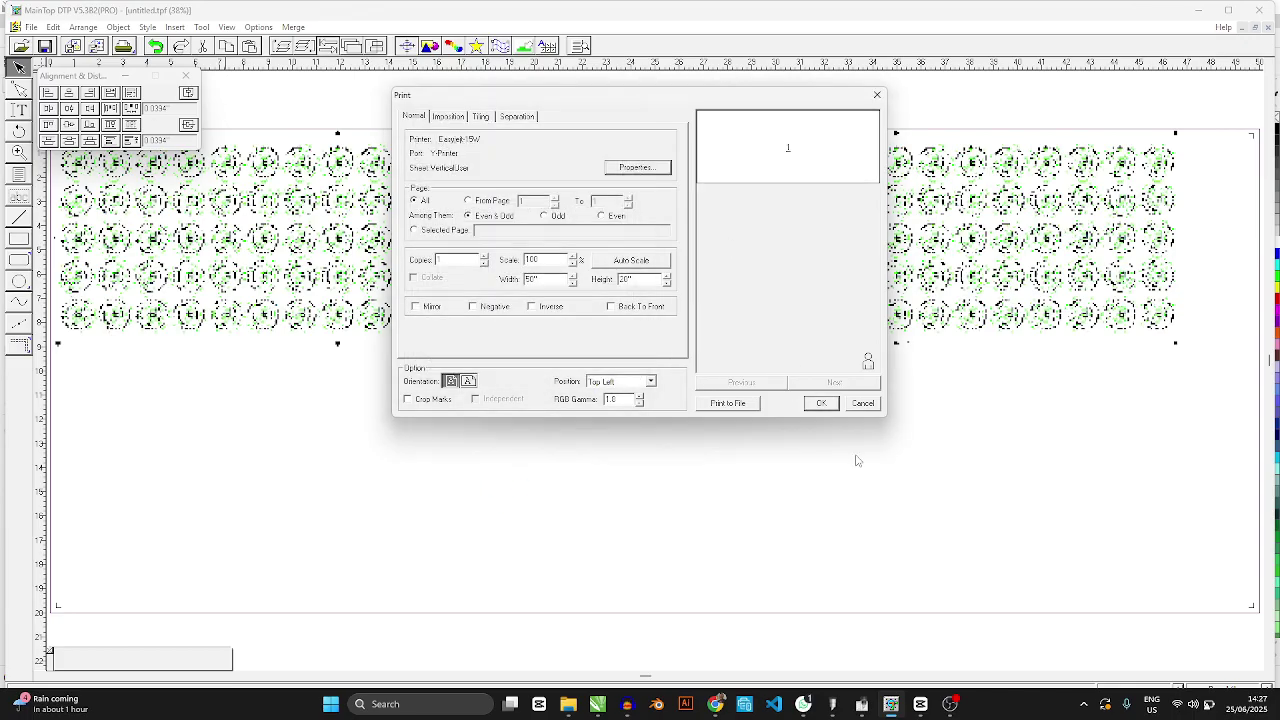
click(820, 404)
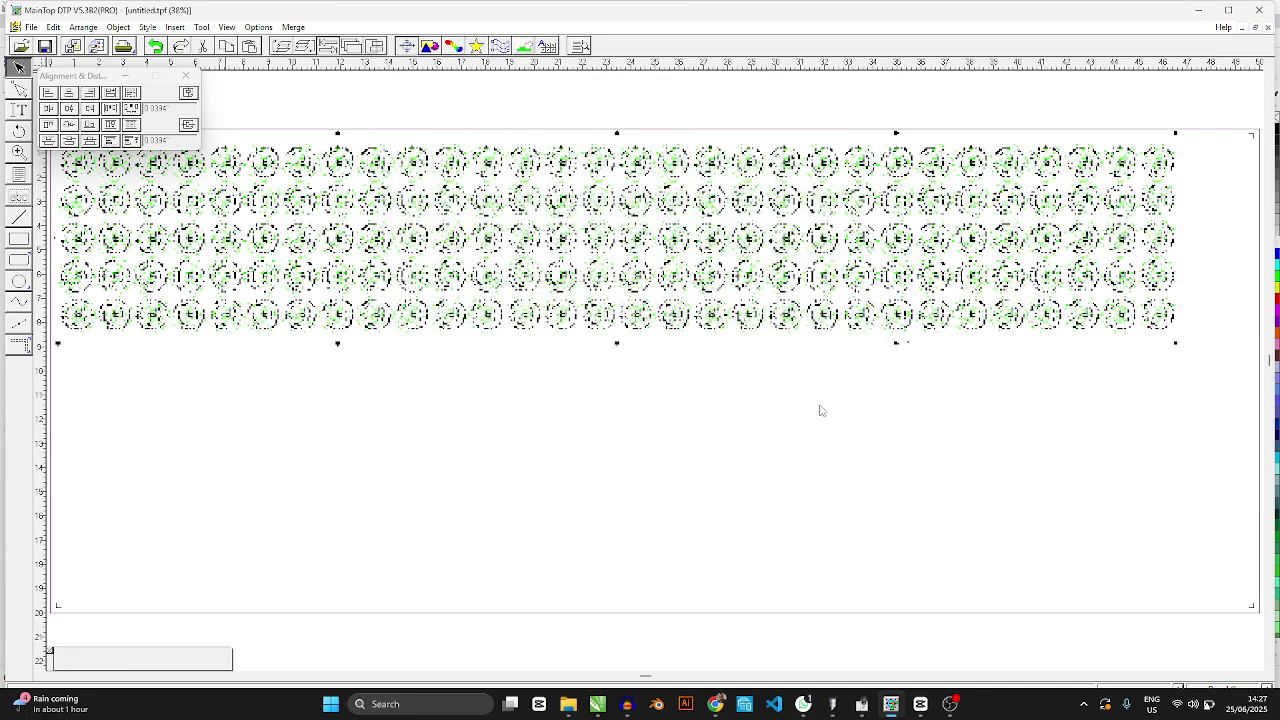